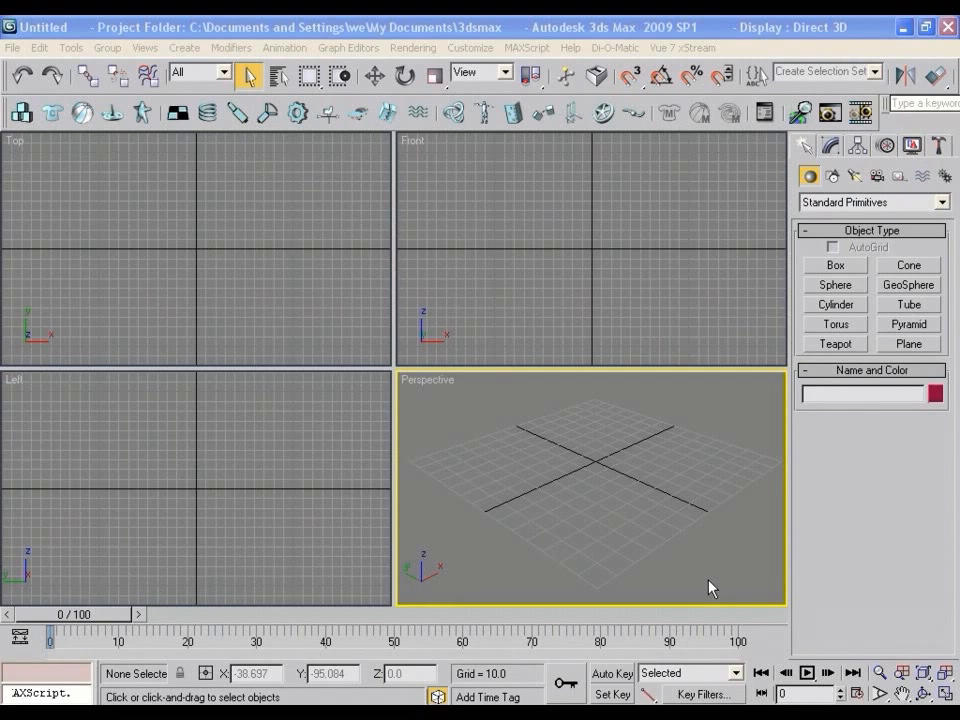
Create a box about 405 long, 376 wide and 562 high as the basis for the room.
left_click(836, 268)
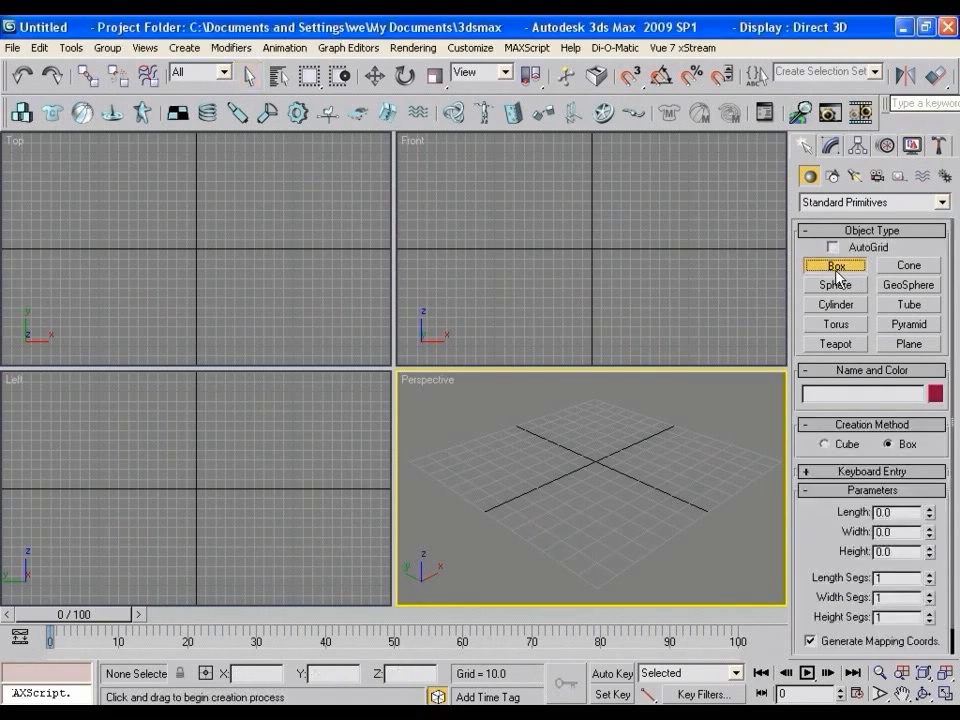
left_click_drag(101, 169, 482, 27)
left_click(482, 27)
scroll(482, 550, "down", 6)
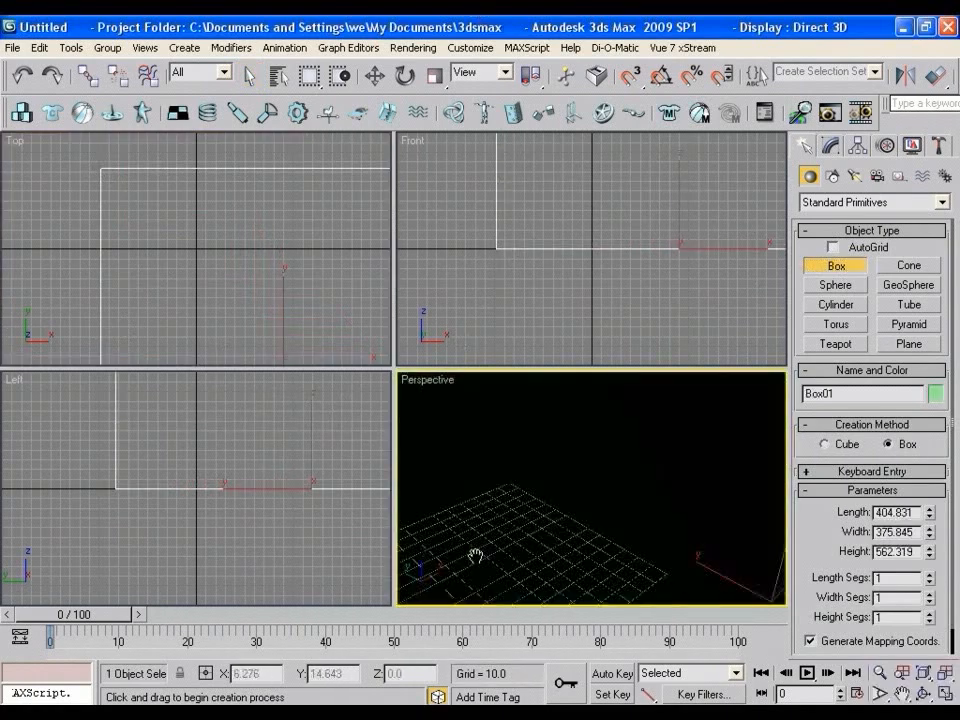
middle_click_drag(608, 457, 574, 525)
scroll(609, 246, "down", 3)
middle_click_drag(609, 246, 583, 335)
scroll(583, 279, "down", 4)
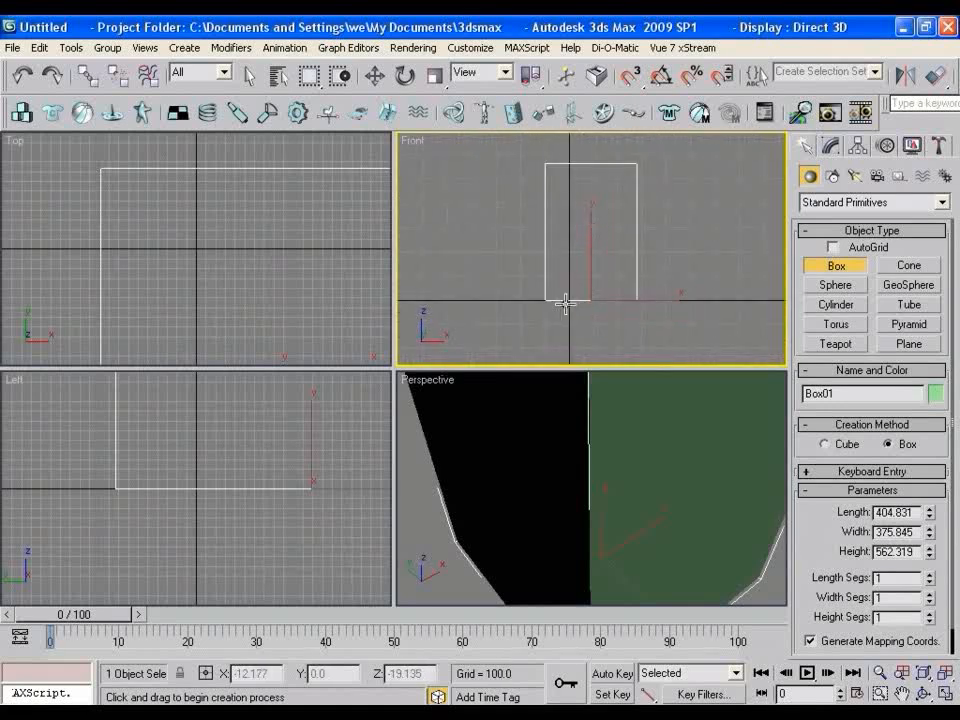
Scale the box up along its X and Y axes to give the room a wider, longer floor plan.
left_click(371, 79)
scroll(161, 253, "down", 6)
middle_click_drag(266, 300, 194, 262)
key("r")
left_click_drag(270, 246, 356, 251)
middle_click_drag(285, 278, 283, 288)
left_click_drag(188, 172, 185, 122)
mouse_move(540, 462)
middle_mouse_down("alt")
mouse_move(542, 407)
mouse_move(549, 452)
middle_mouse_up("alt")
Add a Normal modifier to the box so its faces are flipped inward, and view the room from inside.
left_click(830, 147)
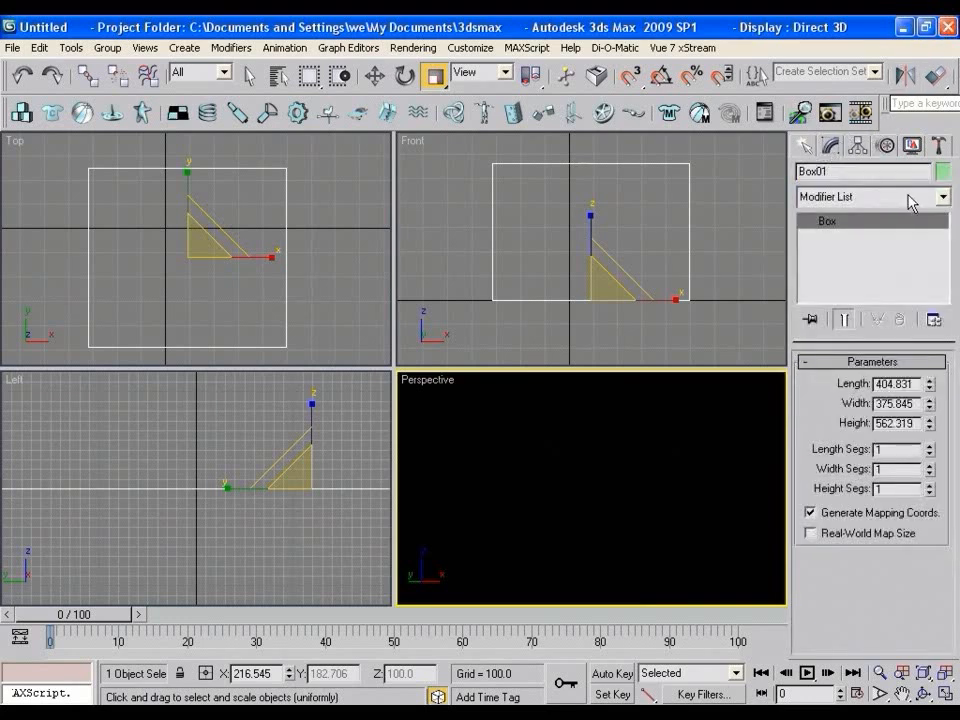
left_click(942, 197)
key("n")
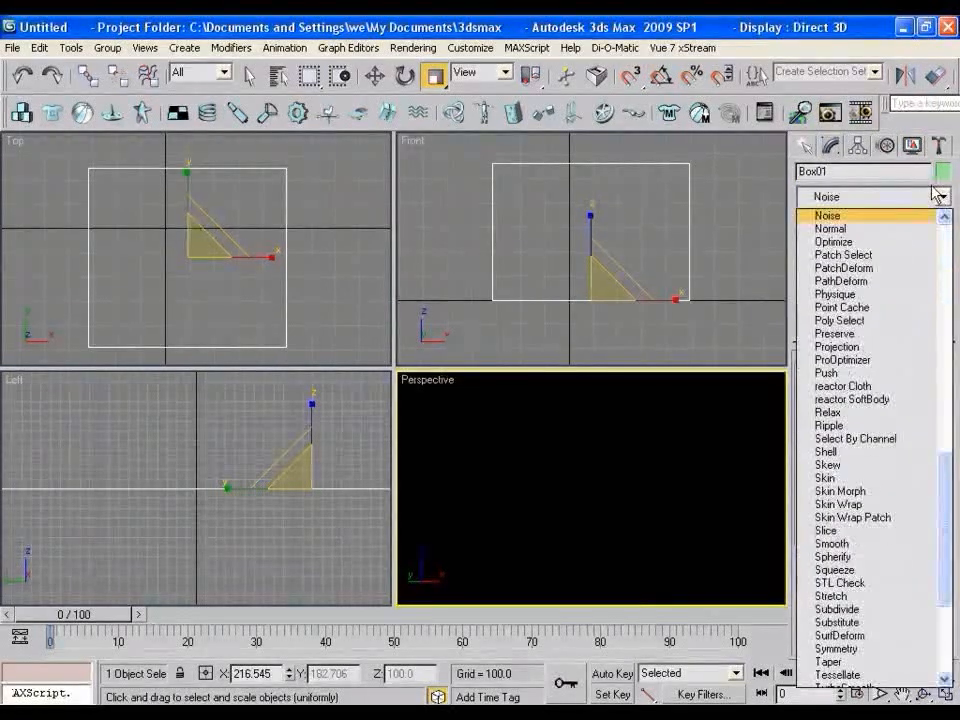
left_click(891, 231)
middle_click_drag(638, 548, 658, 469)
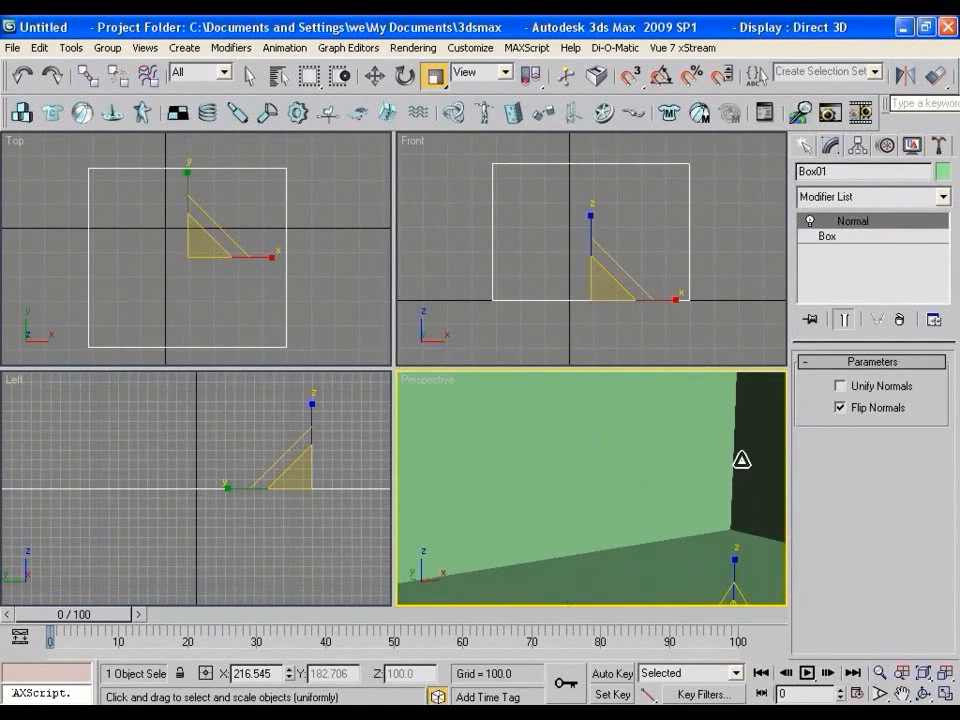
Create a camera from the perspective view with a 67.498-degree field of view, and orbit it slightly around its target.
key("ctrl+c")
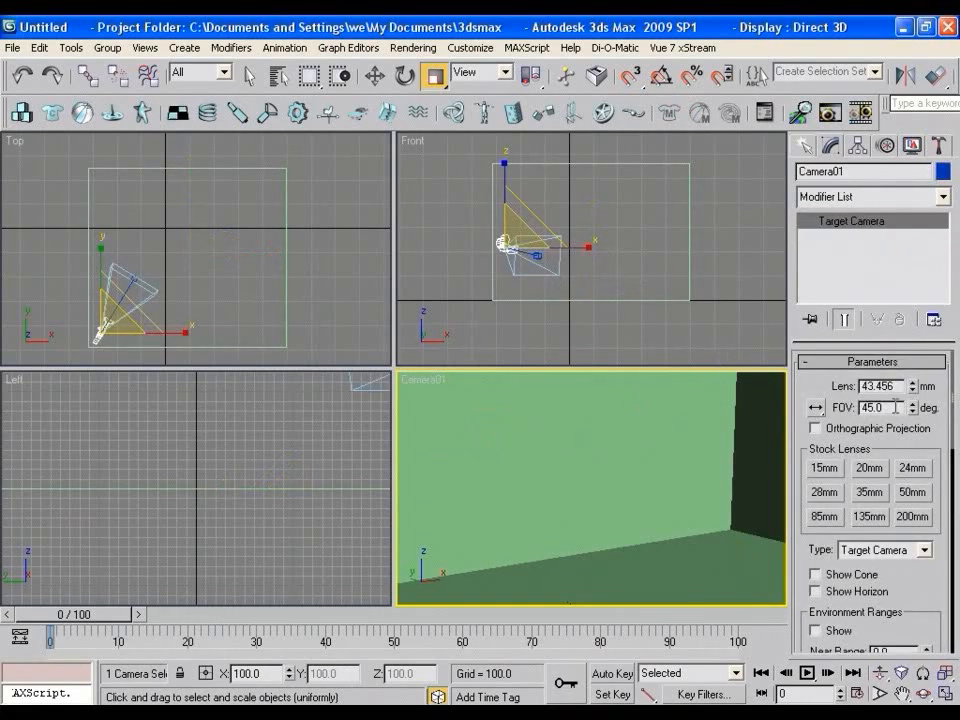
left_click_drag(913, 393, 915, 410)
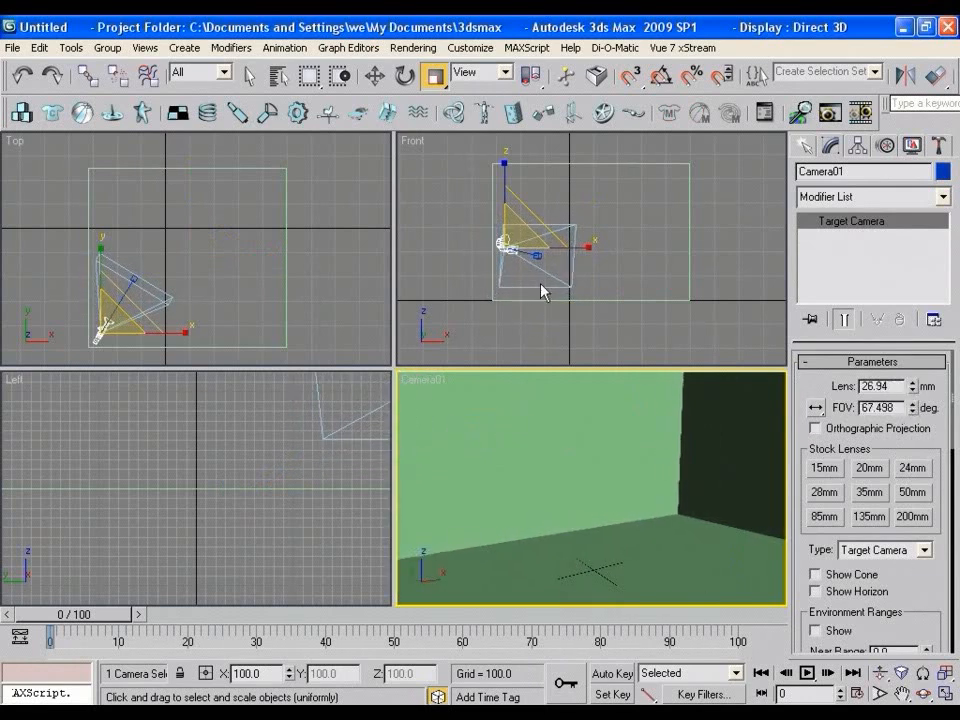
left_click(921, 693)
mouse_move(546, 476)
left_mouse_down()
mouse_move(537, 453)
mouse_move(529, 459)
mouse_move(542, 461)
left_mouse_up()
key("w")
Create a second box about 62 long, 232 wide and 274 high, straddling the room's back wall.
left_click(806, 148)
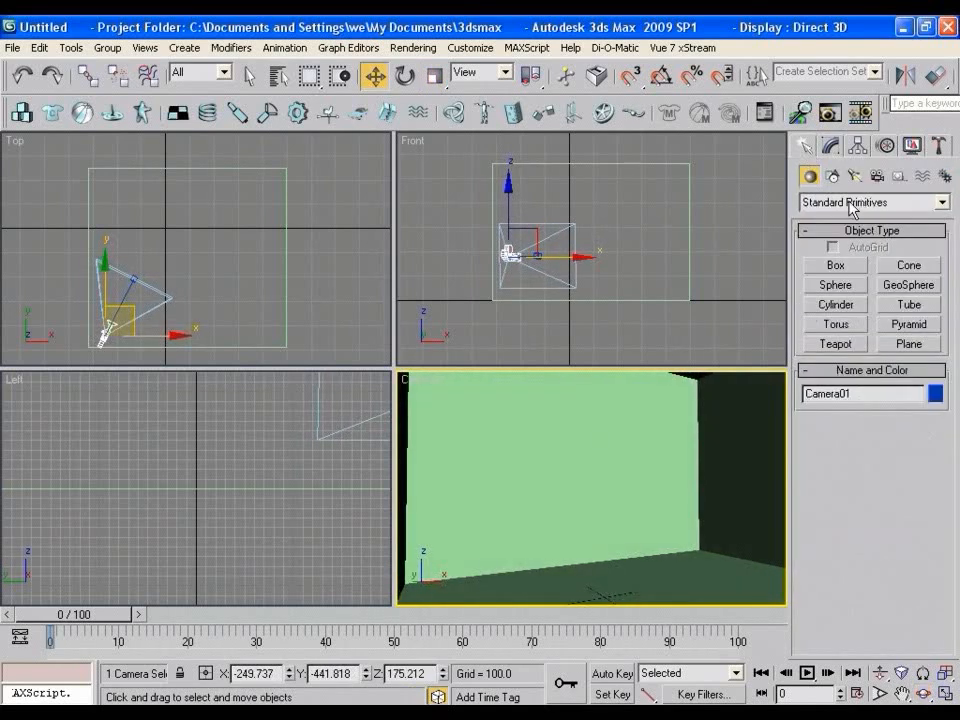
left_click(836, 265)
middle_click_drag(221, 199, 224, 254)
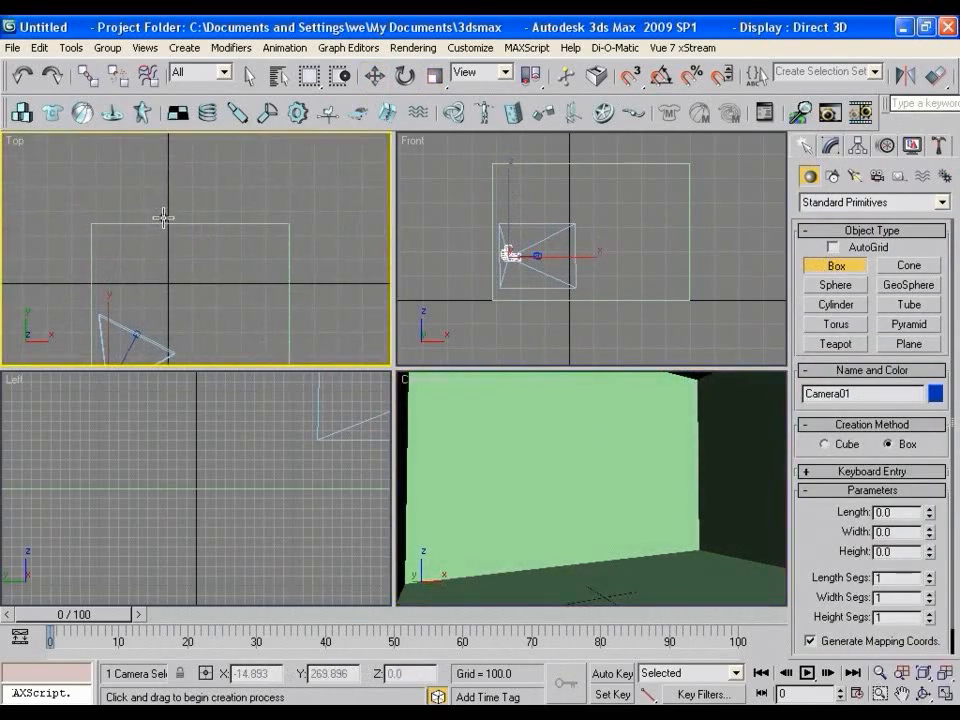
left_click_drag(185, 217, 237, 224)
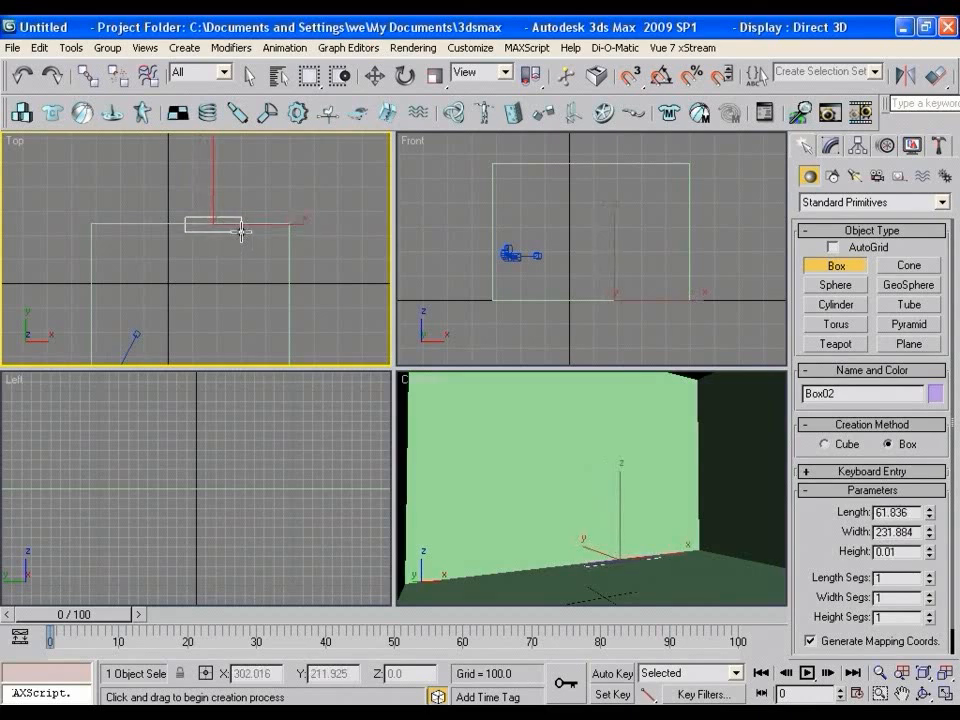
left_click(227, 159)
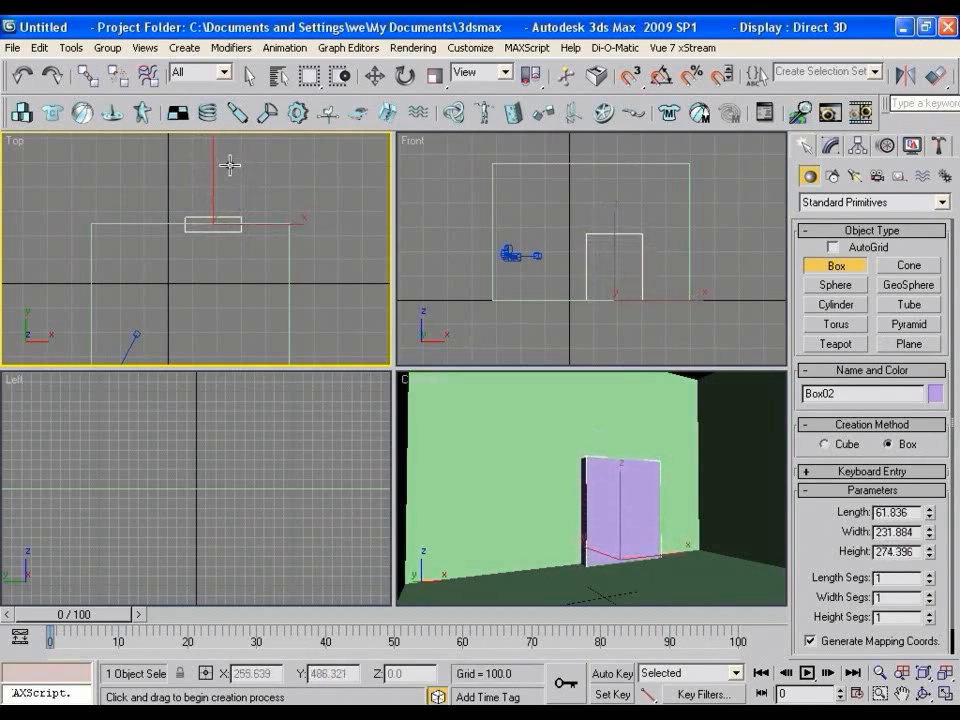
Scale the second box up uniformly and raise it off the floor to a window position on the back wall.
left_click(375, 76)
left_click(622, 280)
scroll(622, 280, "up", 2)
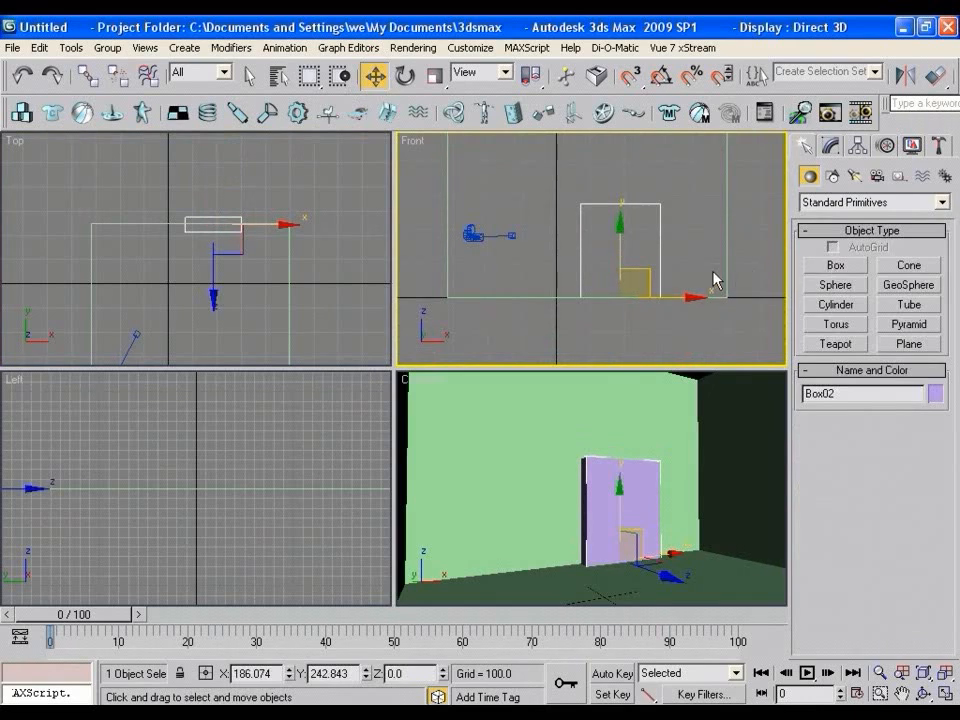
key("r")
key("r")
key("r")
left_click_drag(639, 283, 634, 253)
key("w")
middle_click_drag(603, 253, 605, 273)
left_click_drag(652, 293, 606, 248)
Cut the window opening by subtracting the second box from the room box with a Boolean Subtraction (A-B).
right_click(272, 257)
left_click(287, 256)
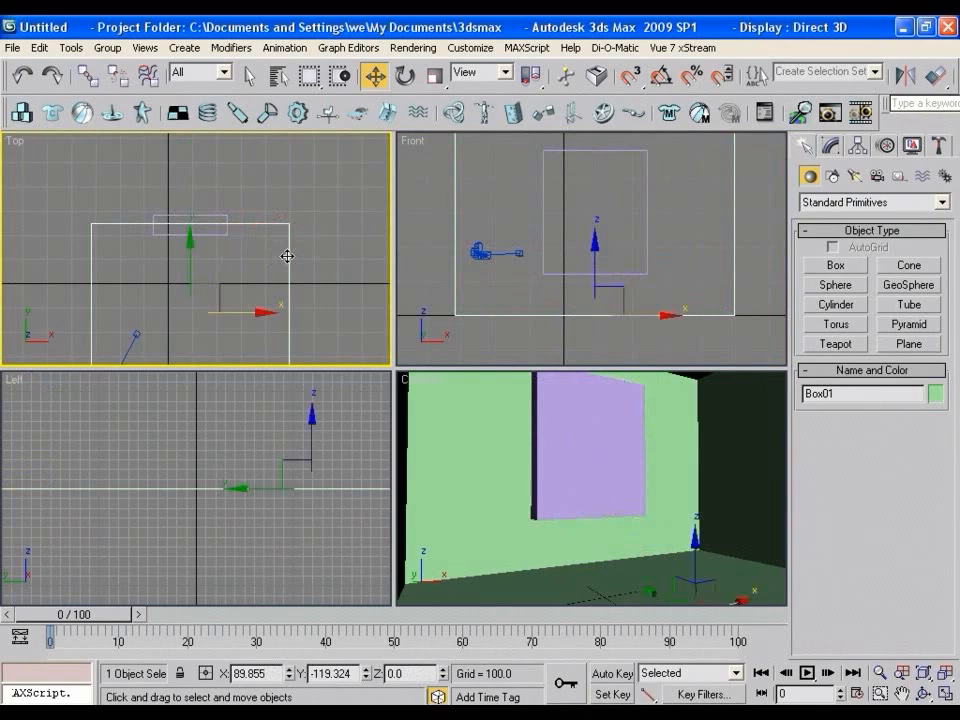
left_click(827, 143)
left_click(808, 148)
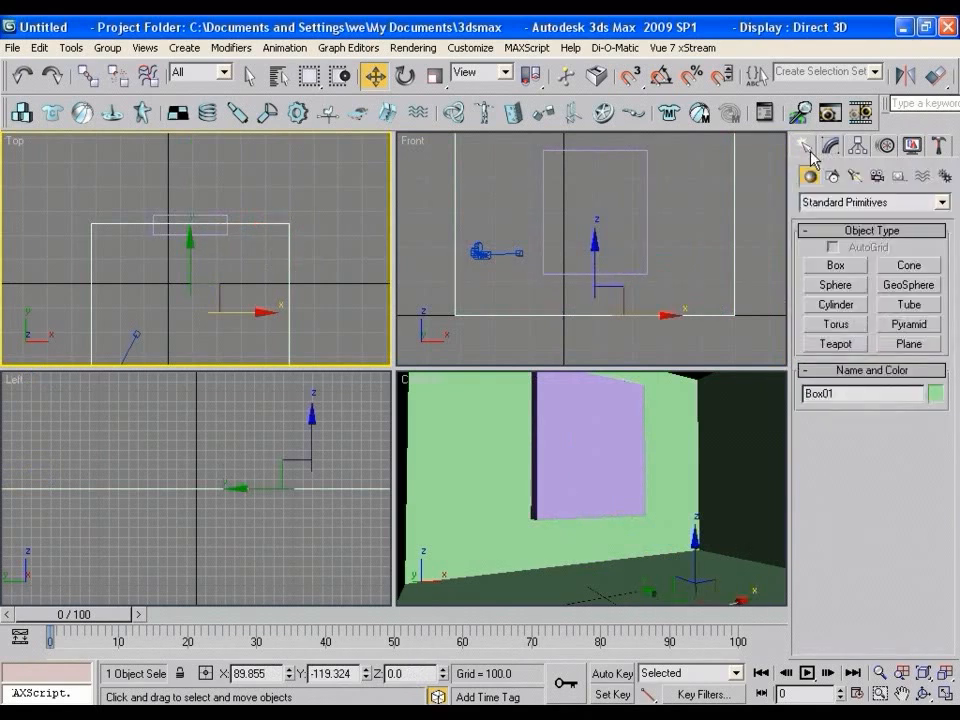
left_click(818, 207)
left_click(822, 246)
left_click(836, 325)
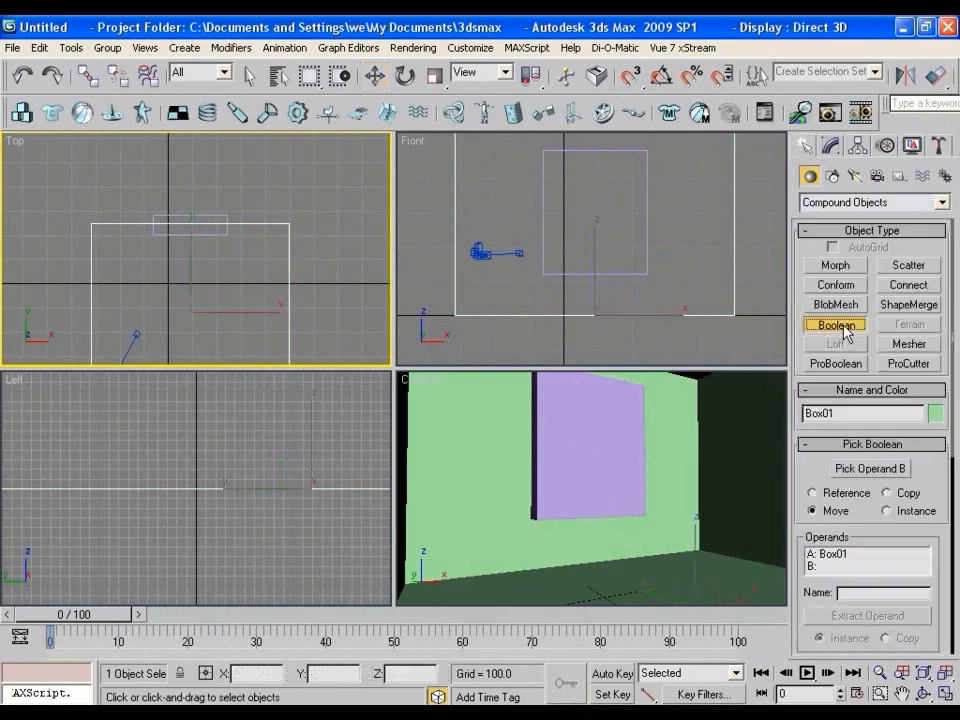
left_click_drag(820, 470, 818, 343)
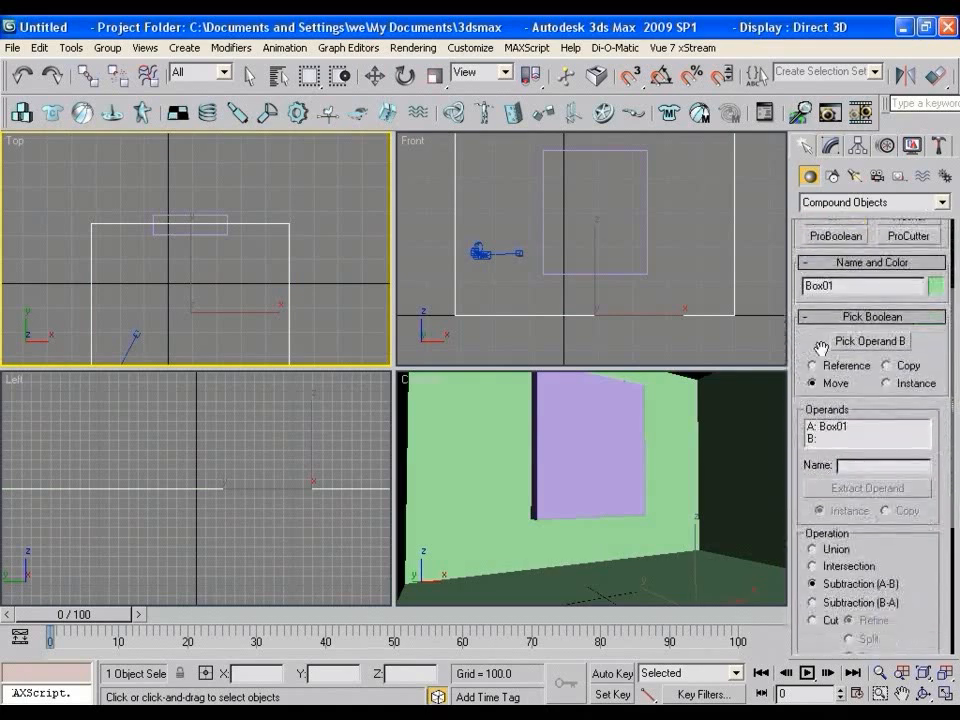
left_click(853, 343)
left_click(606, 480)
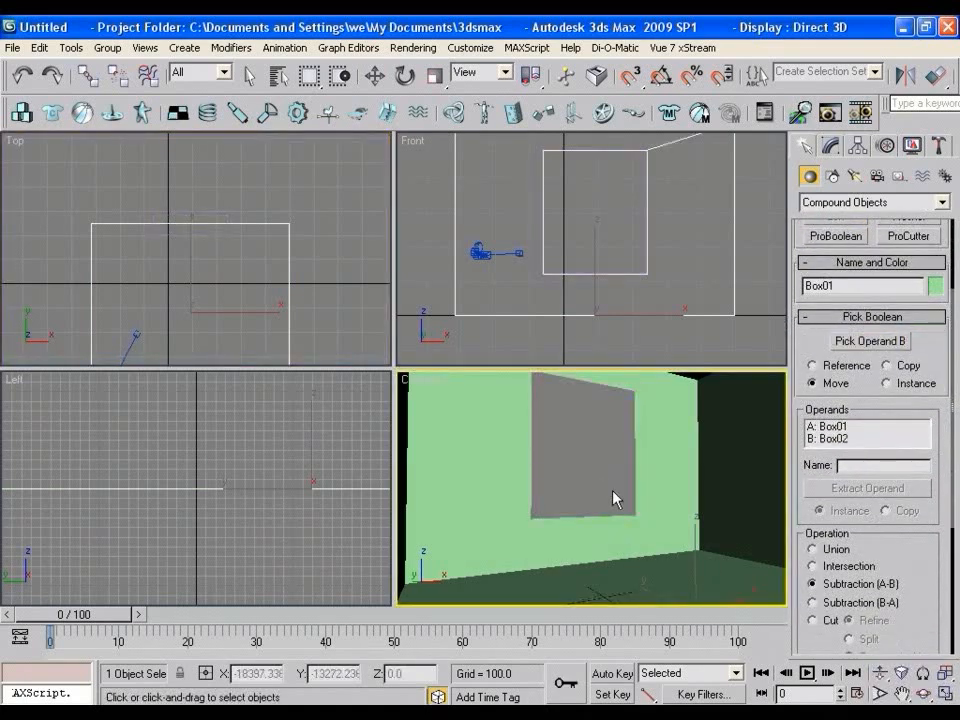
Convert the room with the window opening to an Editable Poly.
left_click(832, 146)
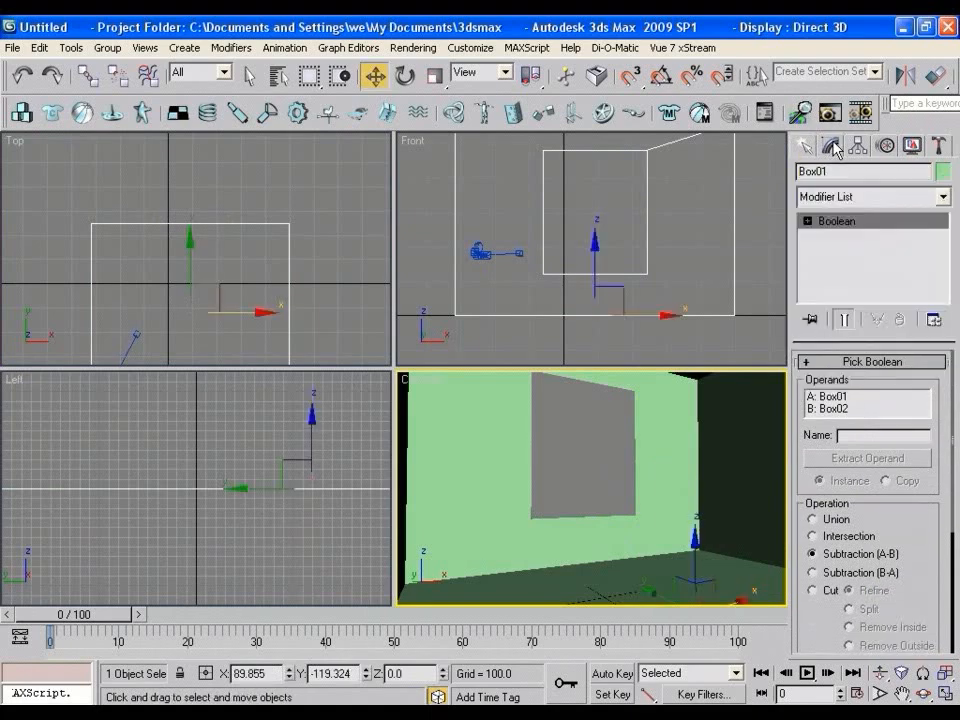
right_click(845, 262)
left_click(814, 368)
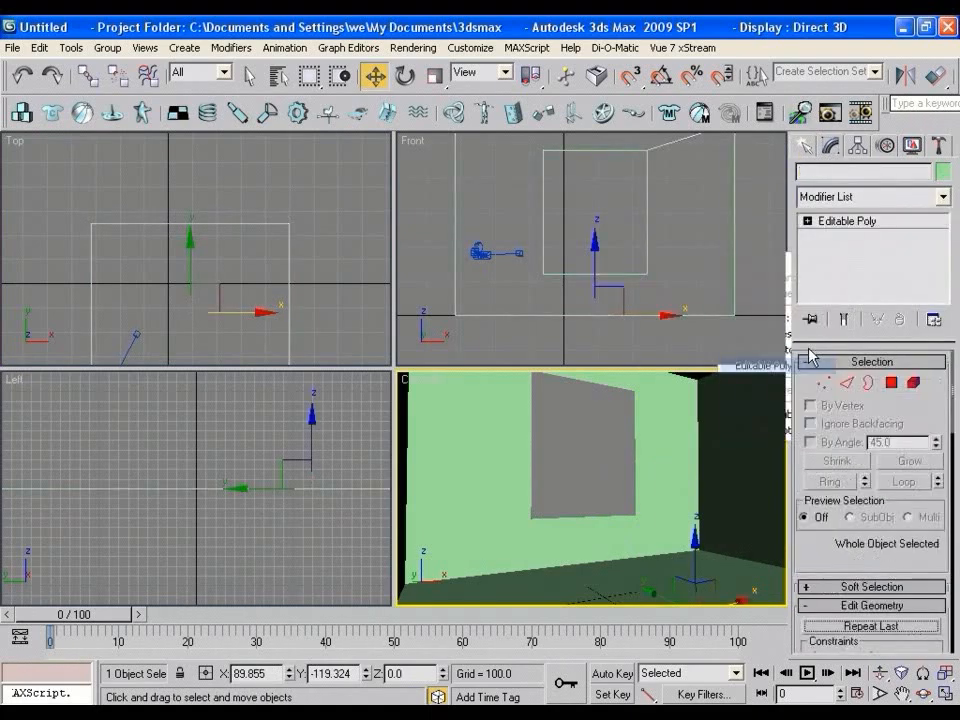
Add a Shell modifier to the room and set its inner amount to 19.07 to thicken the walls.
left_click(942, 197)
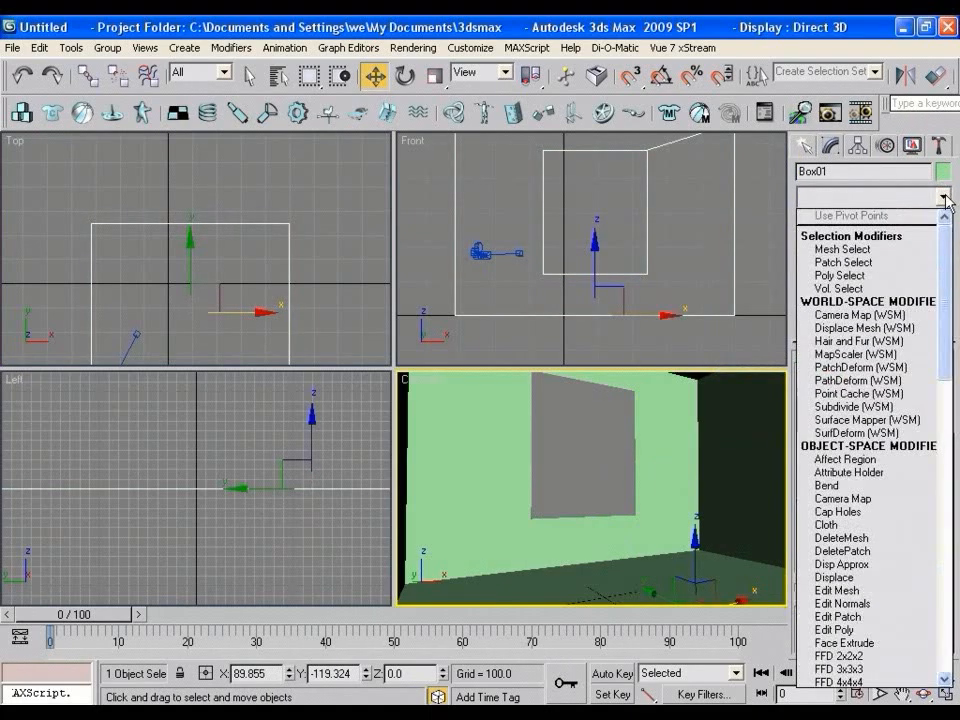
key("s")
key("s")
key("s")
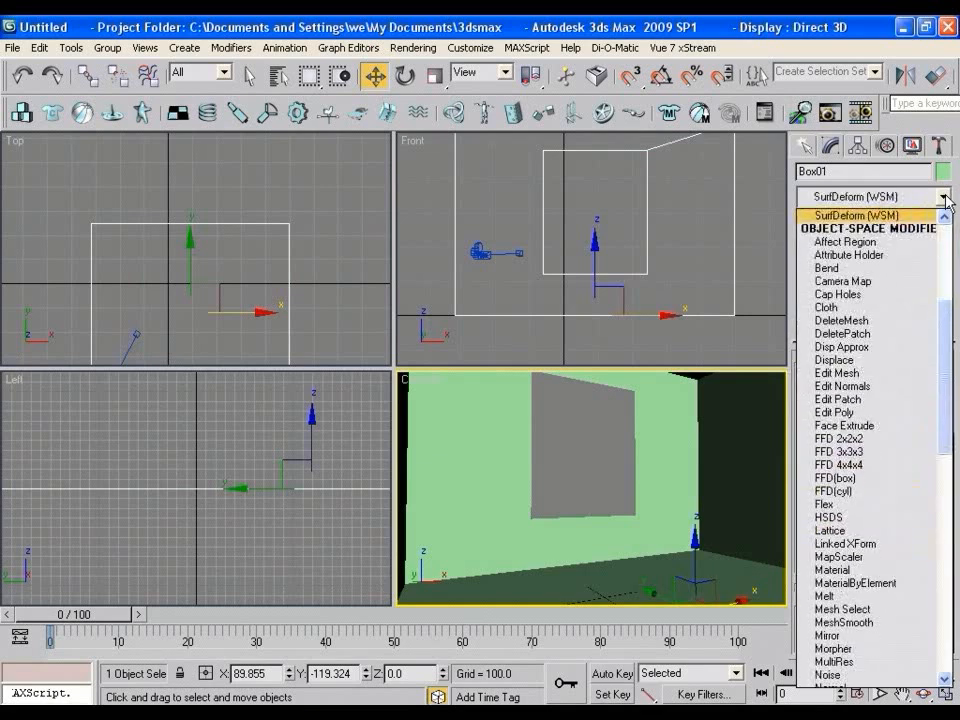
key("s")
left_click(889, 255)
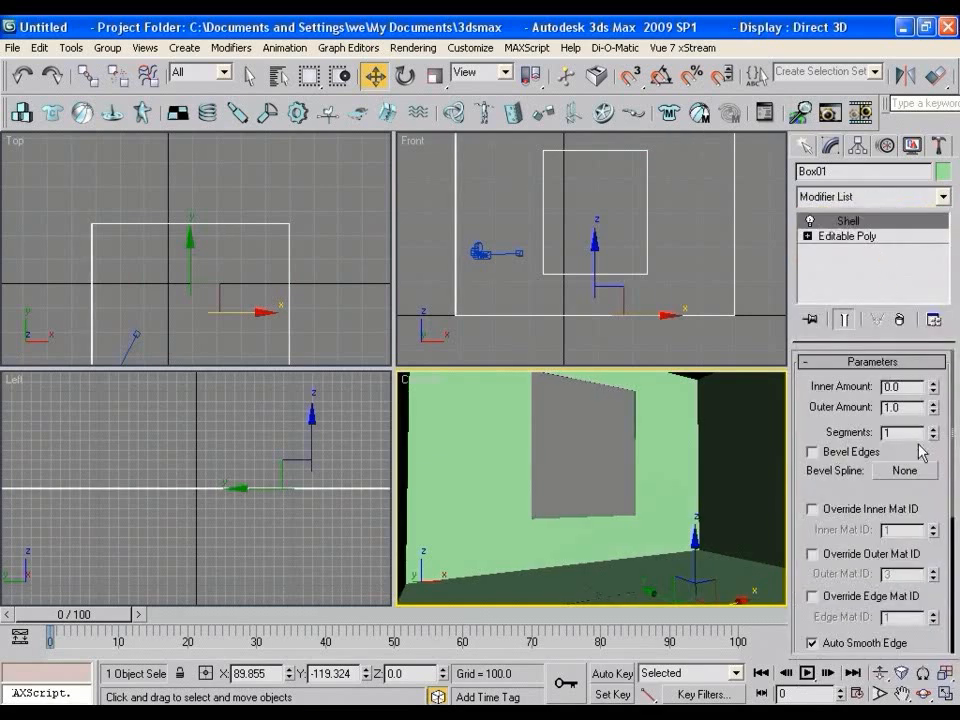
left_click_drag(934, 388, 862, 46)
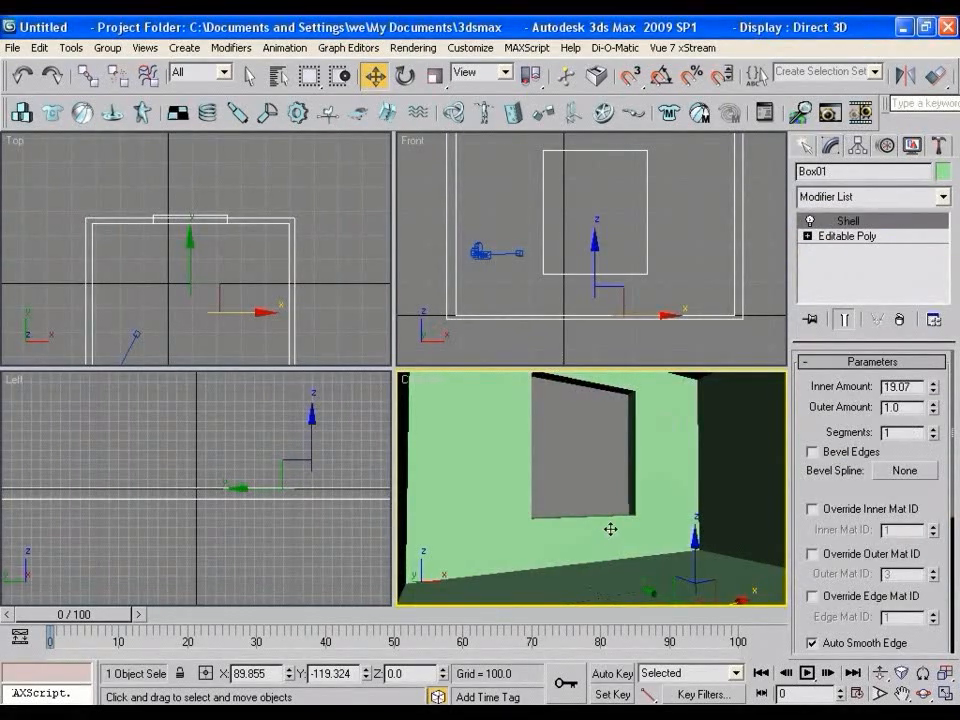
Create a standard Target Spot light outside the window wall, aimed at the room's floor.
left_click(806, 146)
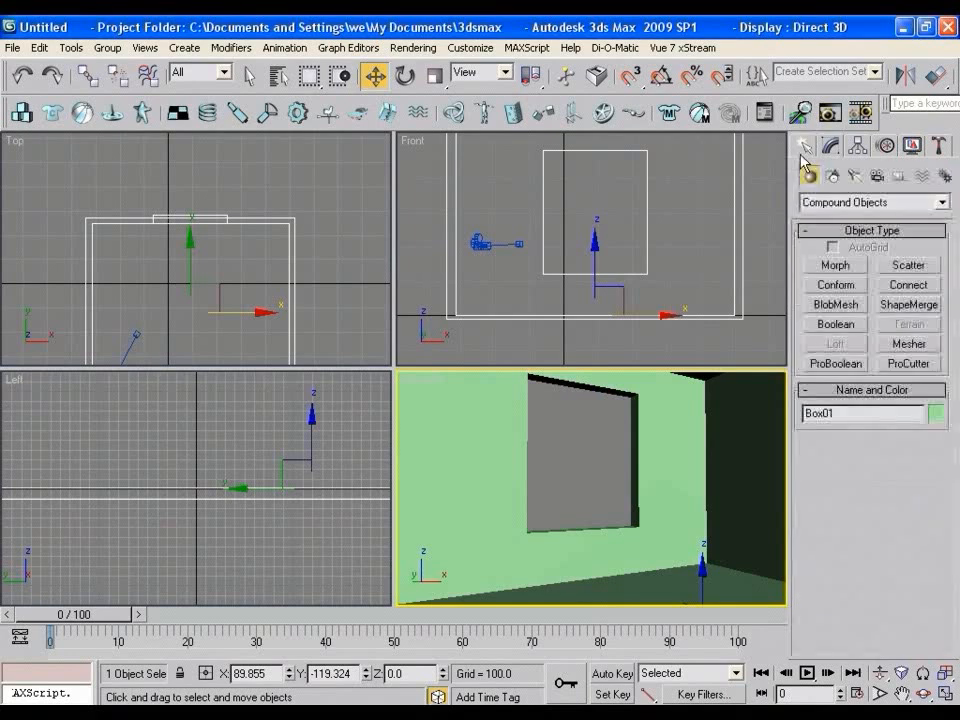
left_click(854, 176)
left_click(852, 203)
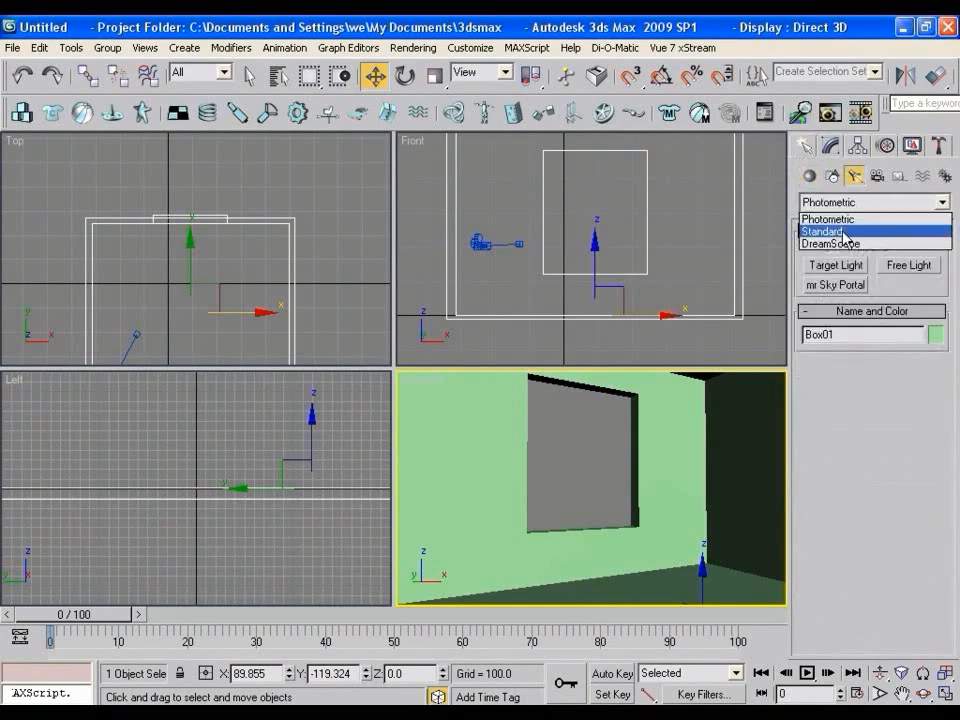
left_click(830, 221)
left_click(838, 265)
scroll(133, 512, "down", 5)
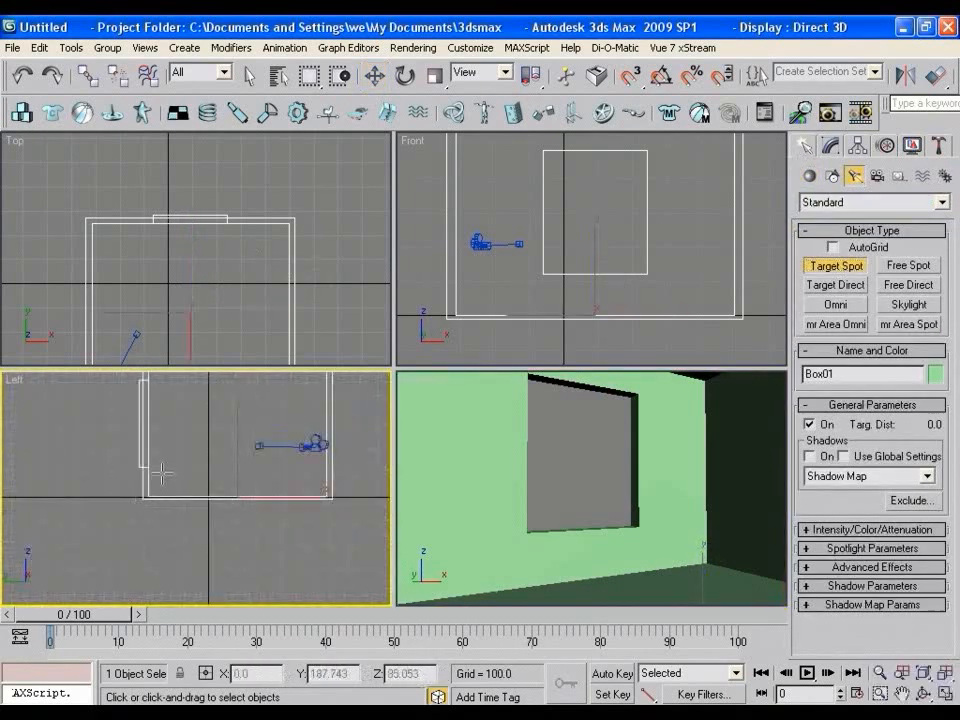
left_click_drag(108, 461, 216, 540)
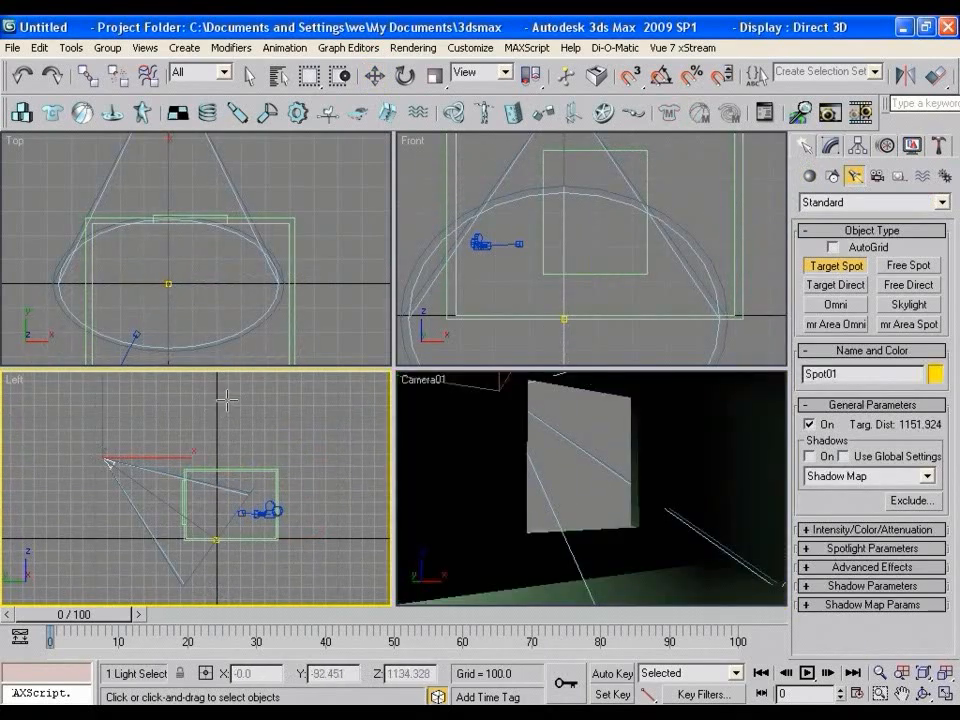
Move the spotlight higher and farther away from the window wall.
key("w")
middle_click_drag(247, 402, 257, 426)
left_click_drag(140, 454, 108, 403)
Widen the spotlight's cone to a hotspot of 82.4 and a falloff of 97.9.
left_click(830, 146)
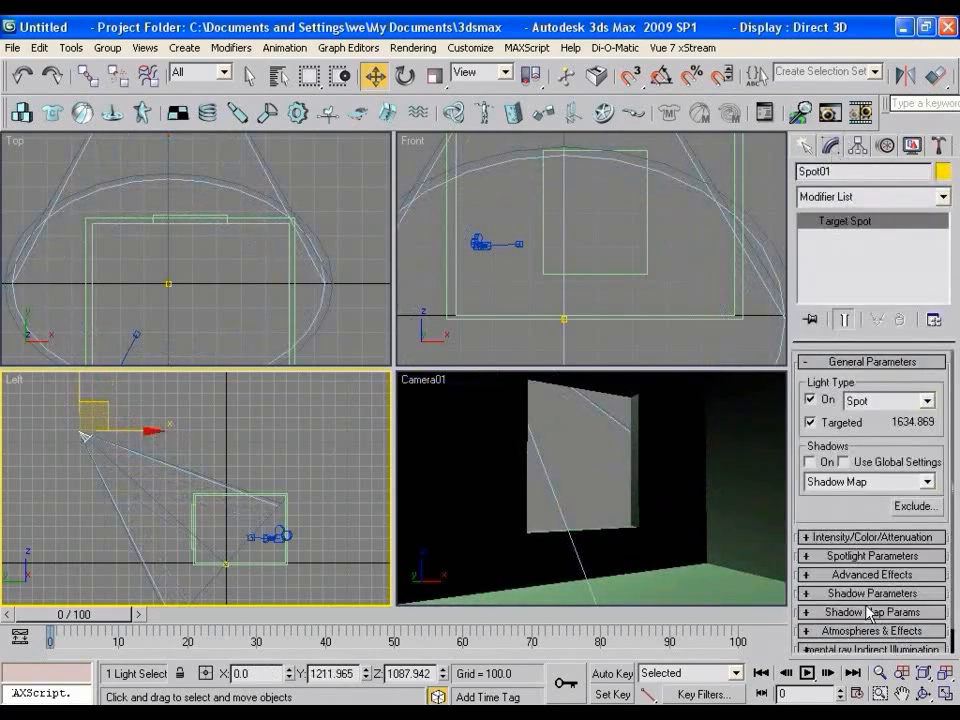
left_click(835, 557)
left_click_drag(934, 568, 940, 215)
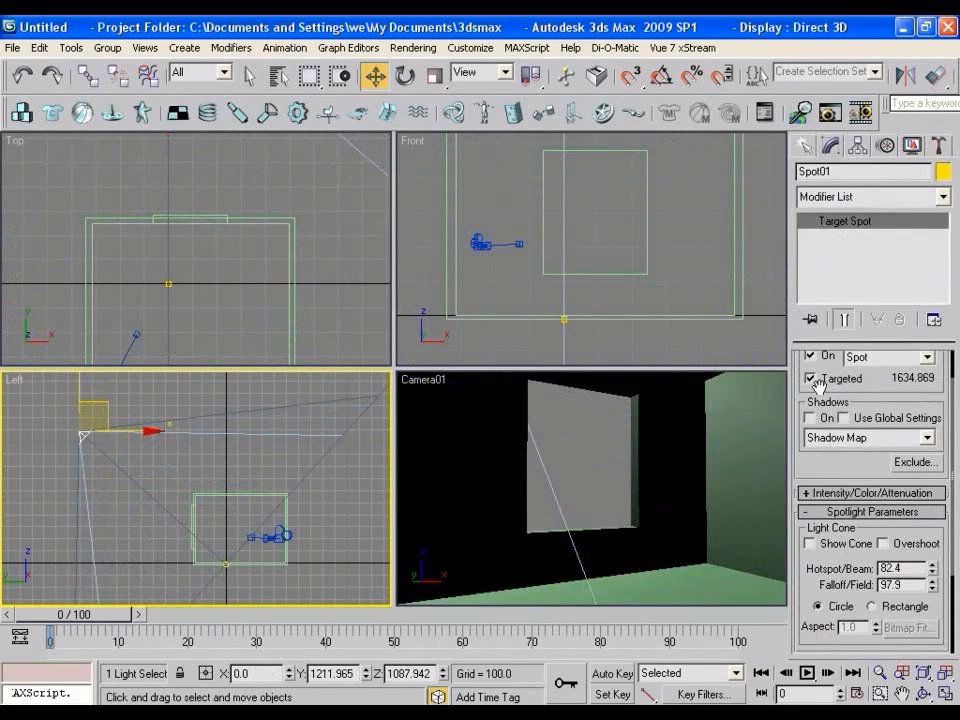
Turn on the spotlight's shadows and test render the camera view.
left_click(817, 443)
left_click(818, 455)
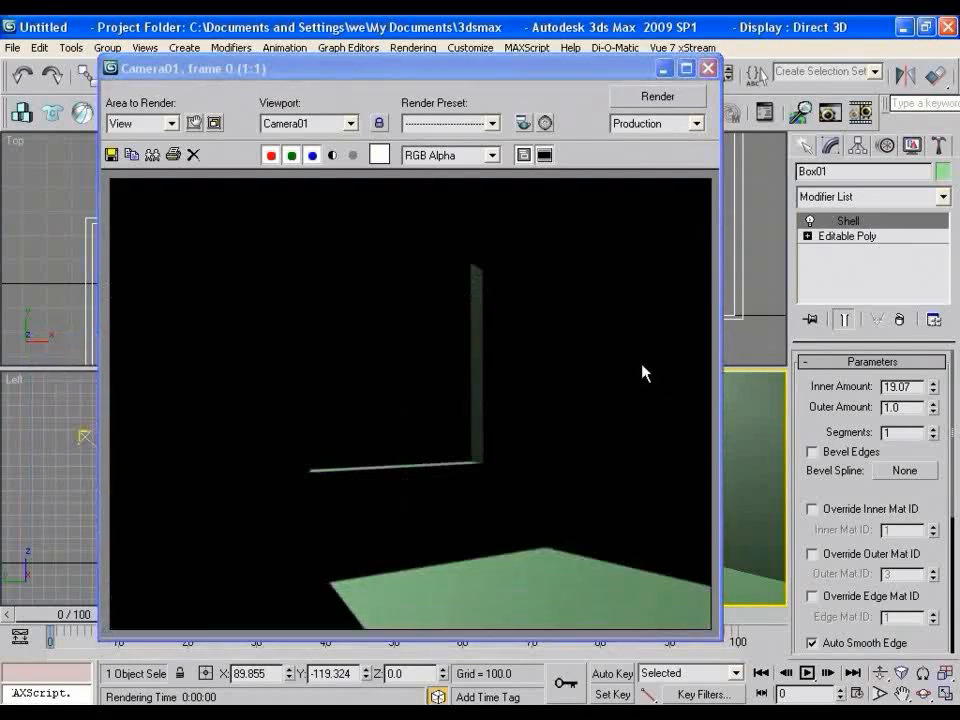
left_click(707, 68)
Create a sphere with a radius of about 2381, centred on the room and enclosing the whole scene.
left_click(803, 145)
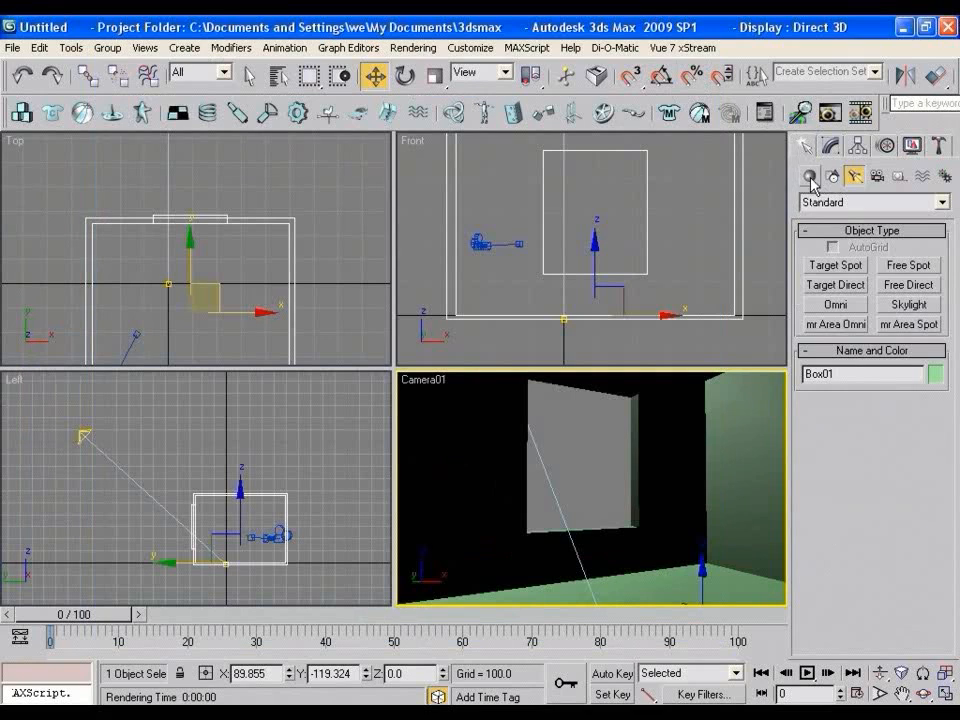
left_click(811, 177)
left_click(838, 202)
left_click(845, 216)
left_click(836, 285)
scroll(190, 252, "down", 6)
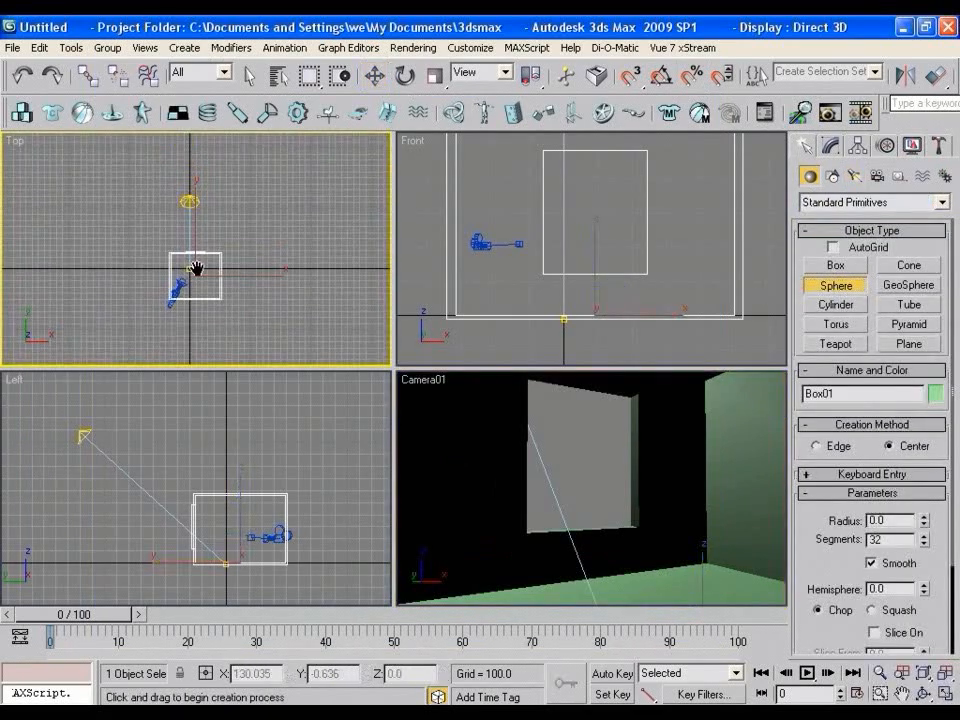
left_click_drag(249, 580, 225, 407)
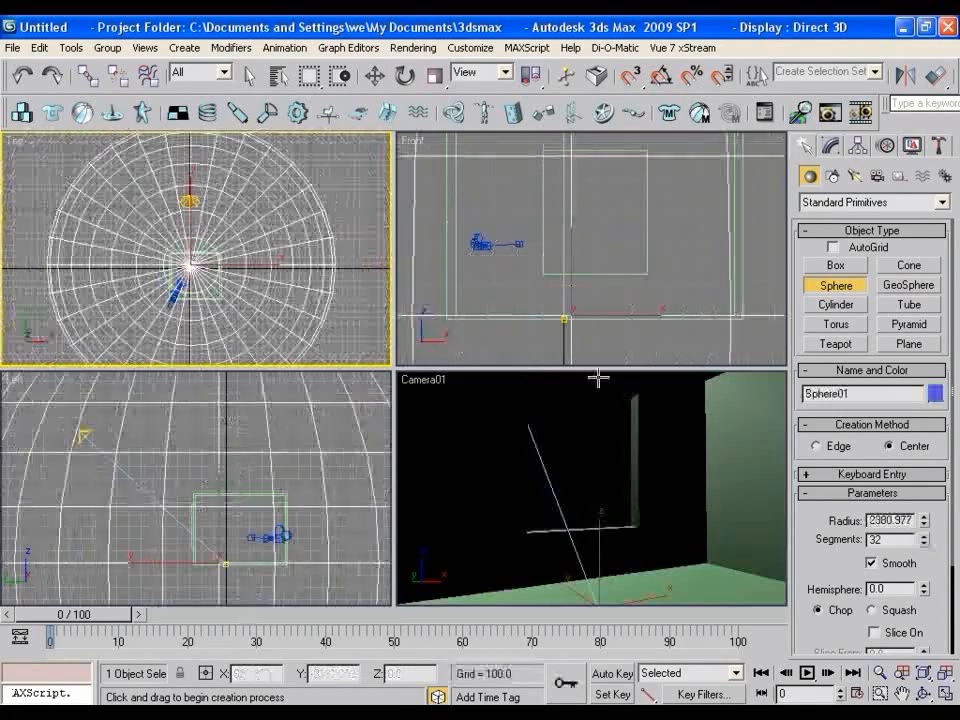
Add a Normal modifier to the large sphere so that its normals are flipped inward.
left_click(838, 148)
left_click(941, 197)
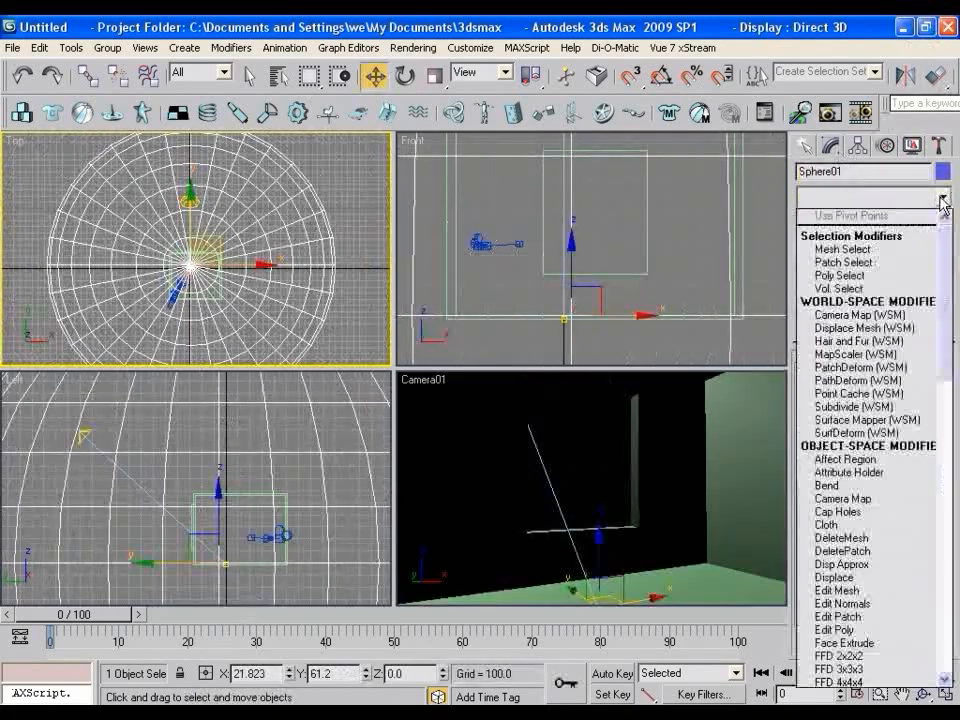
key("n")
left_click(919, 230)
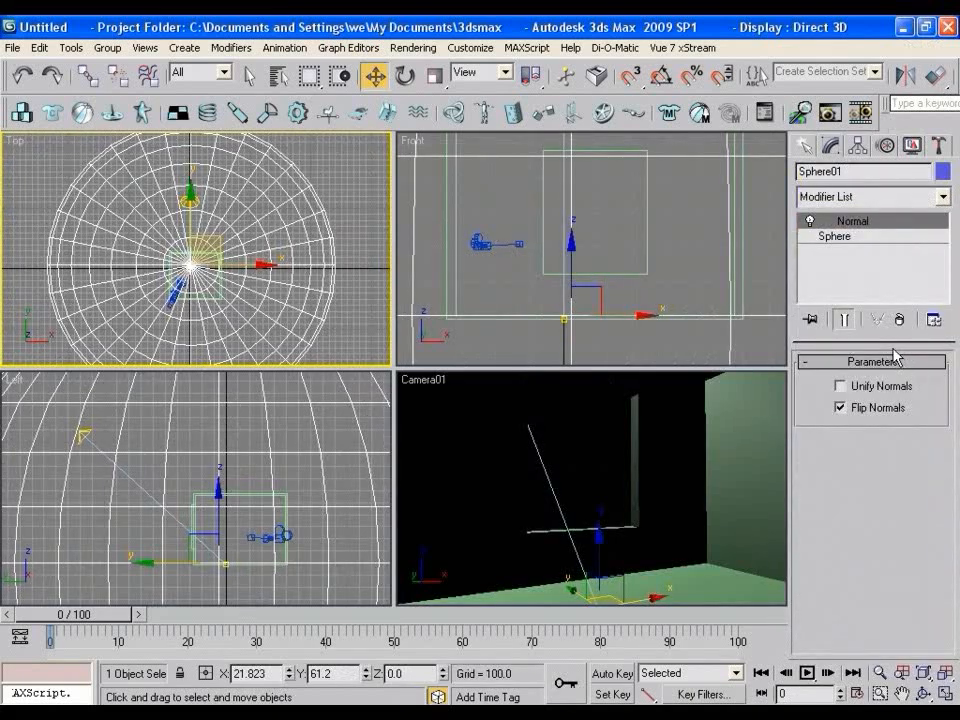
Set the first material's diffuse colour to light blue with red 163, green 225 and blue 245.
key("m")
left_click_drag(538, 37, 263, 42)
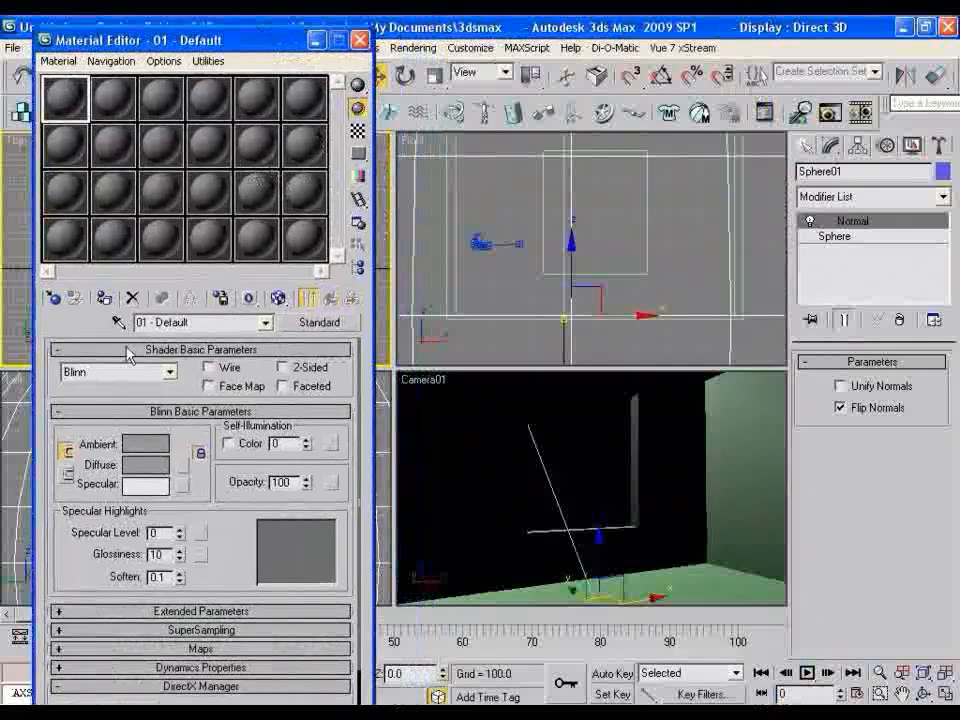
left_click(145, 460)
left_click(454, 152)
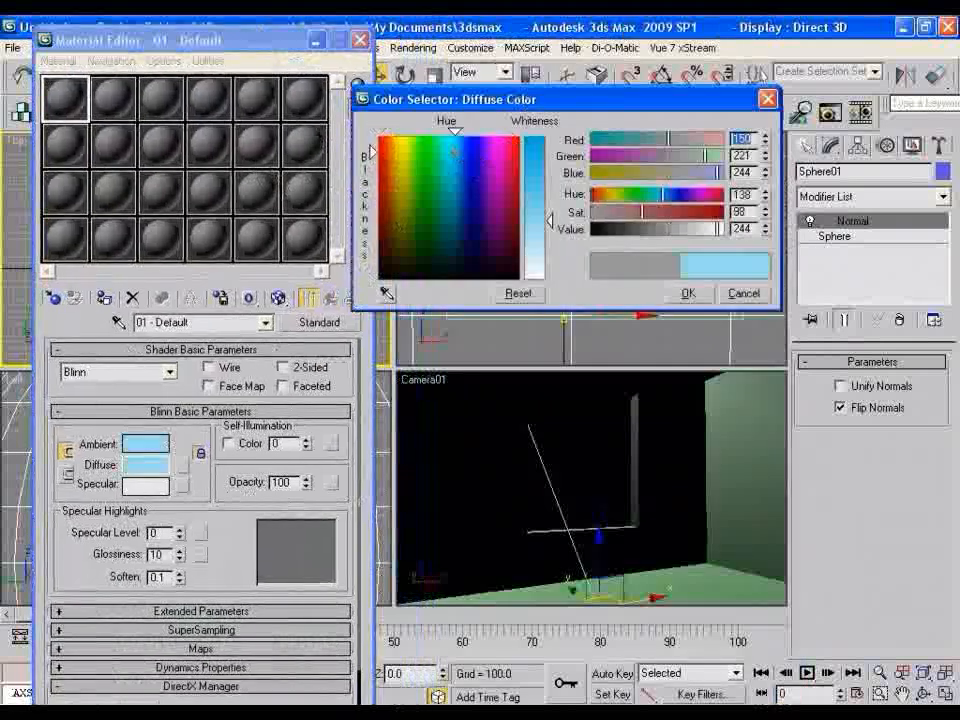
left_click_drag(531, 220, 531, 211)
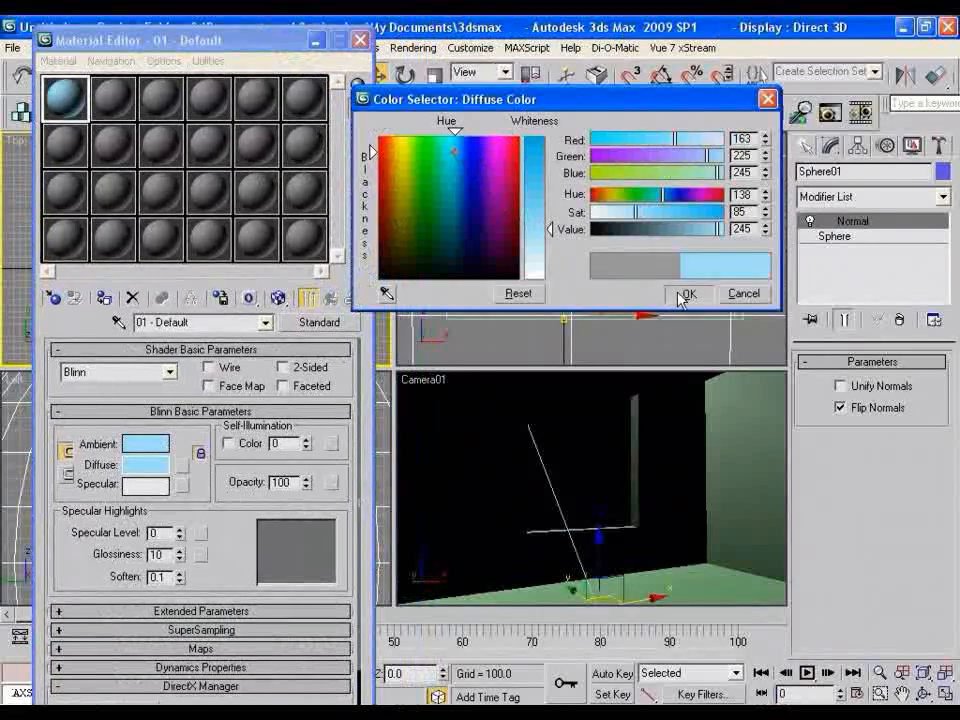
left_click(684, 294)
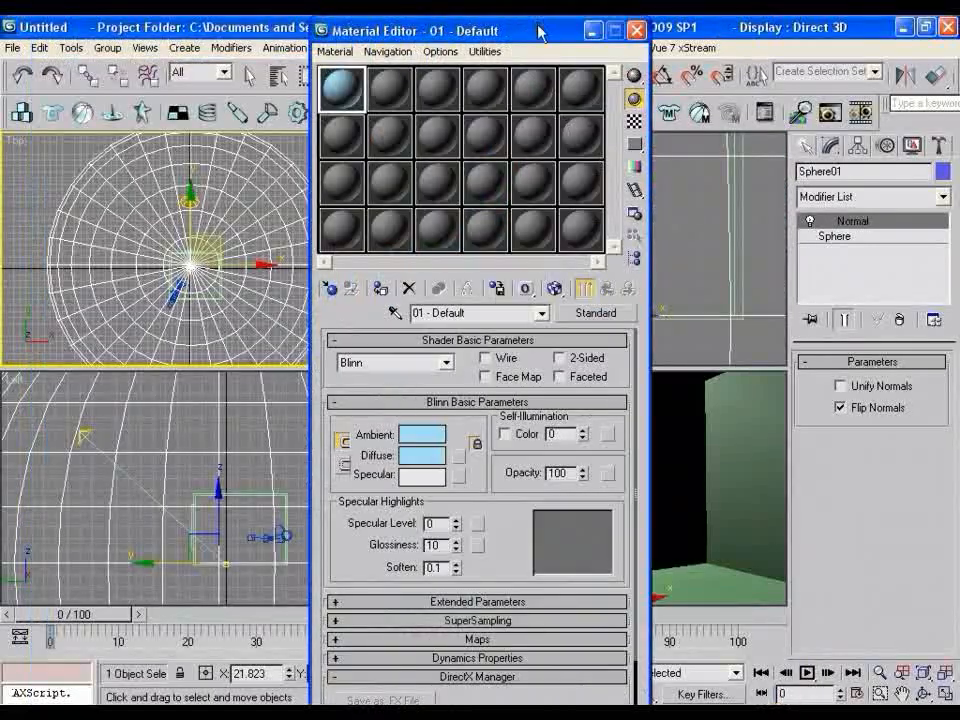
Raise the light blue material's self-illumination to 100 and assign it to the large sphere.
left_click_drag(538, 33, 254, 24)
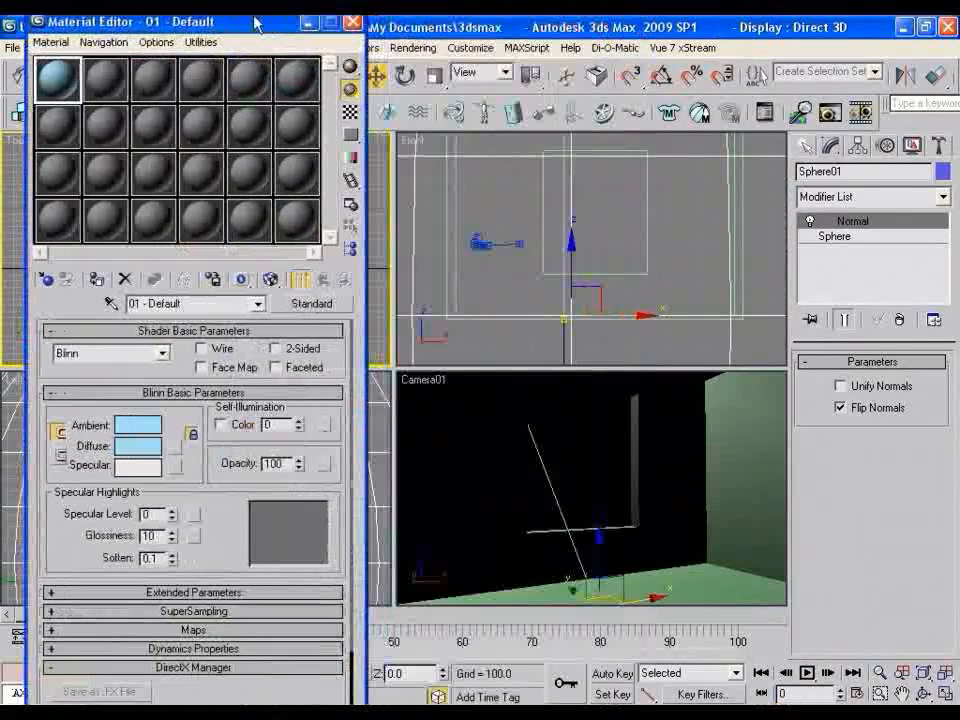
left_click_drag(299, 425, 305, 122)
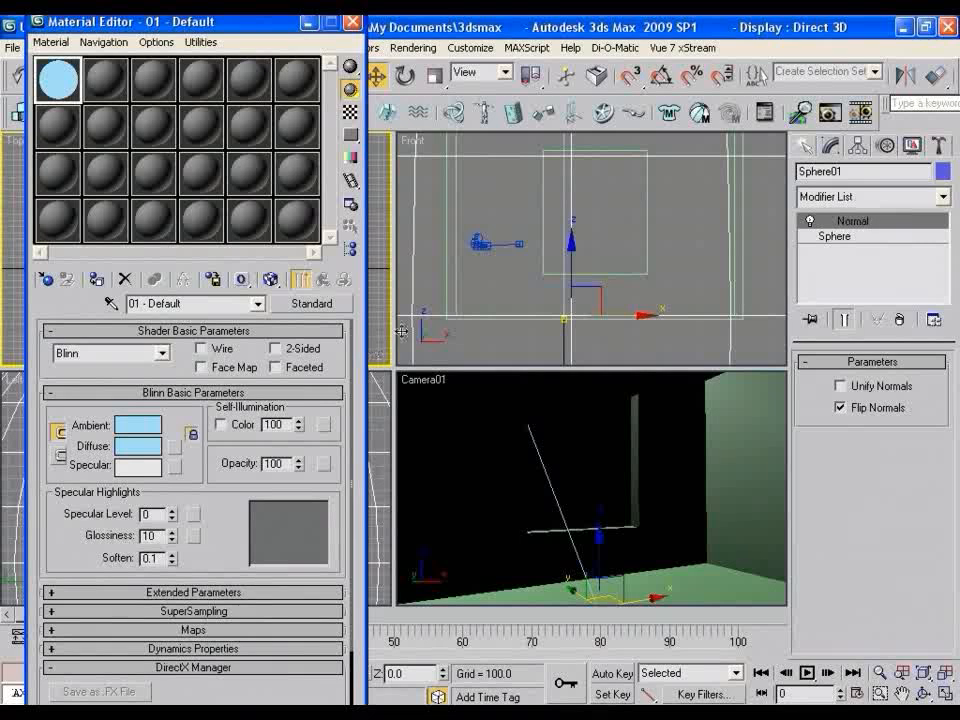
left_click(97, 279)
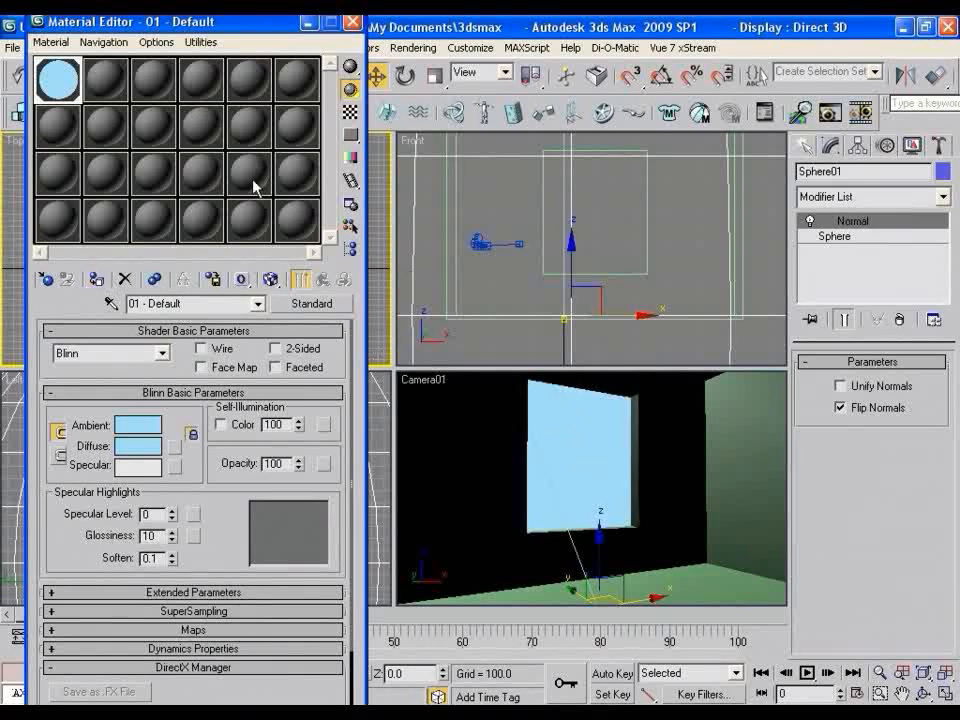
Set the second material's diffuse colour to beige with red 226, green 204 and blue 185.
left_click(99, 91)
left_click(136, 446)
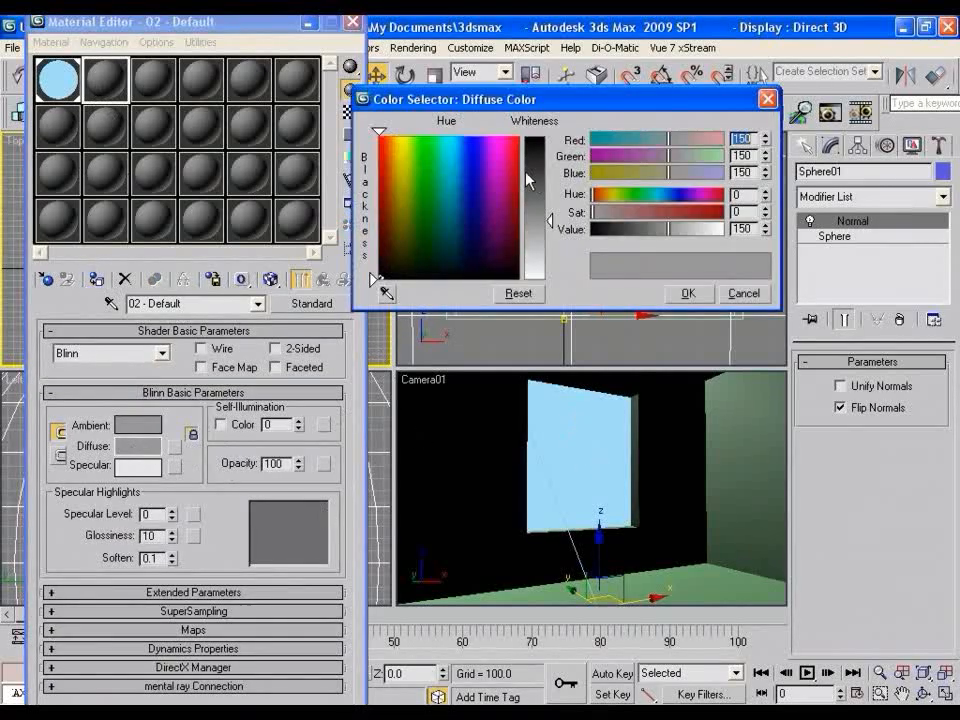
left_click(393, 203)
left_click_drag(551, 221, 518, 236)
left_click_drag(393, 204, 390, 196)
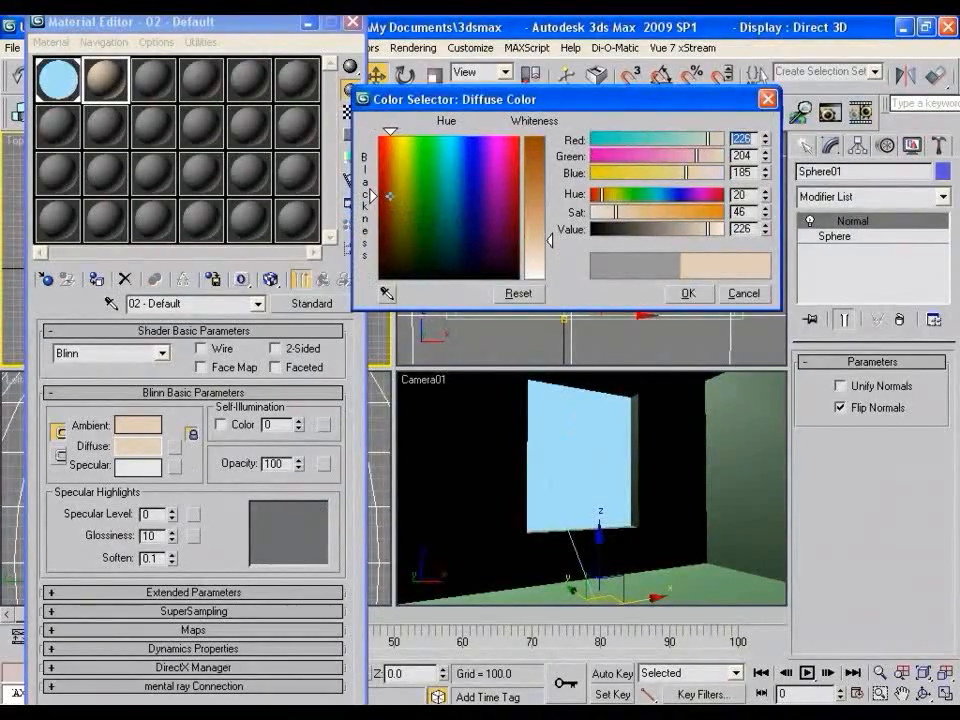
left_click(688, 293)
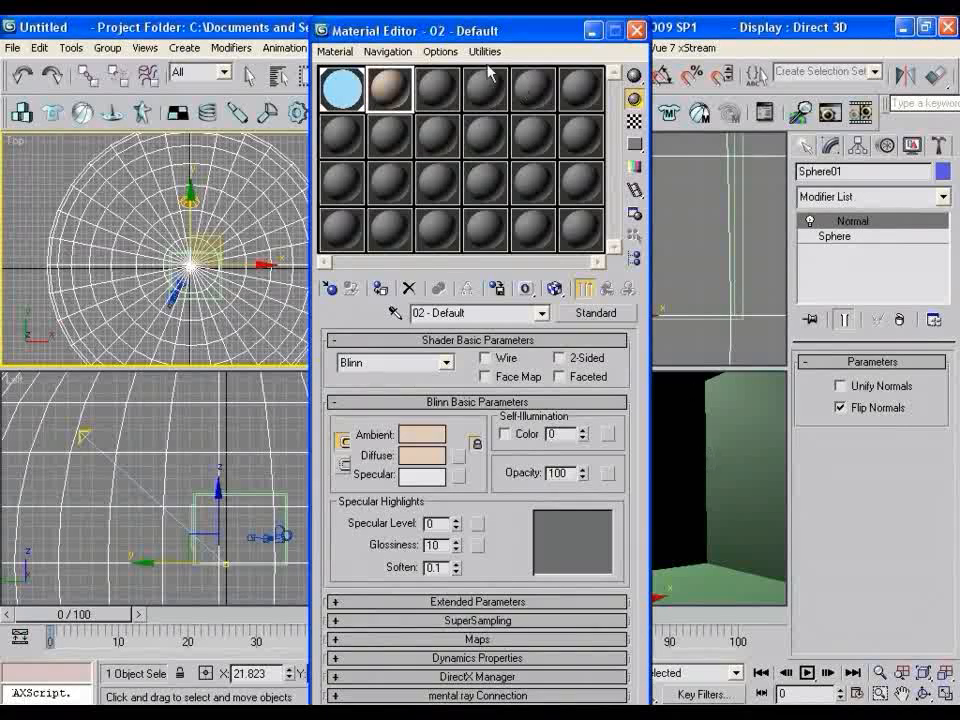
Assign the beige material to the room box and test render the camera view.
left_click_drag(512, 31, 229, 28)
left_click(675, 408)
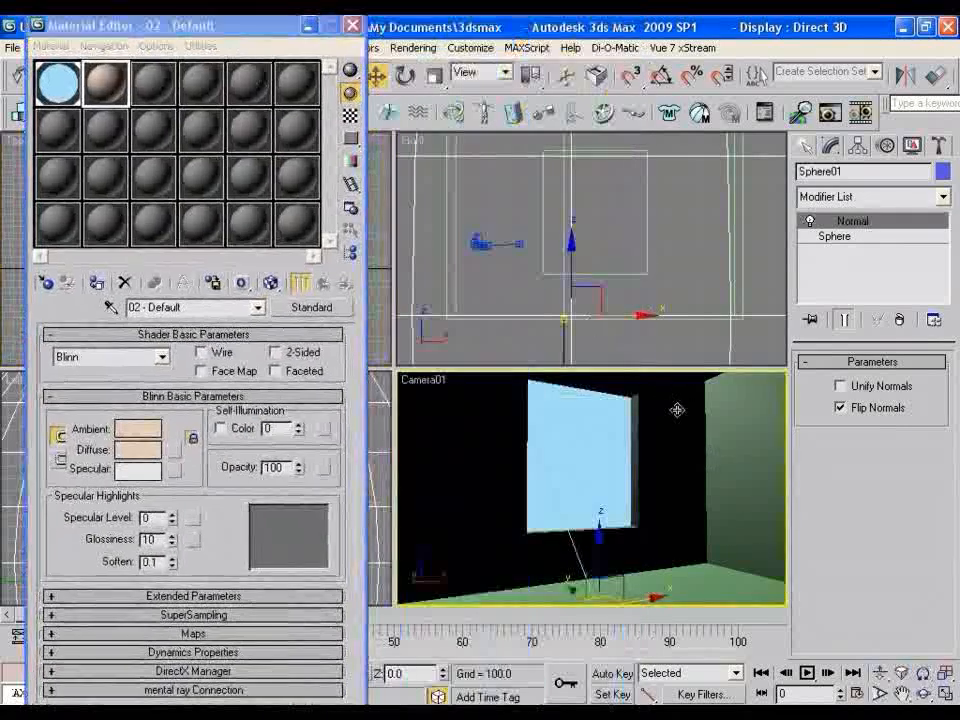
left_click(608, 300)
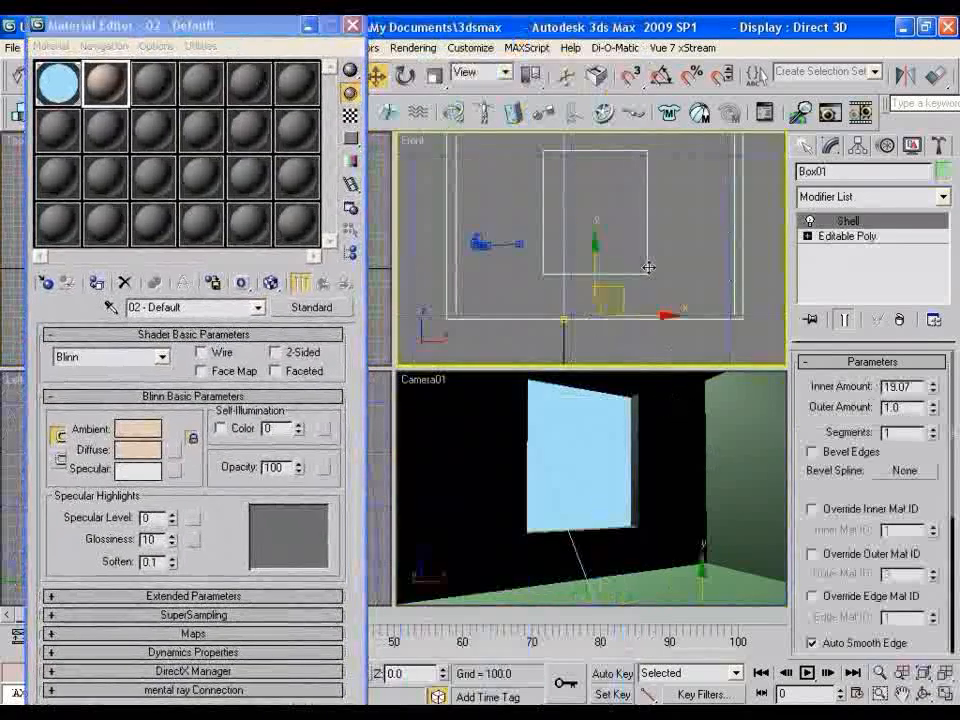
left_click(97, 282)
left_click(352, 26)
key("F9")
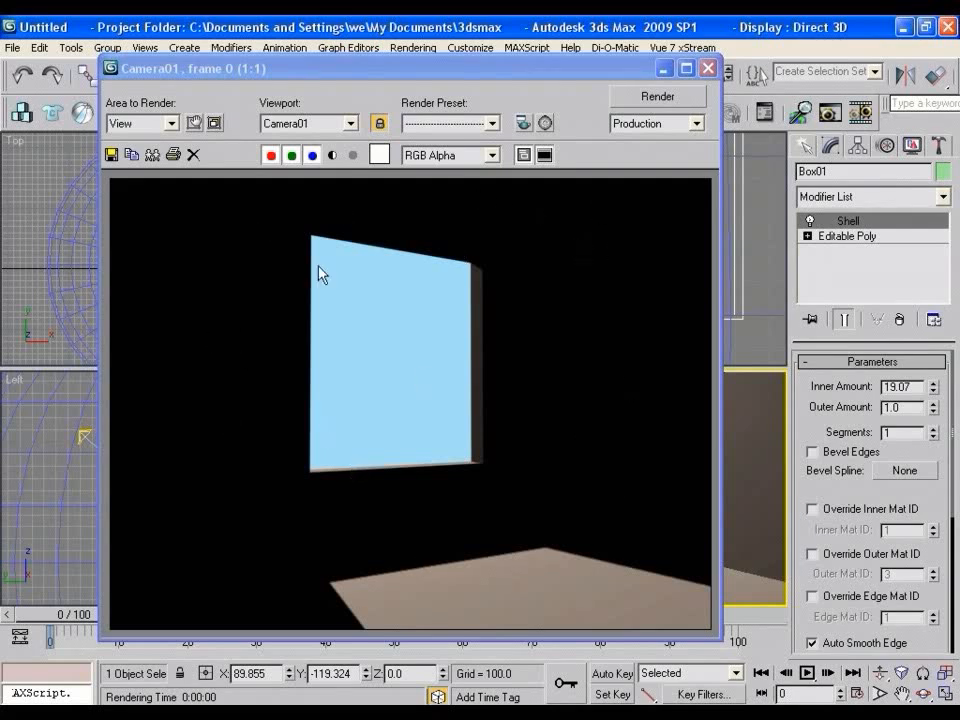
left_click(707, 68)
Change the production renderer to mental ray Renderer in the render setup.
left_click(412, 47)
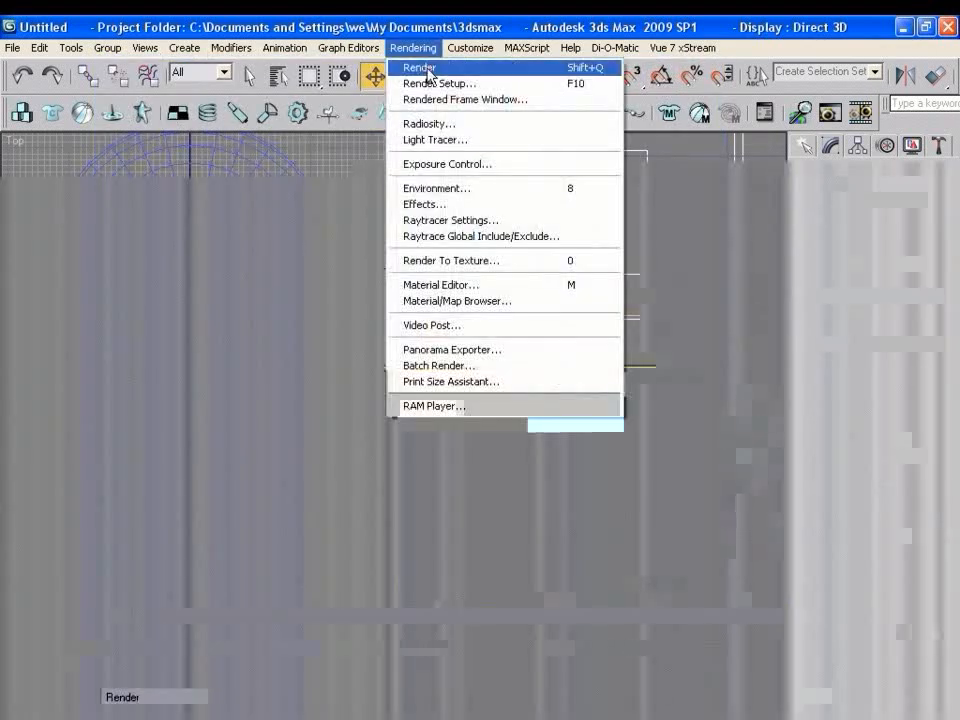
left_click(422, 83)
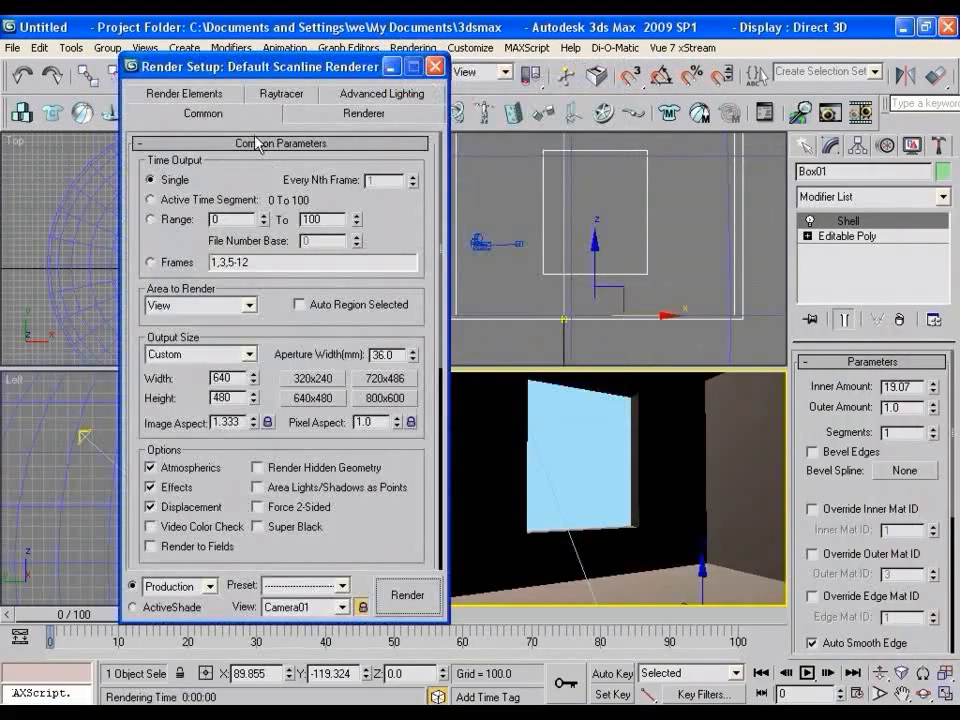
left_click_drag(388, 527, 372, 156)
left_click(380, 560)
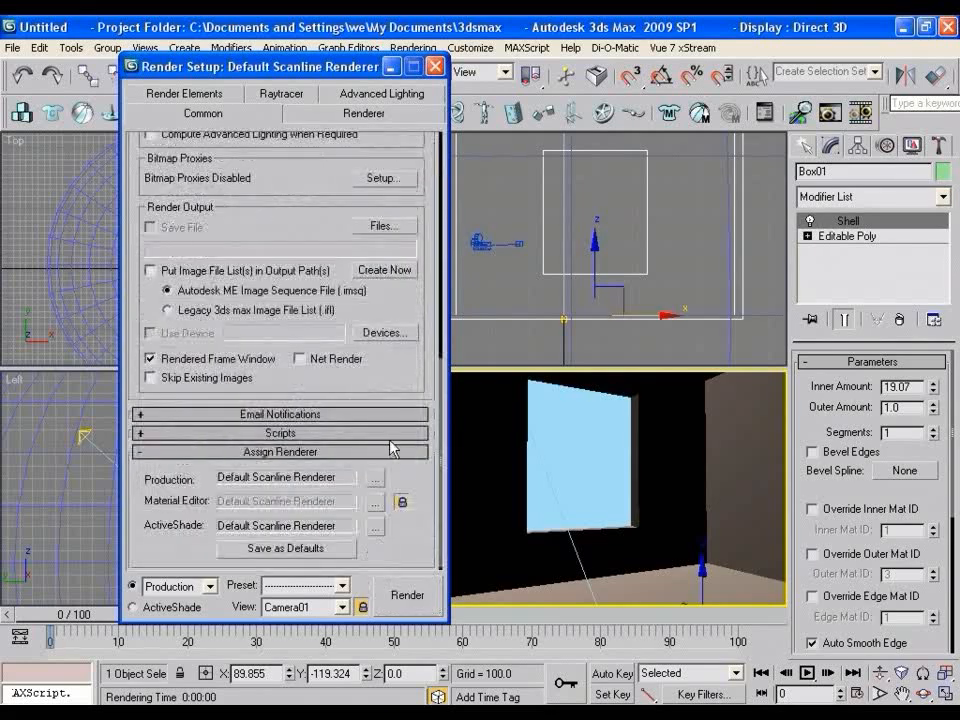
left_click(375, 478)
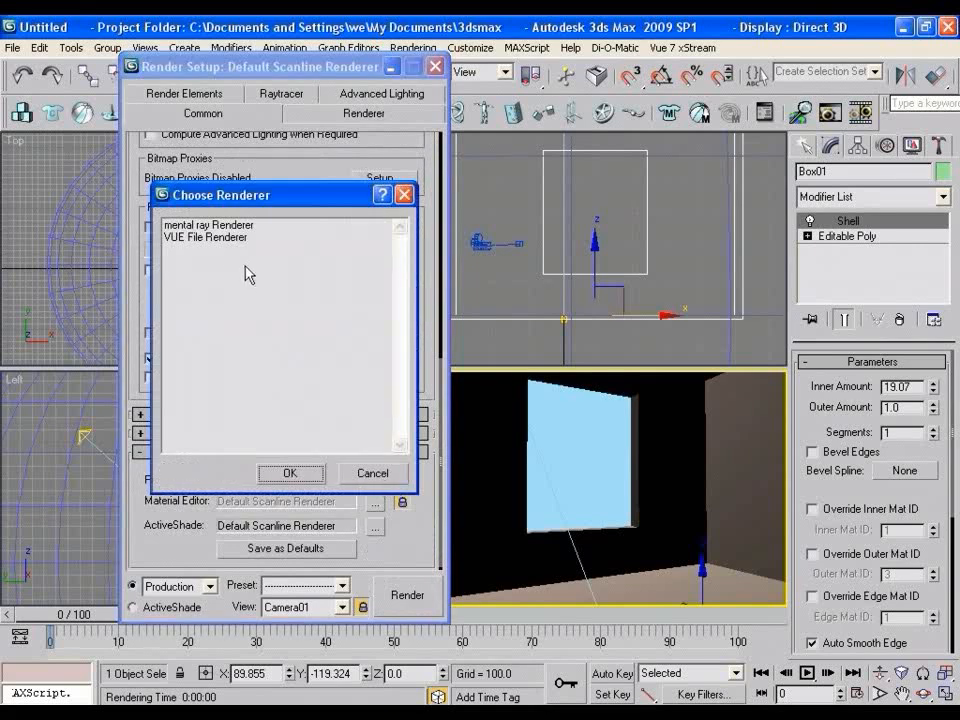
left_click(220, 225)
left_click(290, 472)
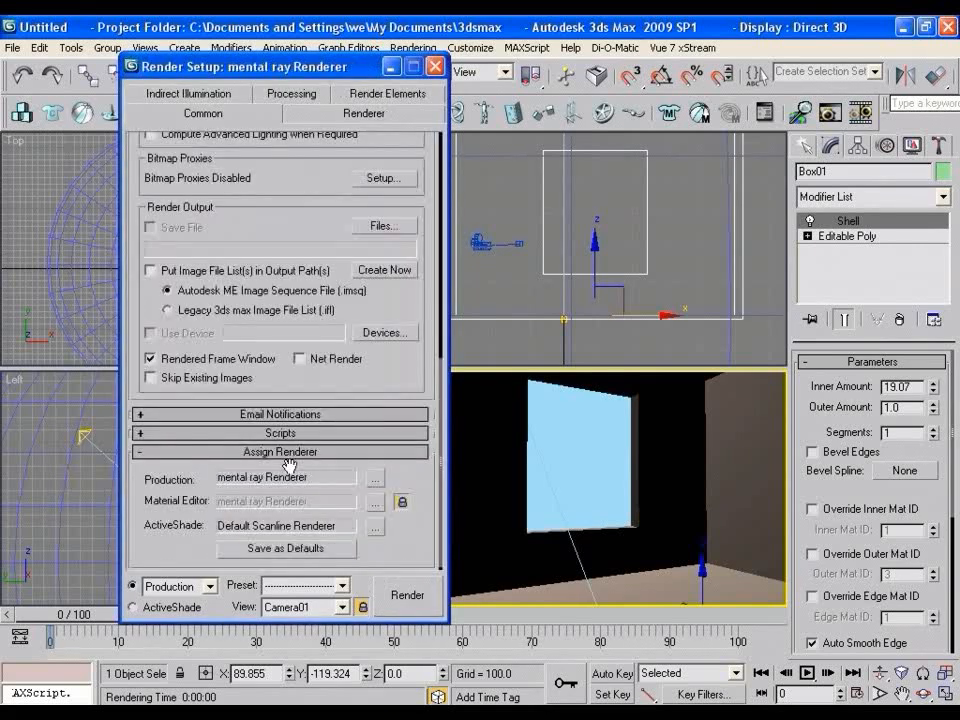
Open the Final Gather settings and test render the camera view with mental ray.
left_click(233, 96)
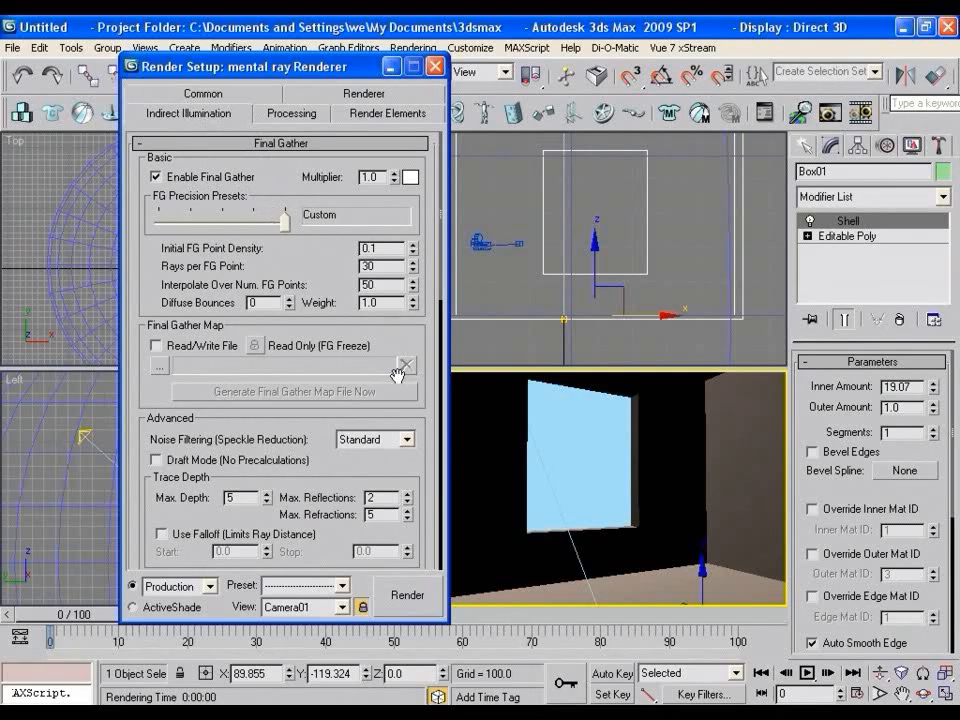
left_click(404, 605)
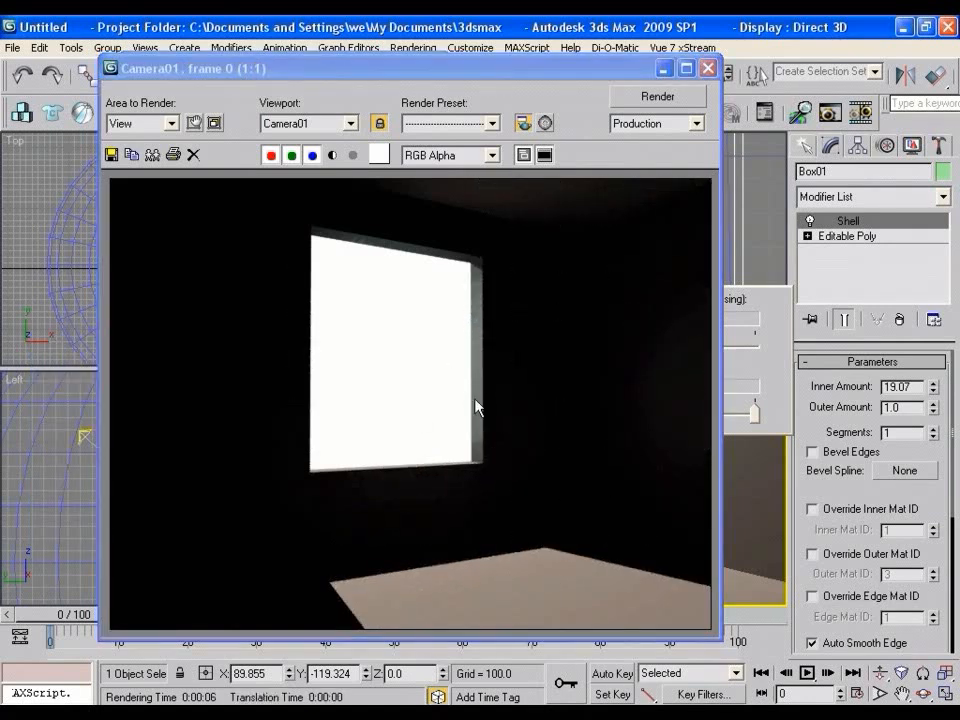
left_click(708, 68)
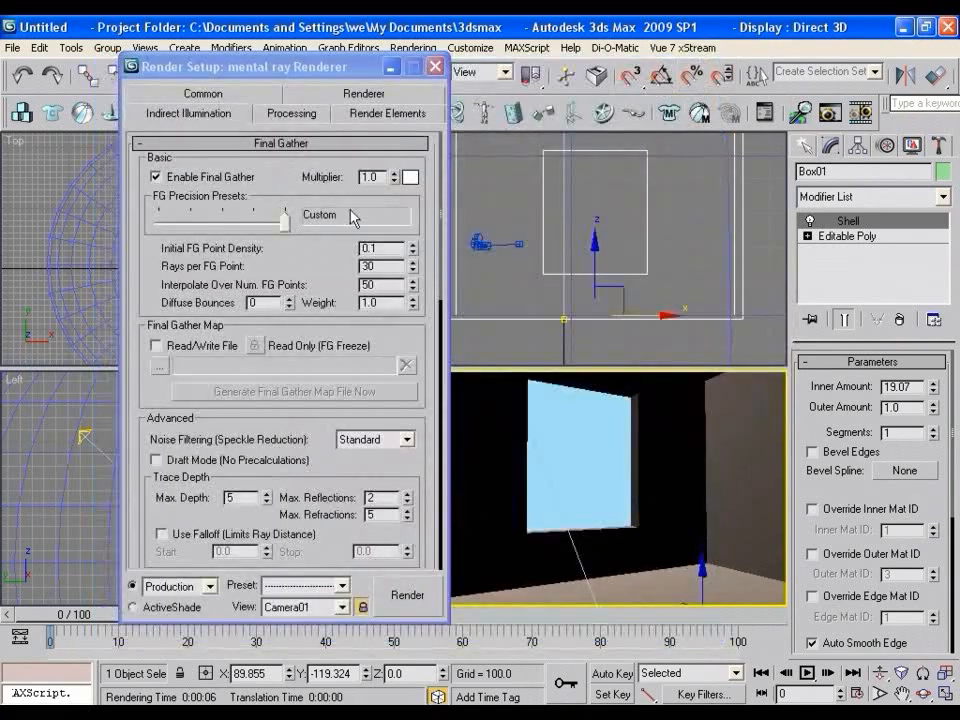
Set the Final Gather diffuse bounces to 1 and test render the camera view.
double_click(252, 303)
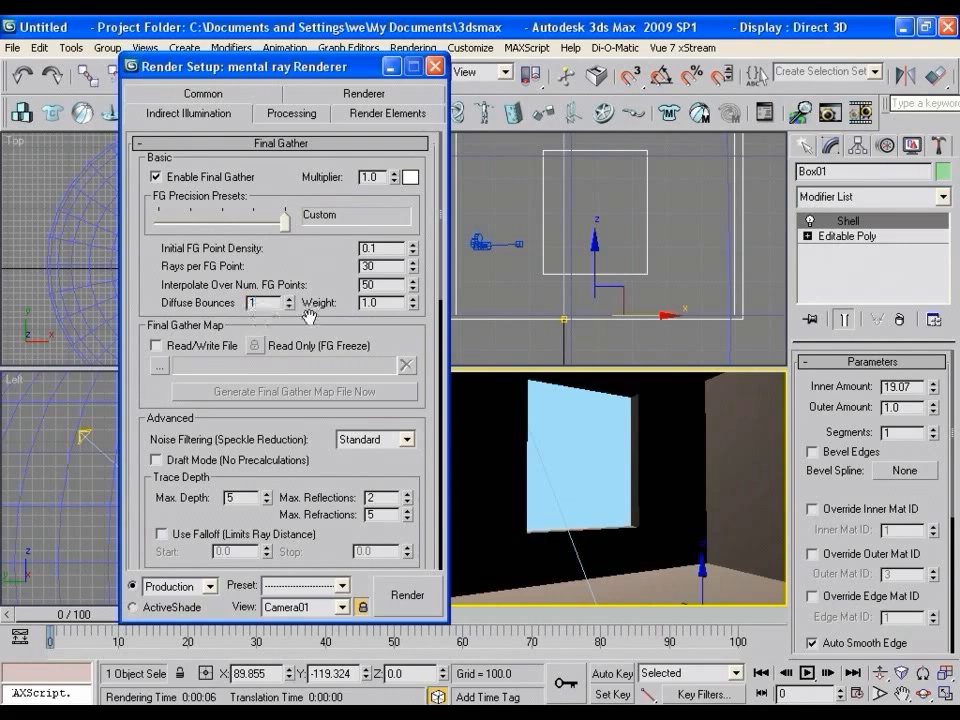
left_click(416, 593)
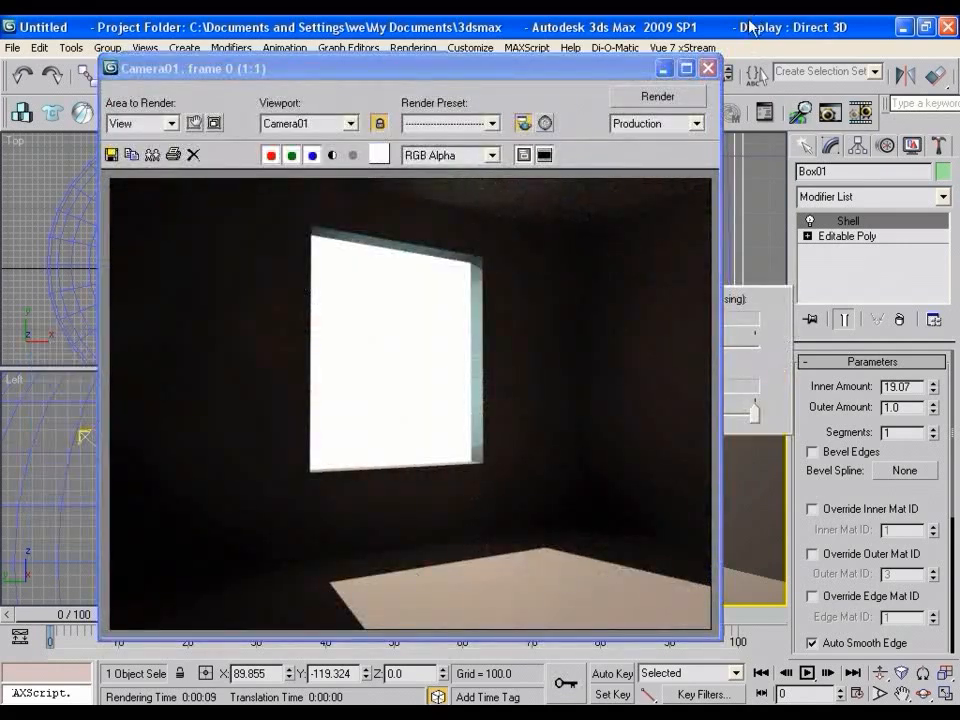
left_click(707, 68)
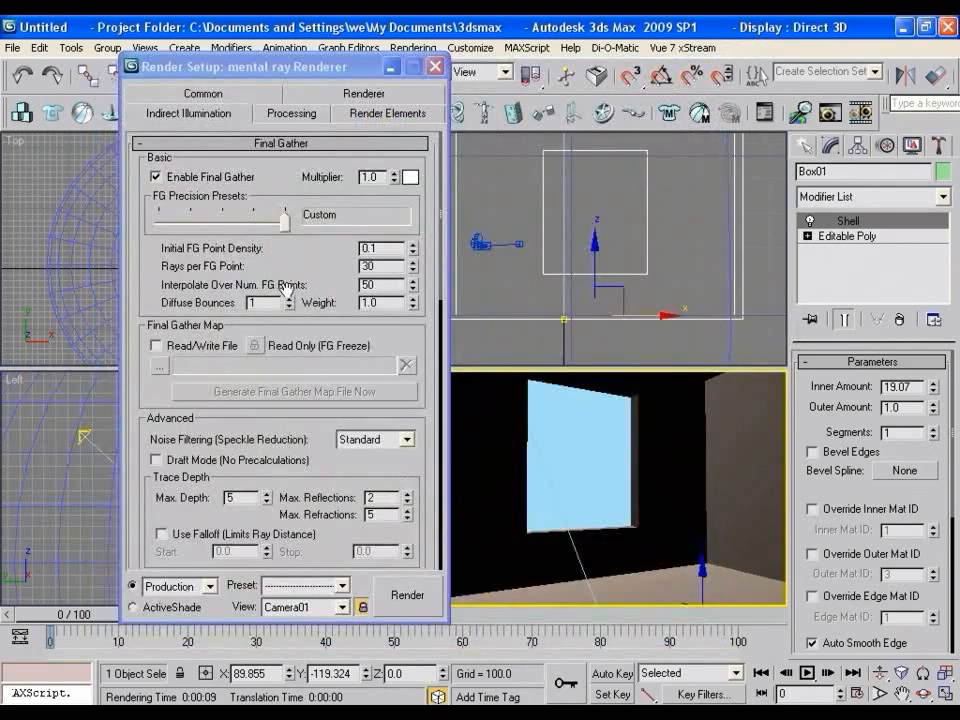
Set the Final Gather diffuse bounces to 2, test render the camera view and close the render setup.
left_click(288, 297)
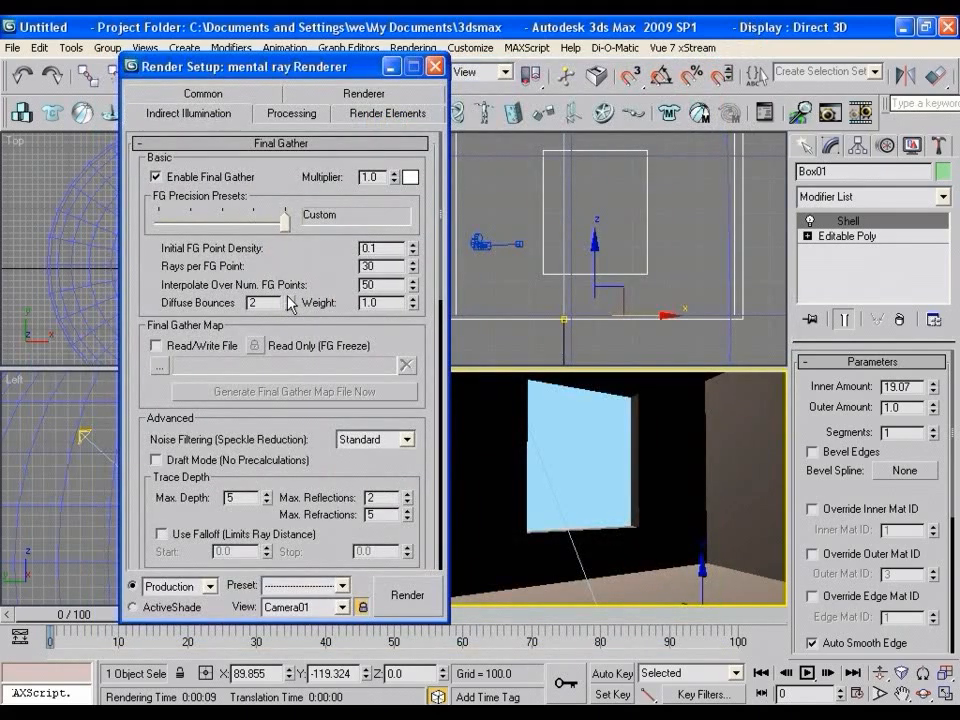
left_click(404, 594)
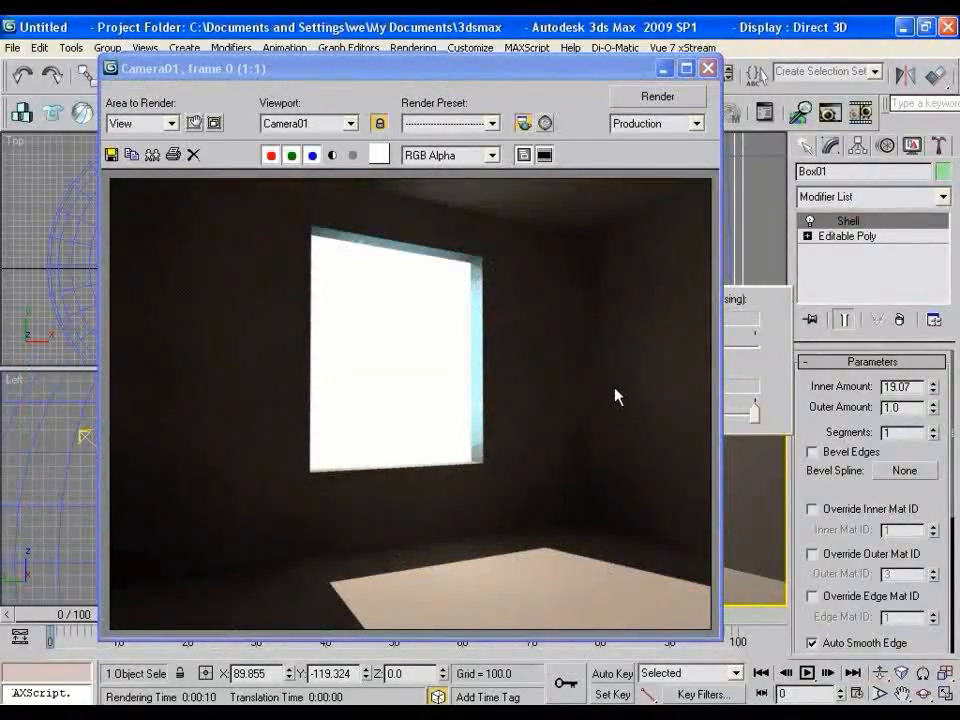
left_click(707, 68)
left_click(433, 66)
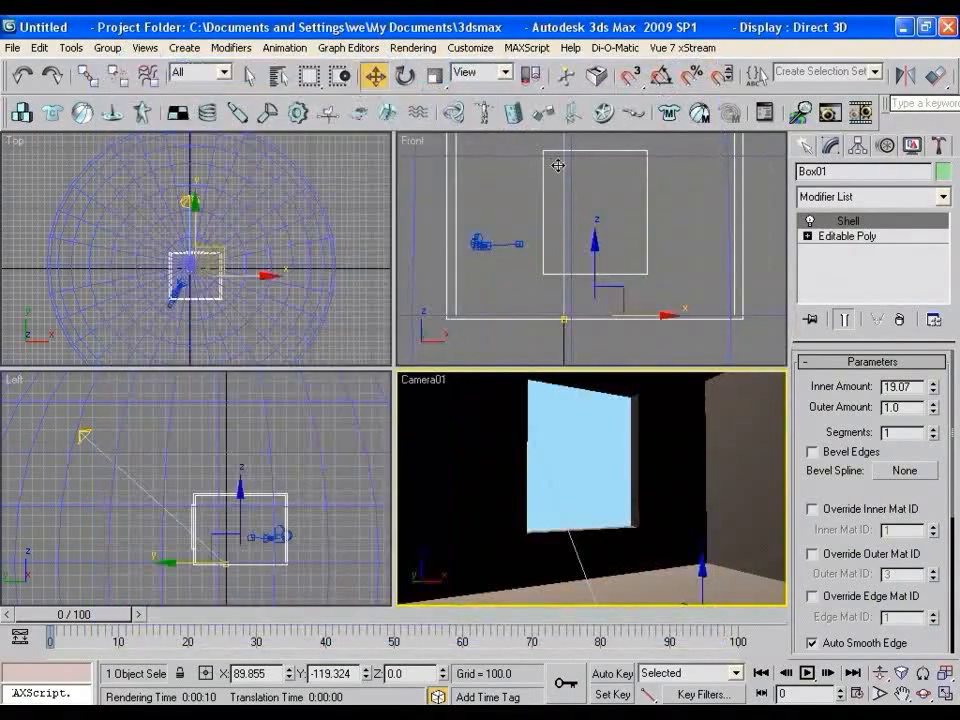
Widen the window opening by moving its left vertices to about X -150 and its right vertices to about X 321.
scroll(557, 339, "down", 2)
middle_click_drag(538, 206, 515, 264)
scroll(515, 264, "up", 1)
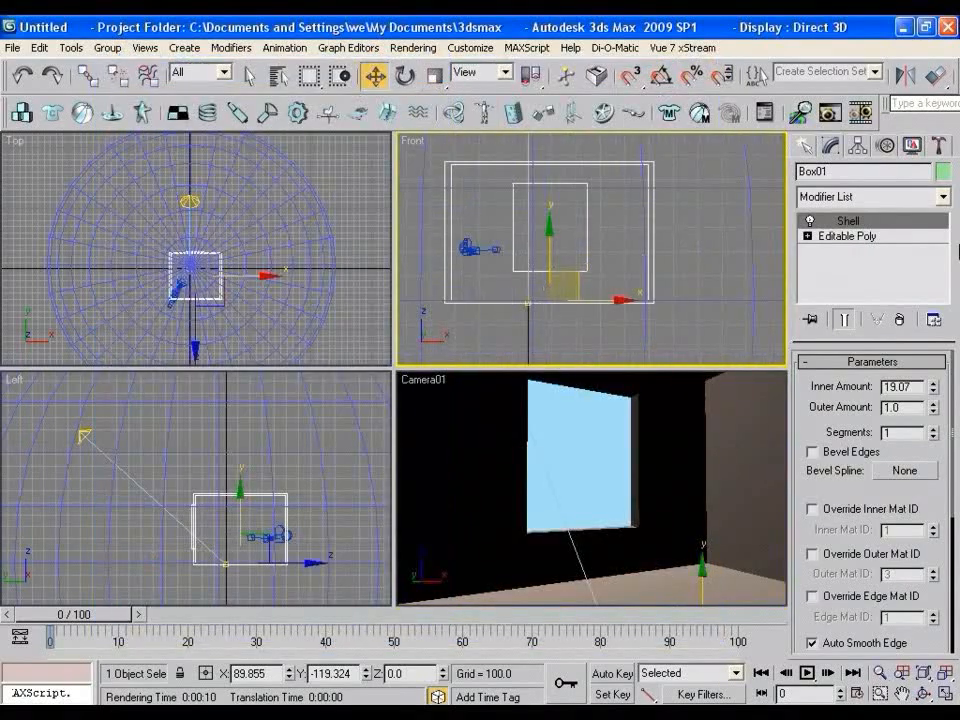
left_click(807, 236)
left_click(835, 251)
left_click_drag(497, 175, 532, 282)
left_click_drag(567, 227, 542, 227)
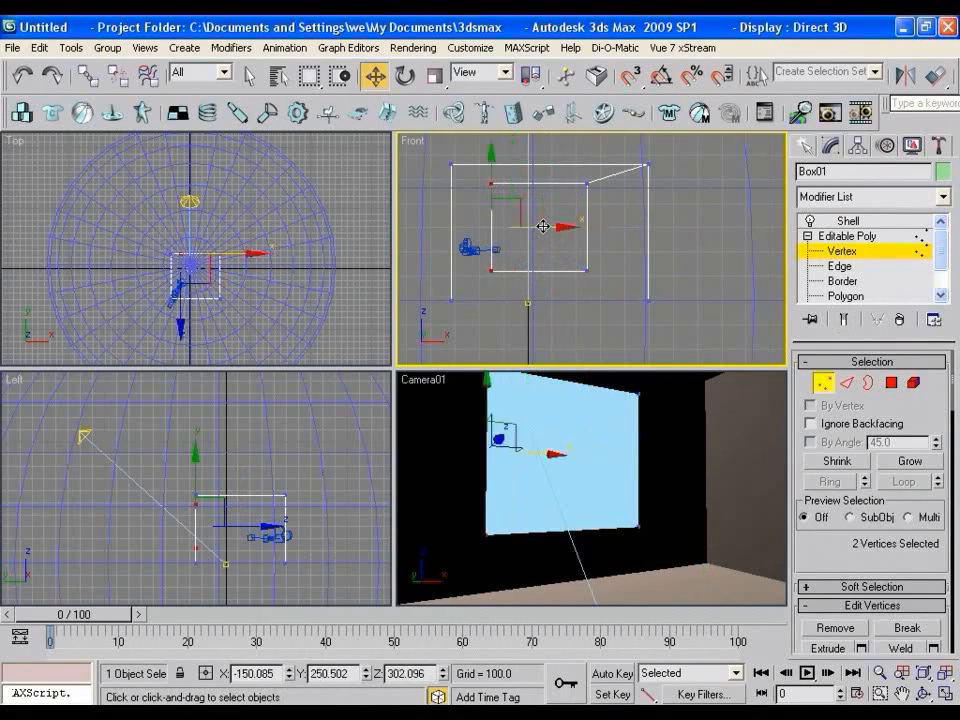
left_click_drag(615, 289, 567, 165)
left_click_drag(632, 227, 653, 238)
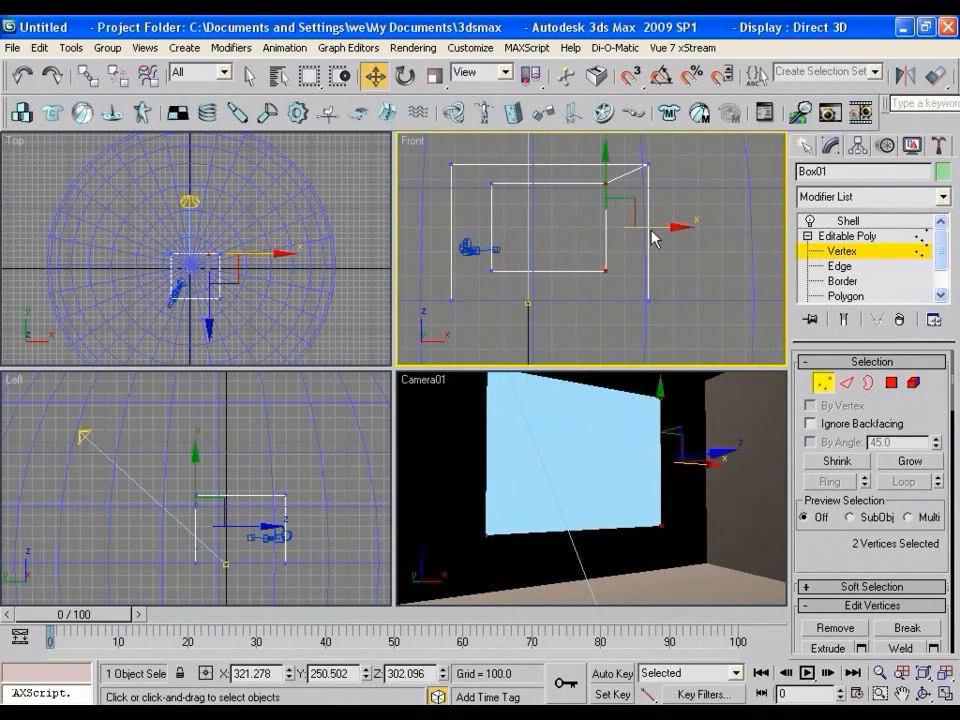
Lower the window opening's bottom vertices slightly, return to the Shell level and render the camera view.
left_click_drag(611, 289, 480, 256)
left_click_drag(560, 230, 556, 241)
left_click(856, 238)
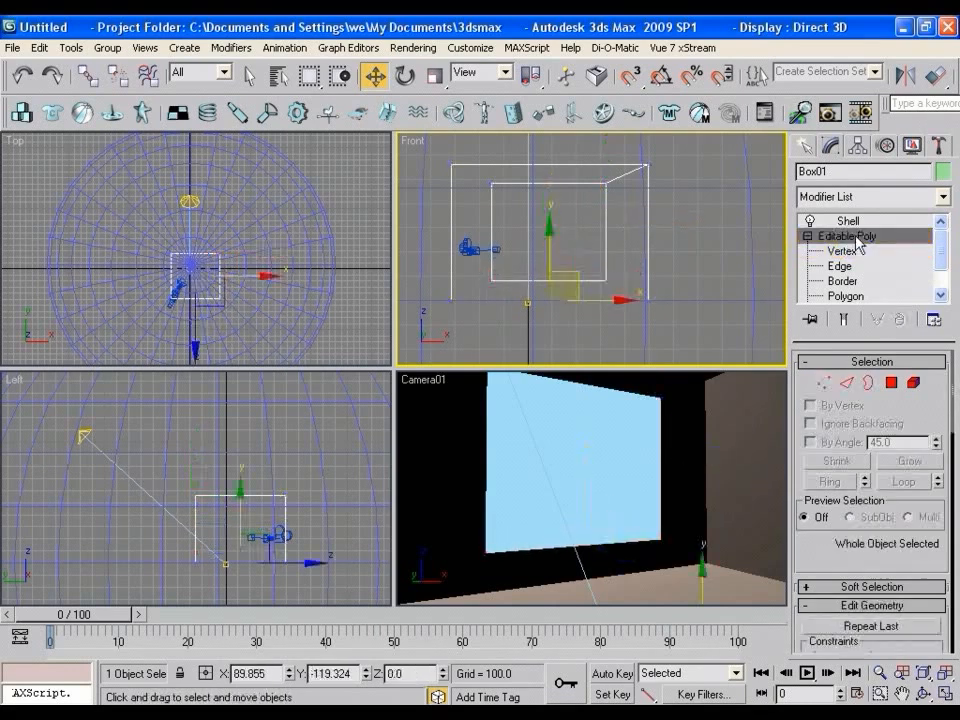
left_click(848, 222)
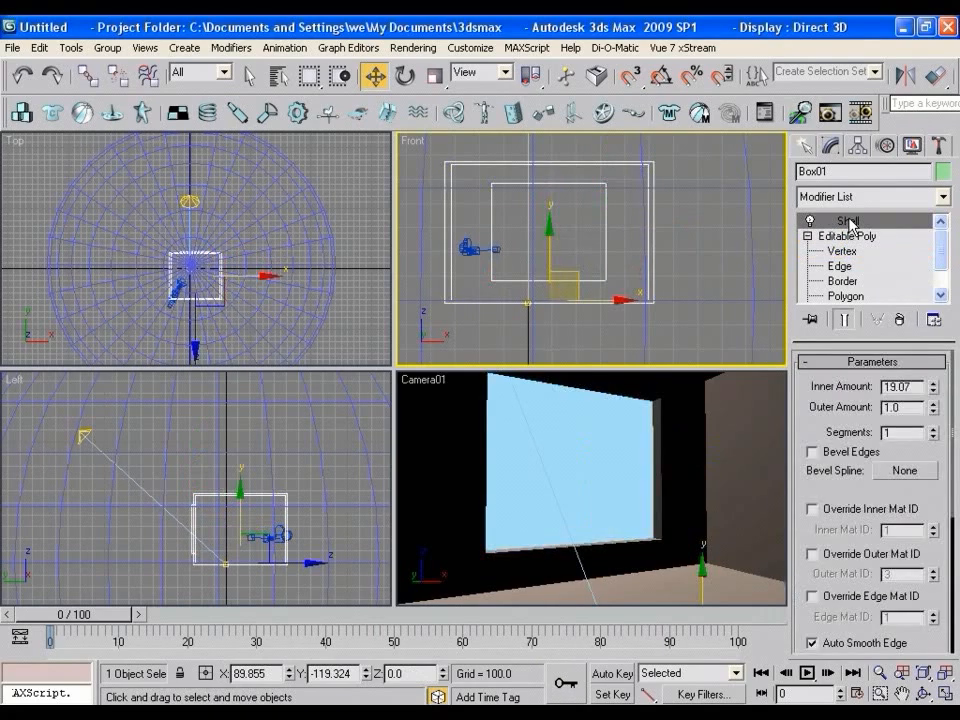
key("shift+q")
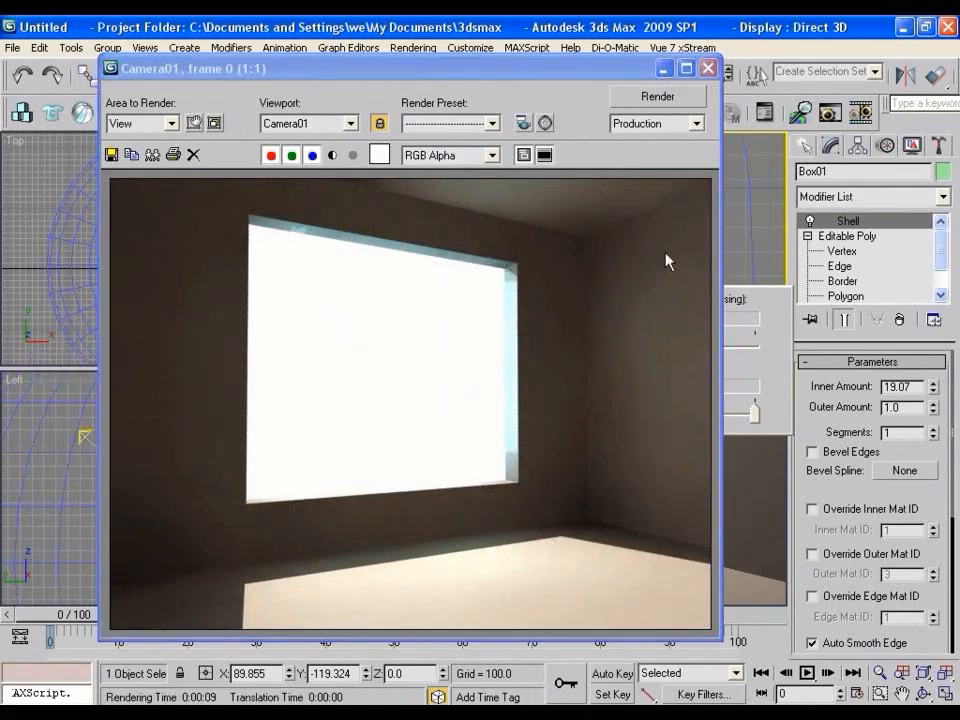
Lighten the sky material's diffuse colour to a pale blue of RGB 225, 245, 252 and test render the camera view.
left_click(708, 68)
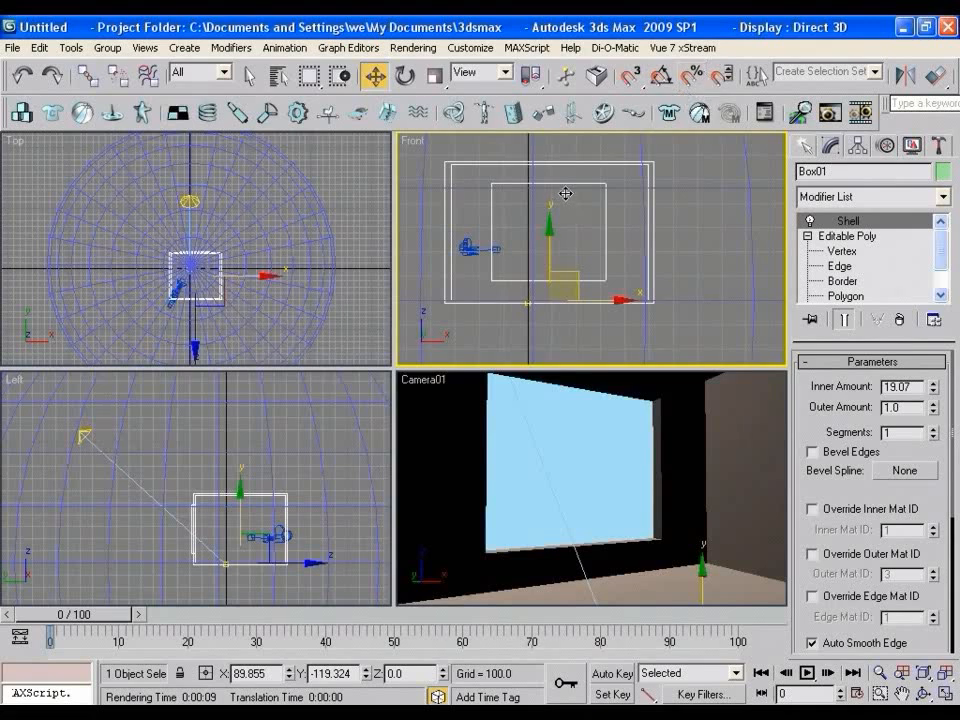
key("m")
left_click(343, 88)
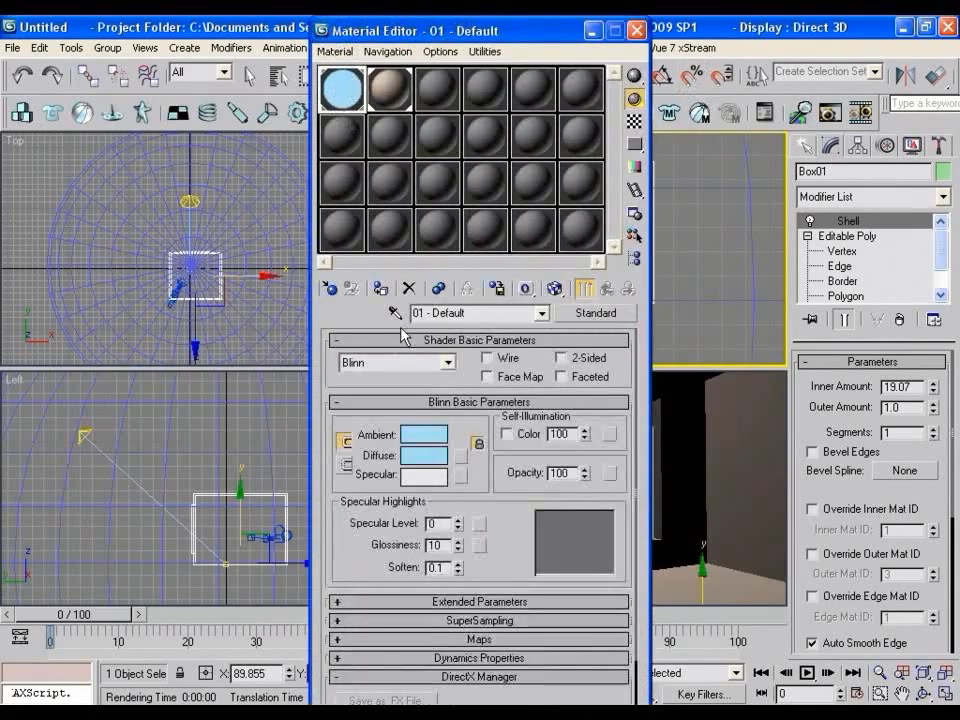
left_click(424, 456)
left_click_drag(549, 233, 549, 268)
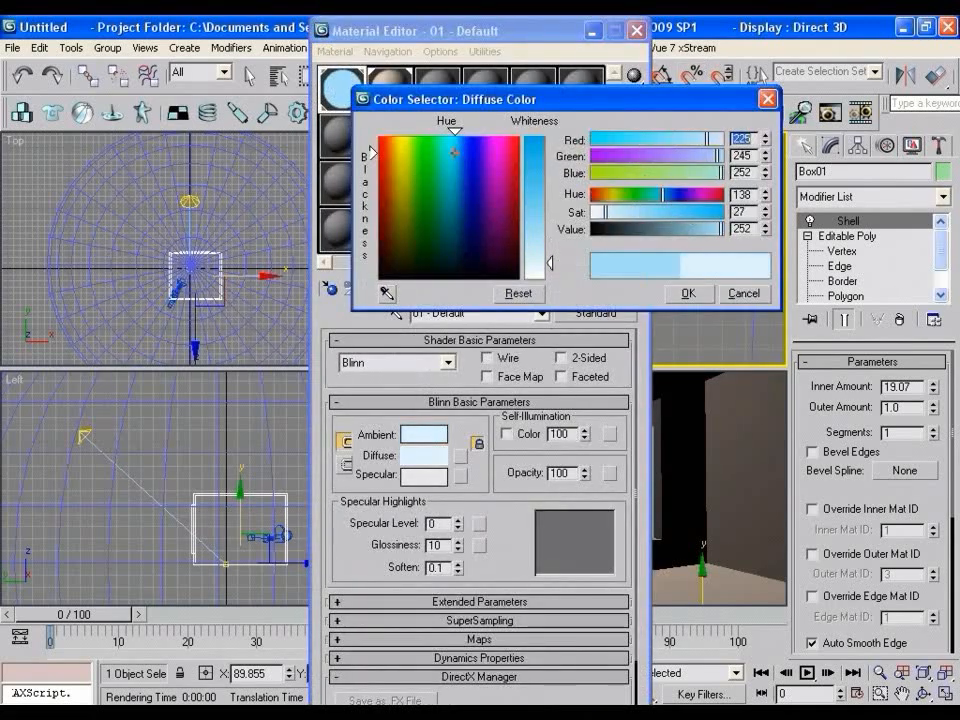
left_click(686, 294)
left_click(637, 31)
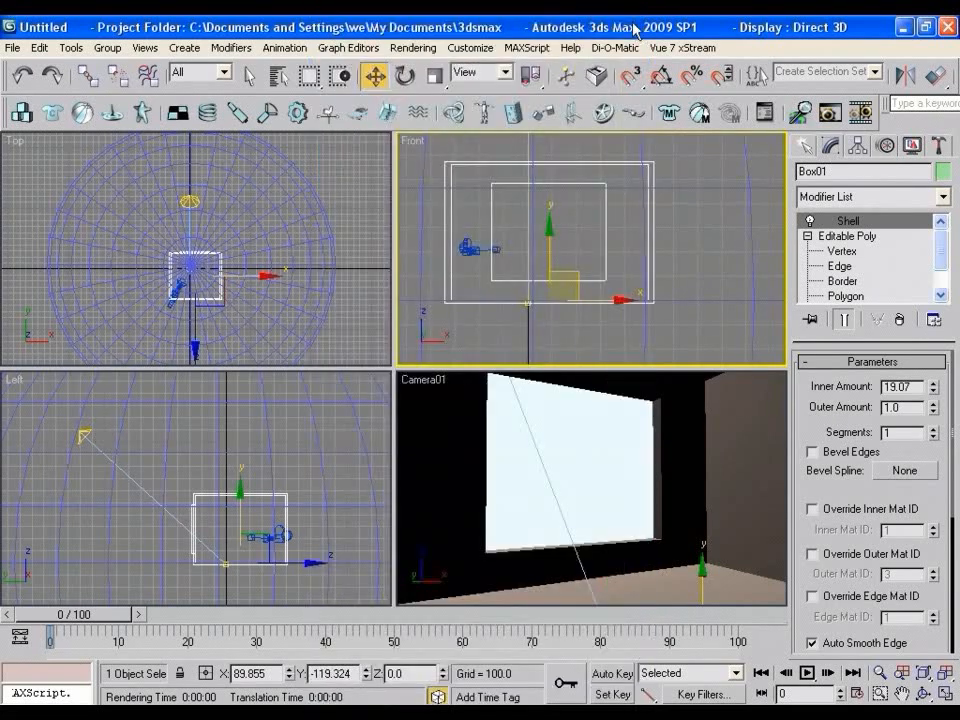
key("shift+q")
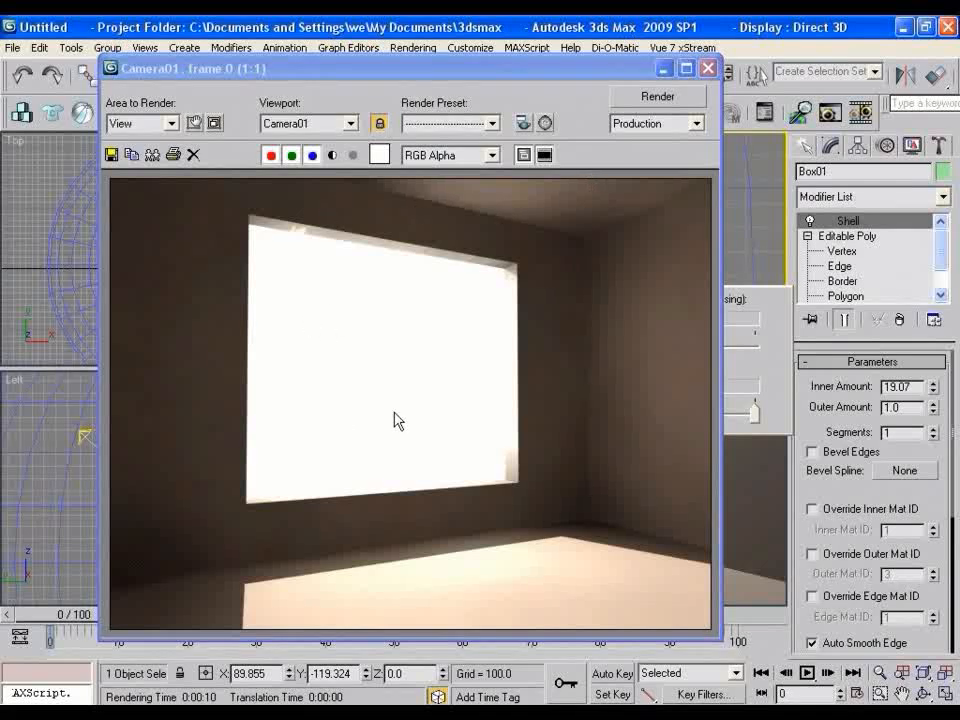
left_click(707, 68)
Create a sphere with a radius of about 52 on the room floor, drawn in the top view.
left_click(804, 148)
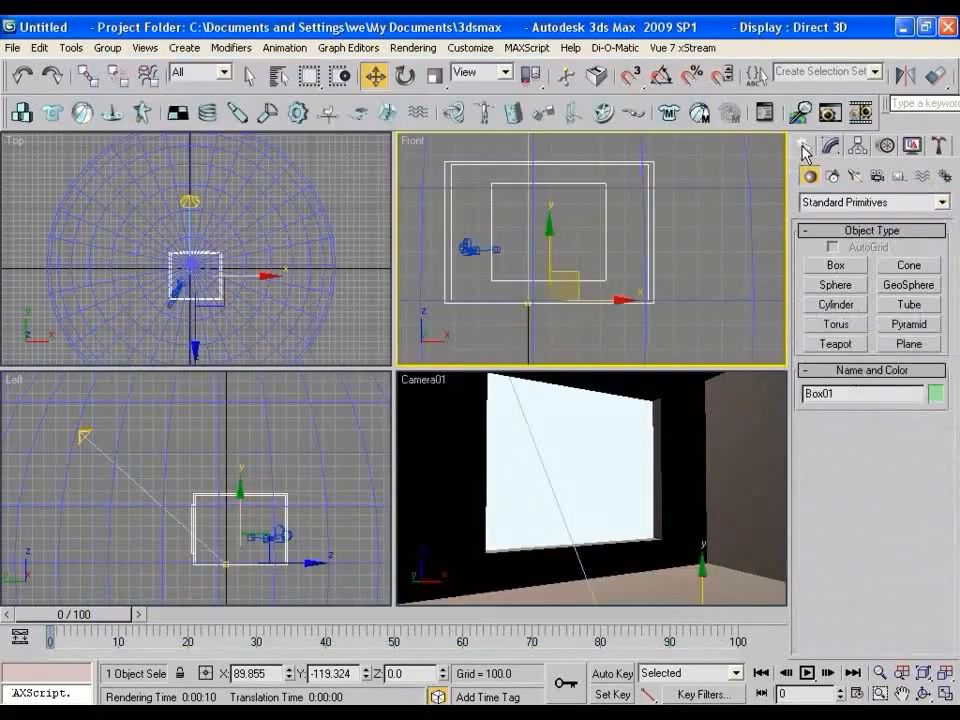
left_click(836, 285)
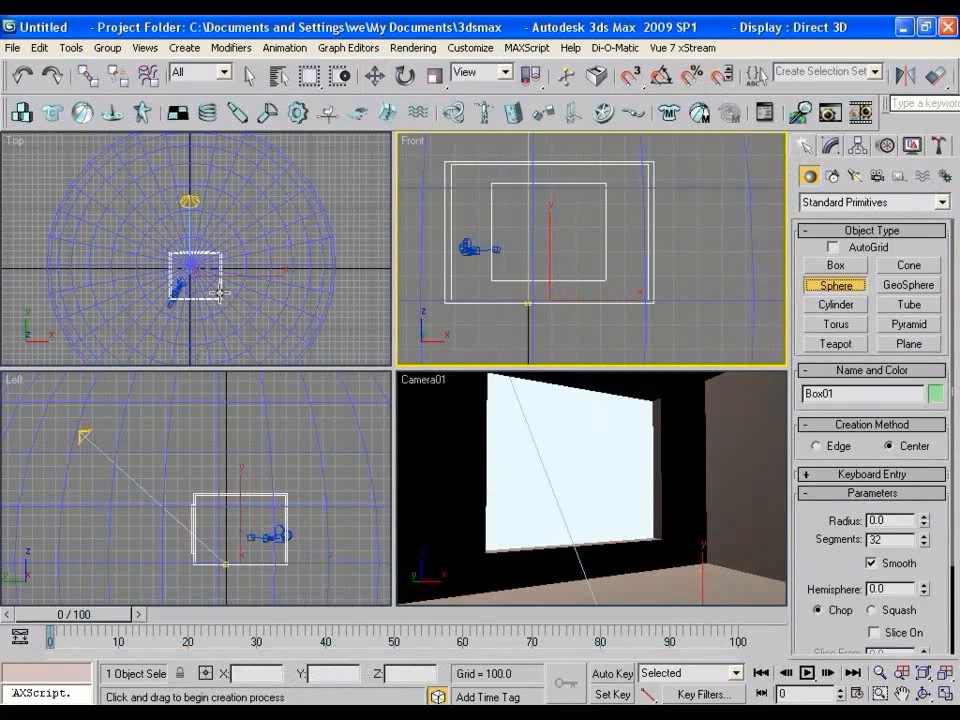
scroll(222, 277, "up", 4)
scroll(218, 275, "up", 3)
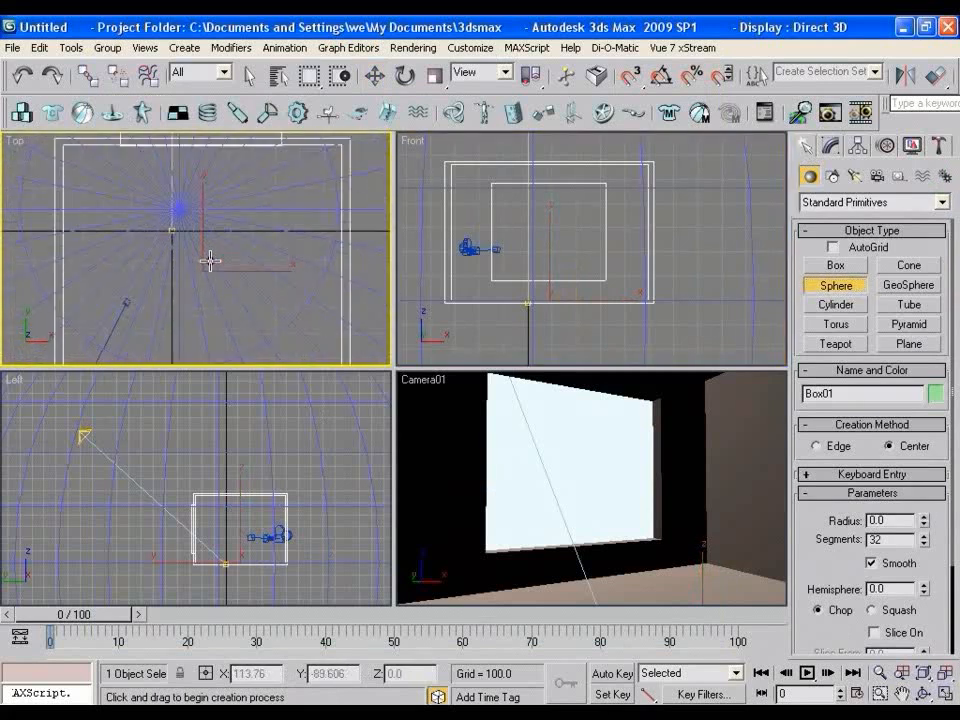
left_click_drag(200, 262, 215, 286)
Move the new sphere up to about Z 53 and toward the window wall to about Y 72.
key("w")
middle_click_drag(545, 275, 546, 289)
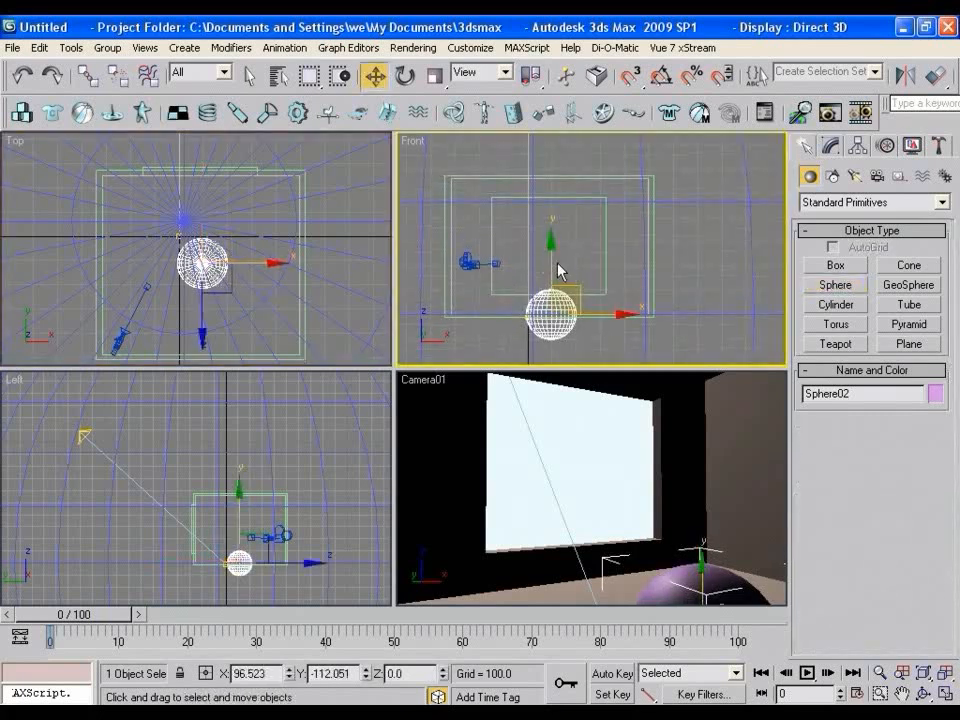
left_click(557, 270)
left_click(551, 313)
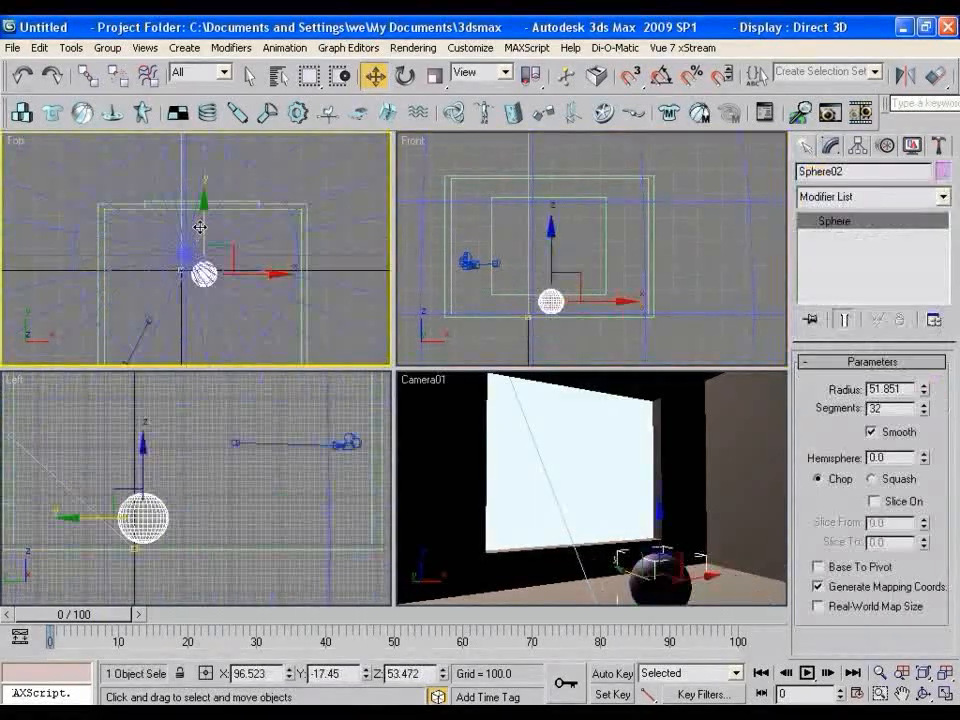
left_click_drag(204, 206, 204, 205)
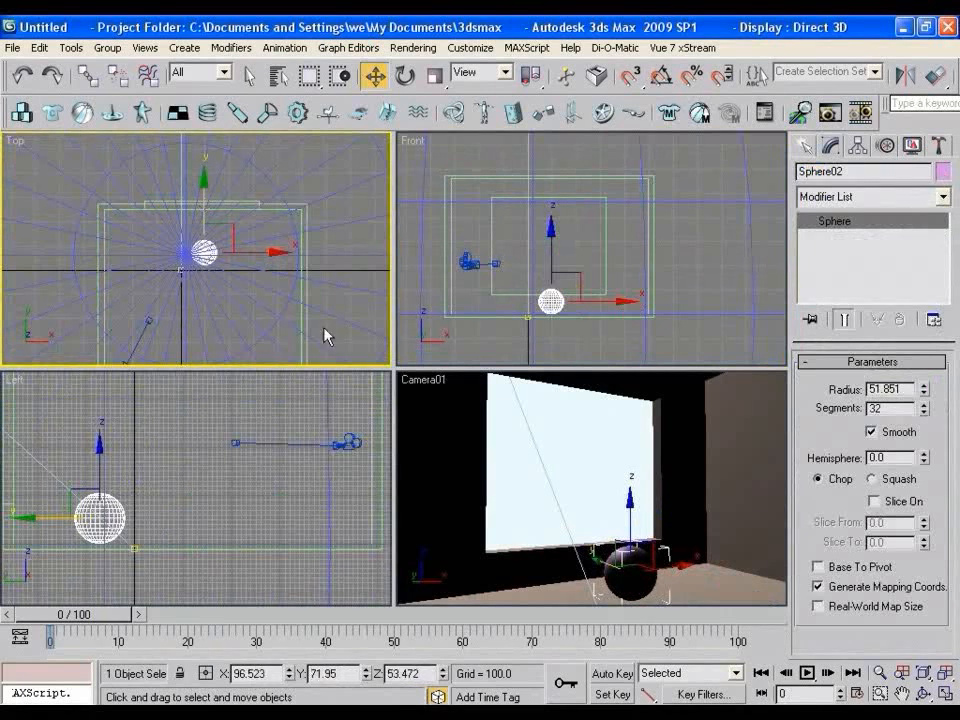
Change the third material slot to DGS Material (physics_phen) with a red diffuse colour of 0.965, 0.302, 0.302.
key("m")
left_click(437, 90)
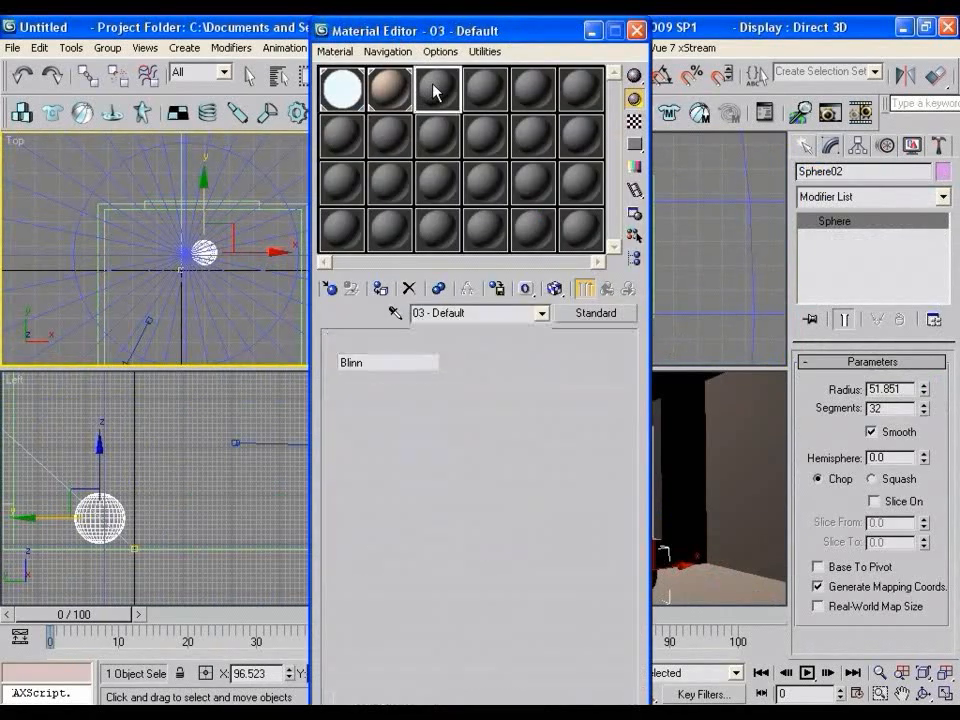
left_click(603, 320)
left_click(657, 198)
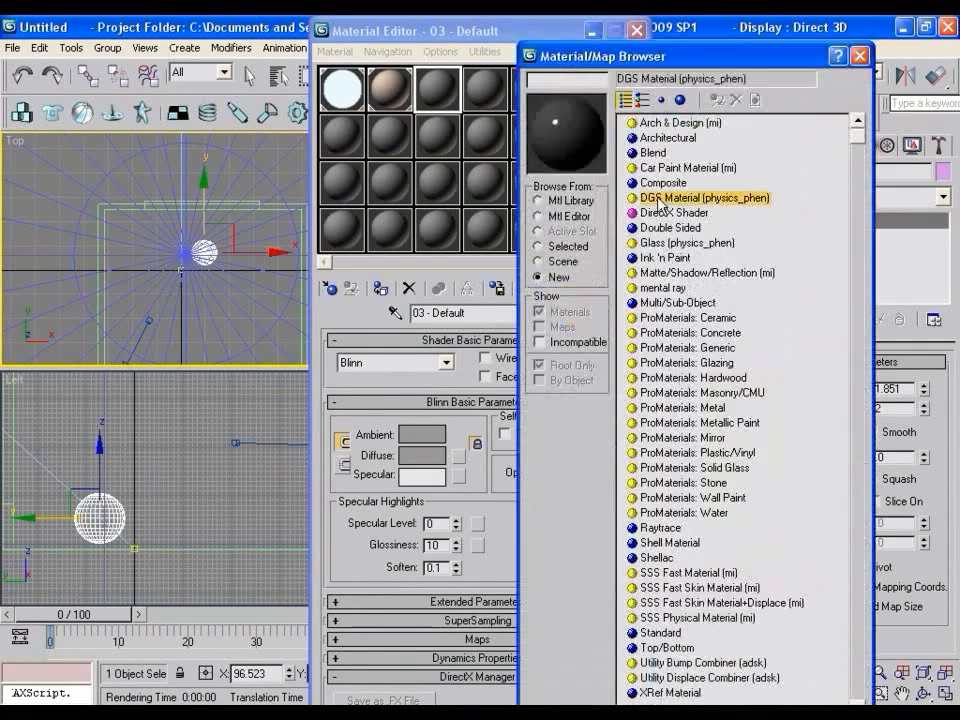
double_click(657, 198)
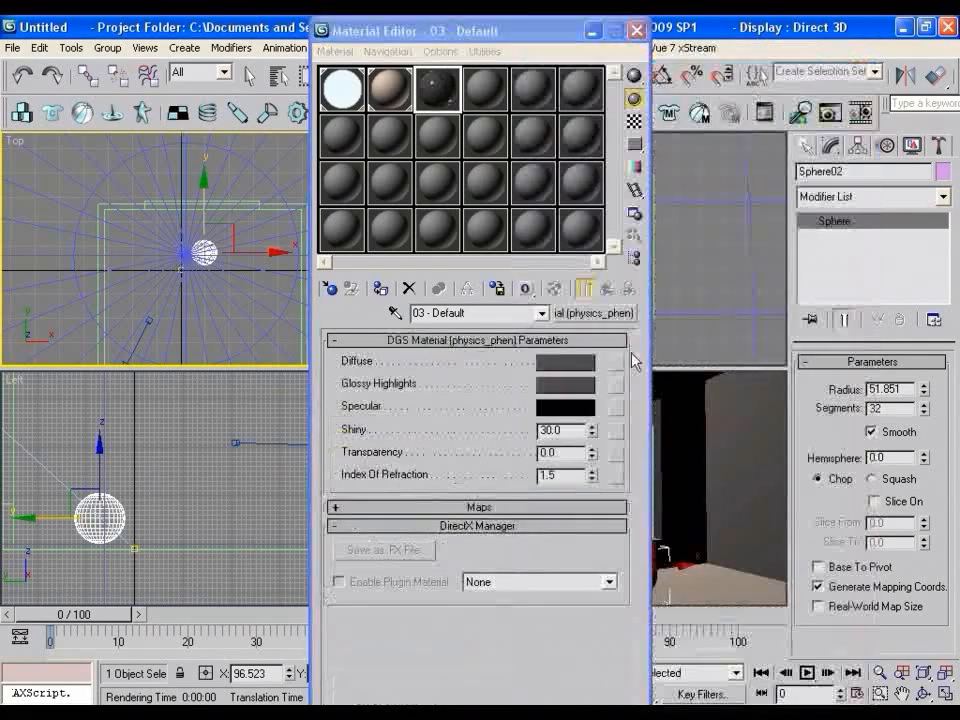
left_click(560, 366)
left_click_drag(381, 168, 378, 136)
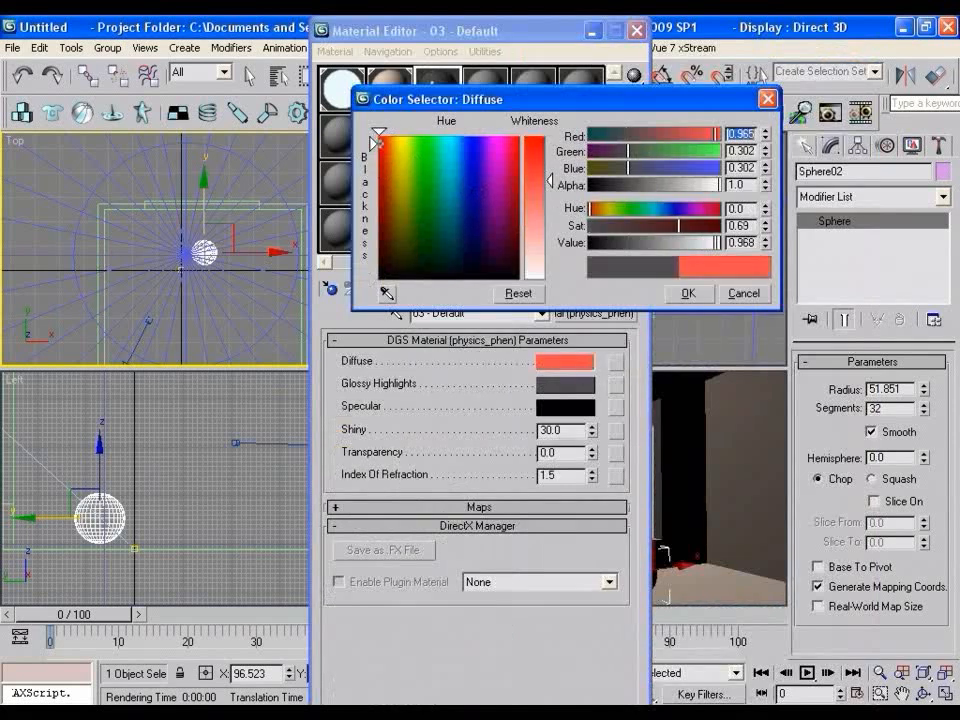
left_click(689, 294)
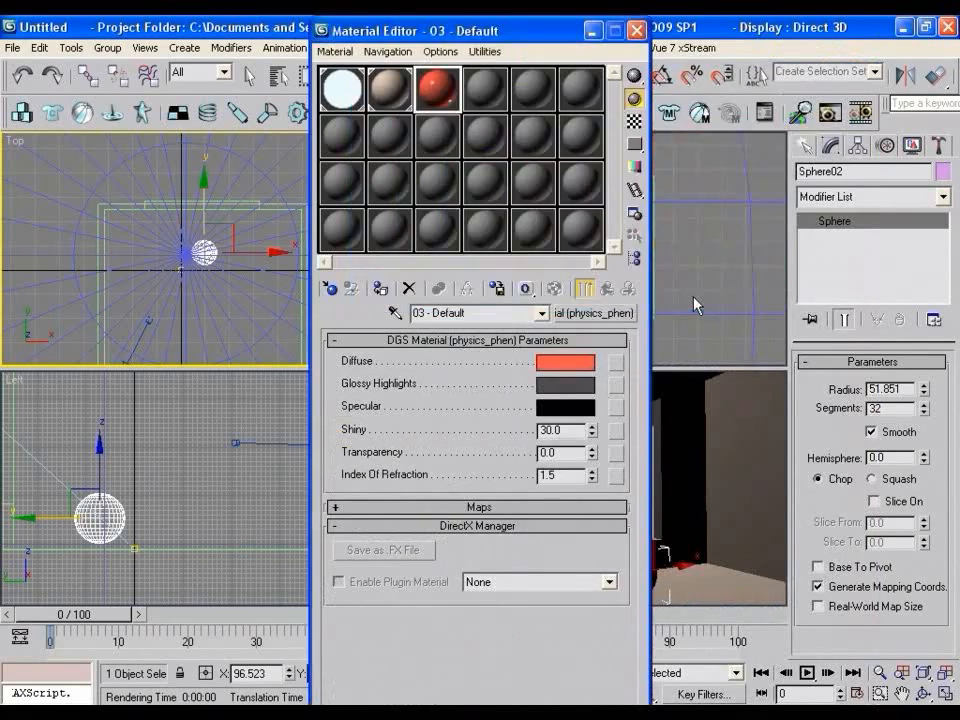
Assign the red DGS material to the small sphere and test render the camera view.
left_click(380, 288)
key("shift+q")
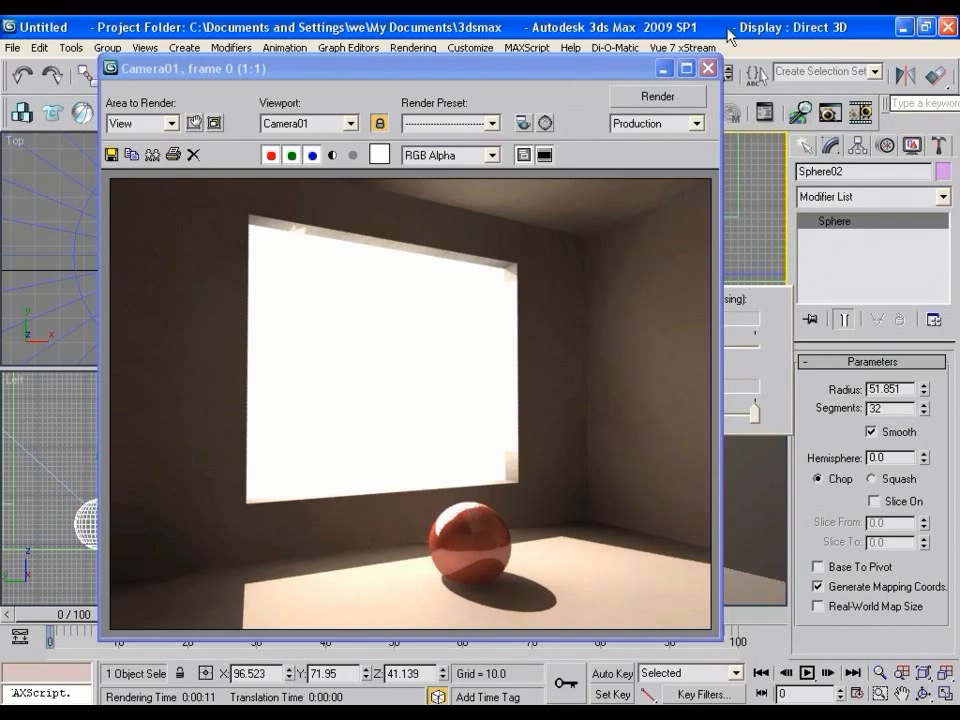
left_click(709, 68)
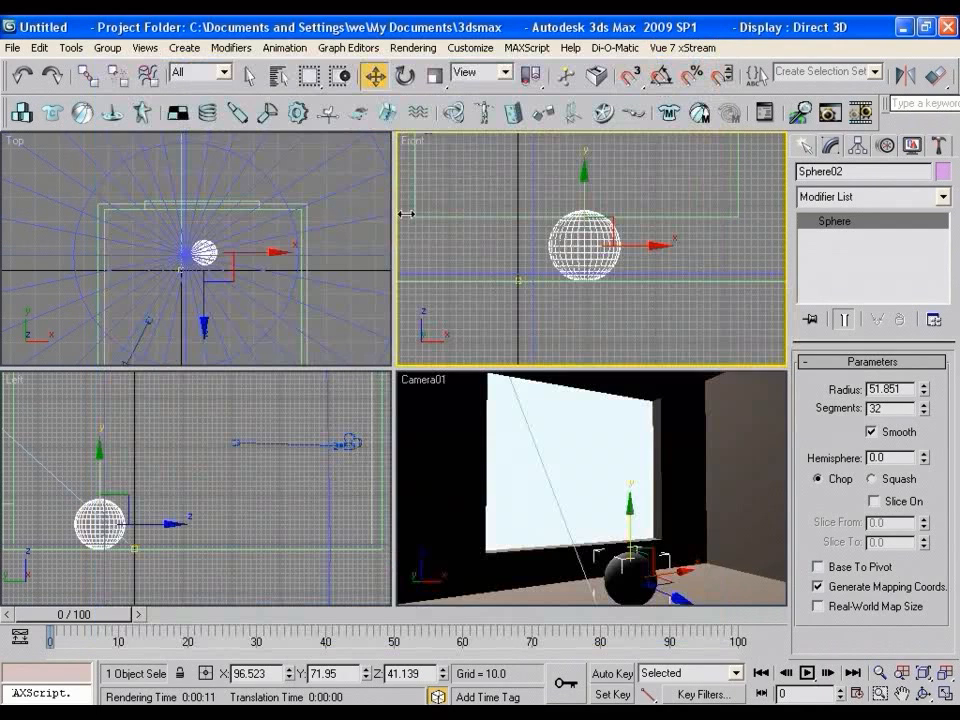
Examine which output camera shaders are available in the mental ray renderer settings, leaving the Output shader unassigned.
left_click(413, 47)
left_click(429, 79)
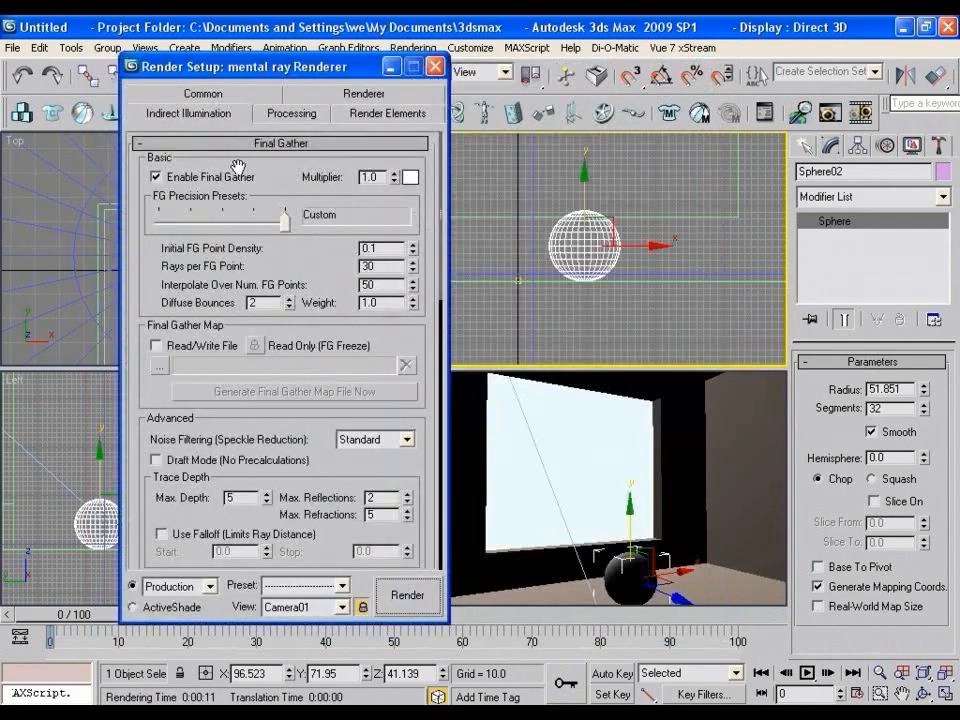
left_click(386, 101)
scroll(180, 331, "down", 2)
scroll(177, 329, "down", 10)
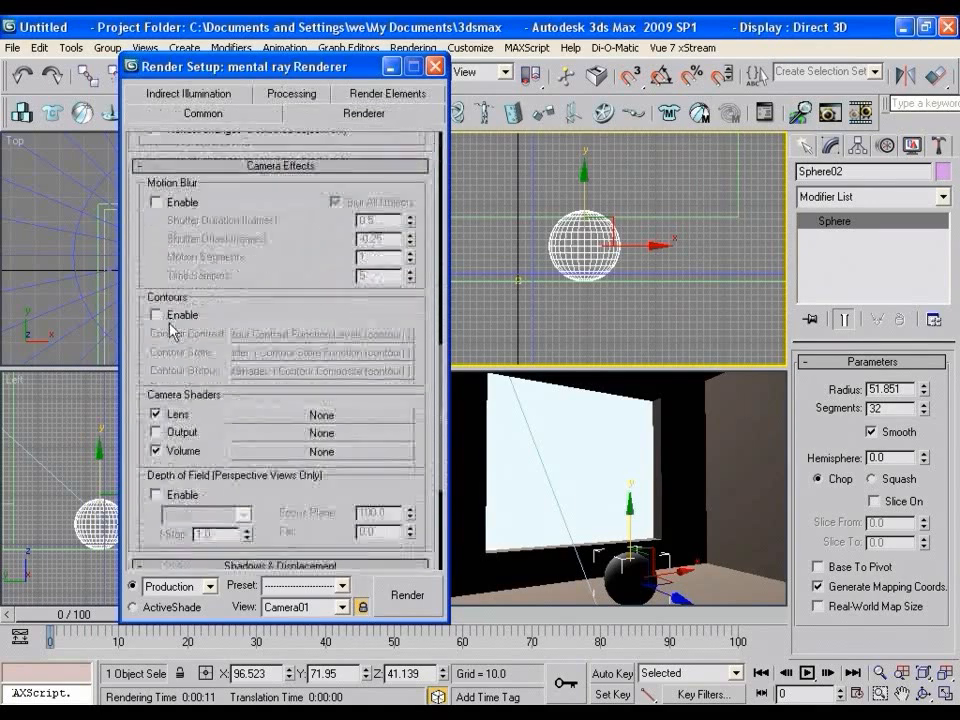
scroll(160, 328, "down", 3)
scroll(150, 332, "up", 1)
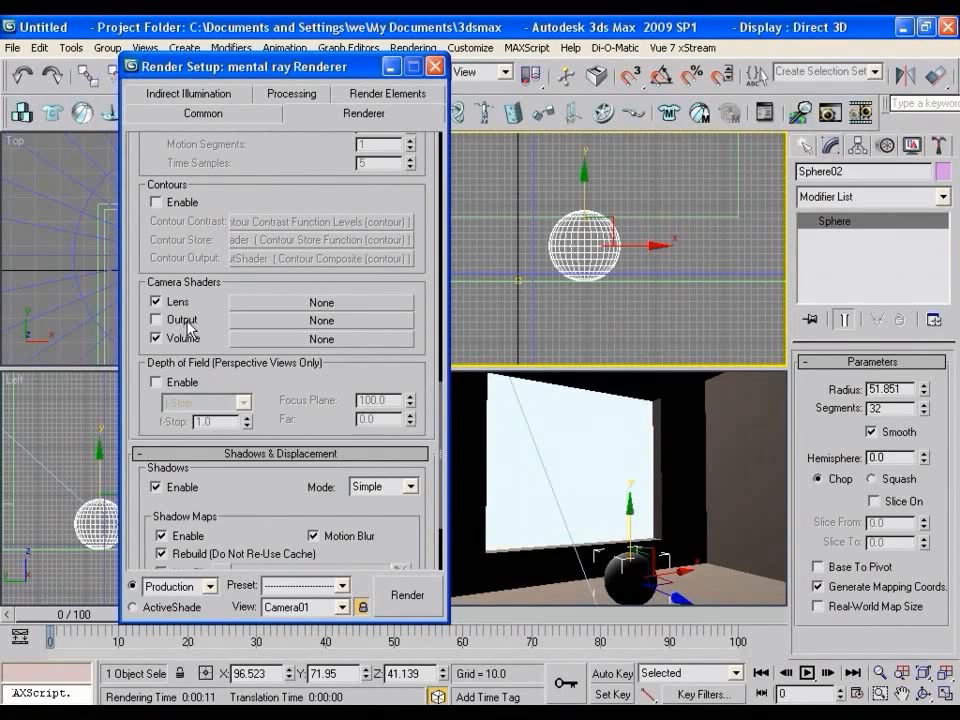
left_click(305, 320)
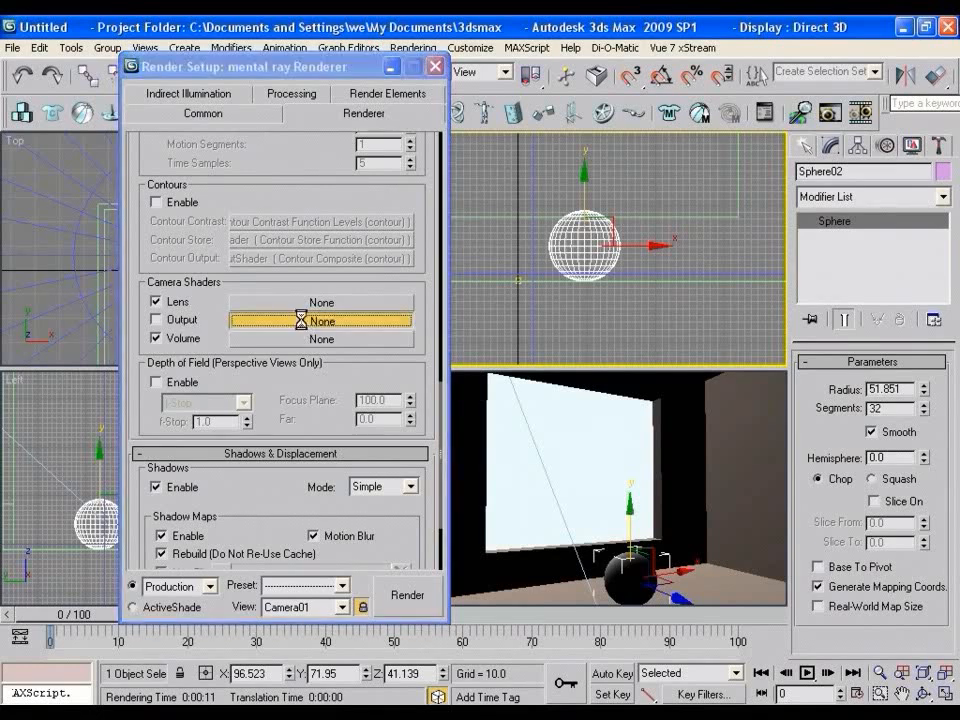
left_click_drag(760, 56, 716, 56)
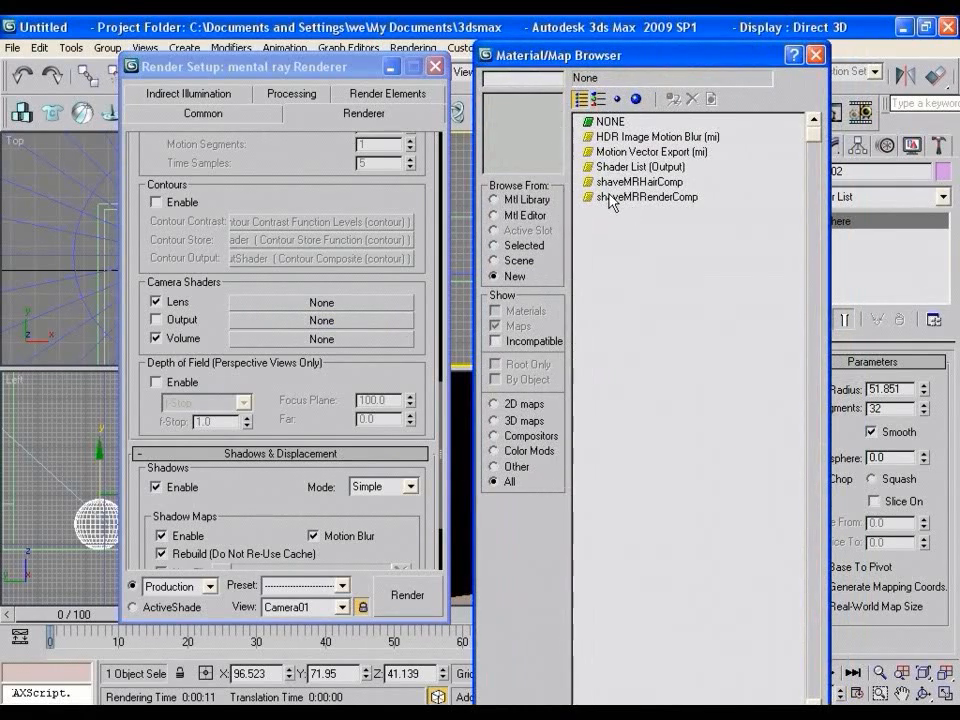
left_click_drag(674, 62, 660, 56)
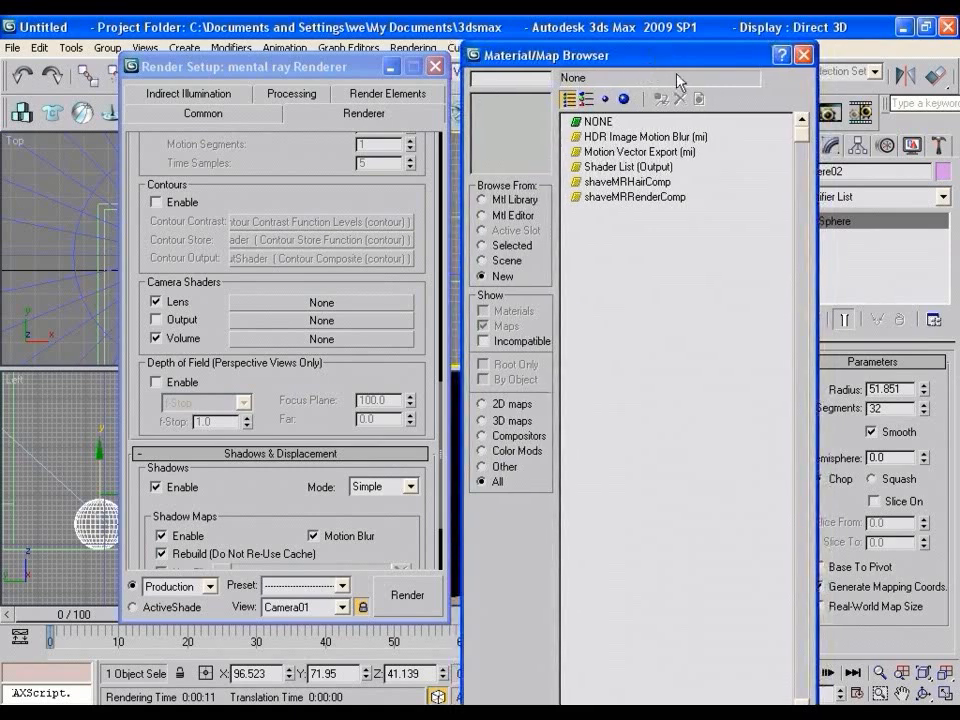
left_click(801, 60)
left_click(305, 320)
left_click(803, 56)
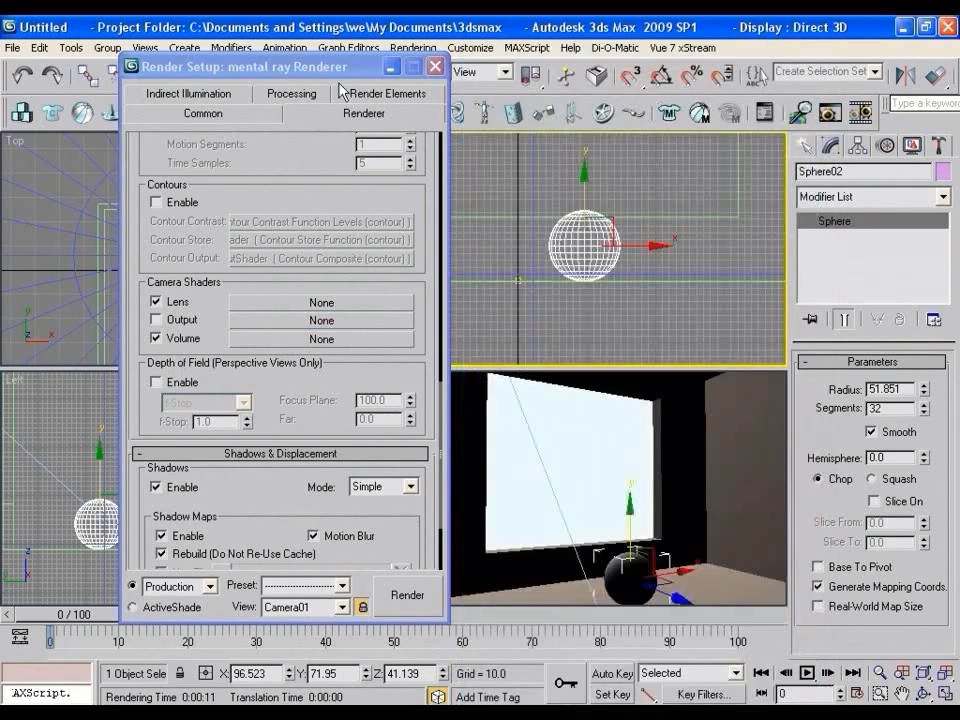
left_click(435, 66)
Save the scene as Room Interior and exit 3ds Max.
left_click(15, 48)
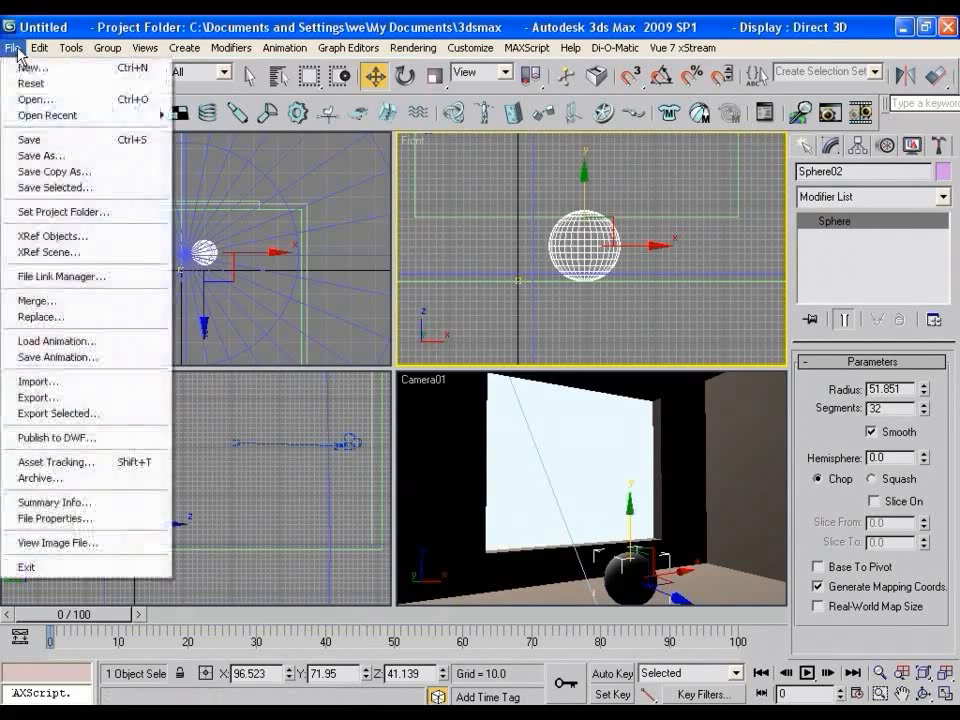
left_click(68, 139)
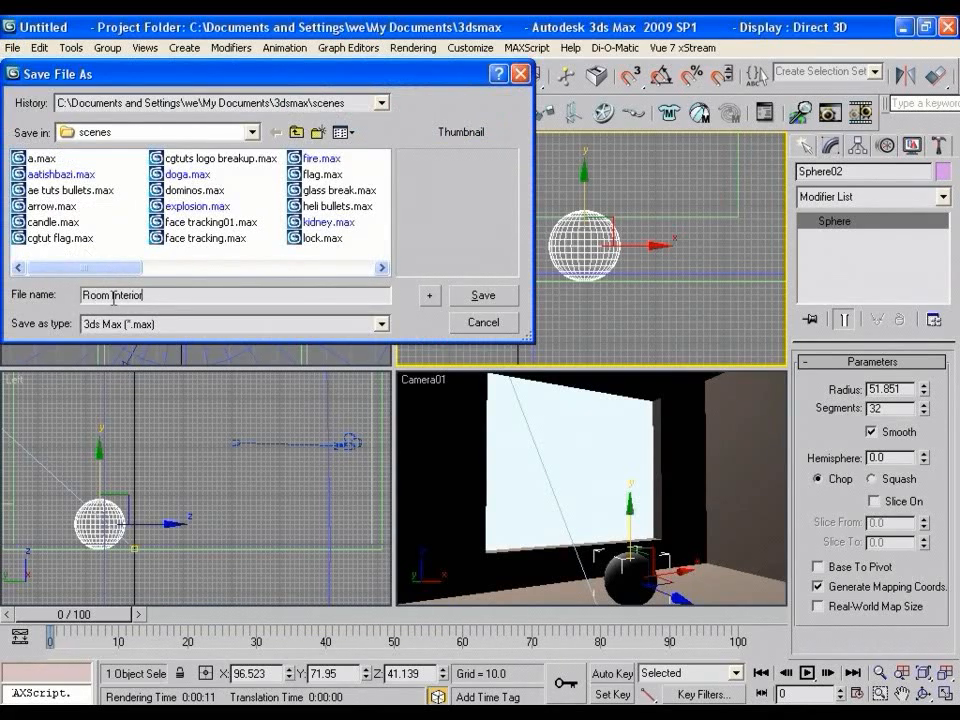
left_click(458, 295)
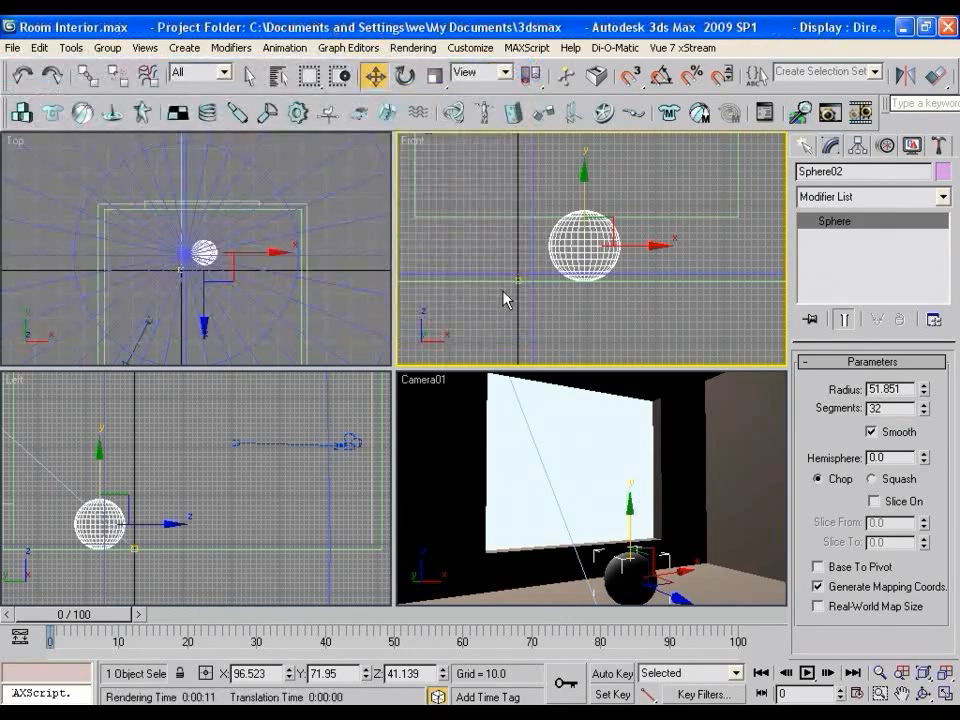
left_click(12, 47)
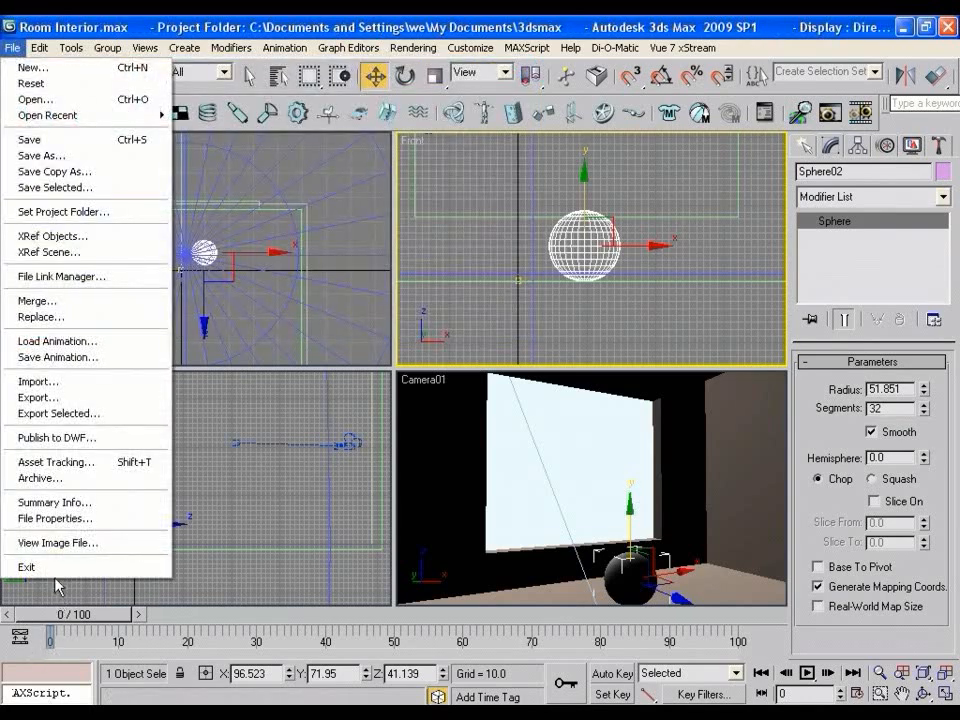
left_click(62, 568)
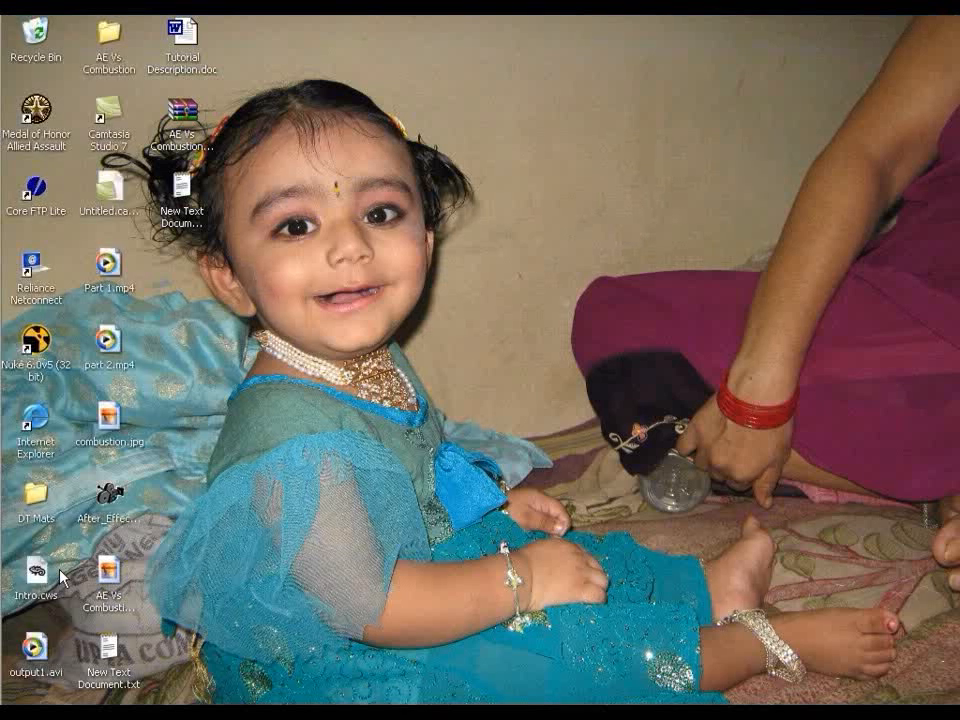
Switch to Windows Explorer and open the folder C:\Program Files\Autodesk\3ds Max 2009\mentalray.
key("super")
left_click(311, 386)
left_click(375, 227)
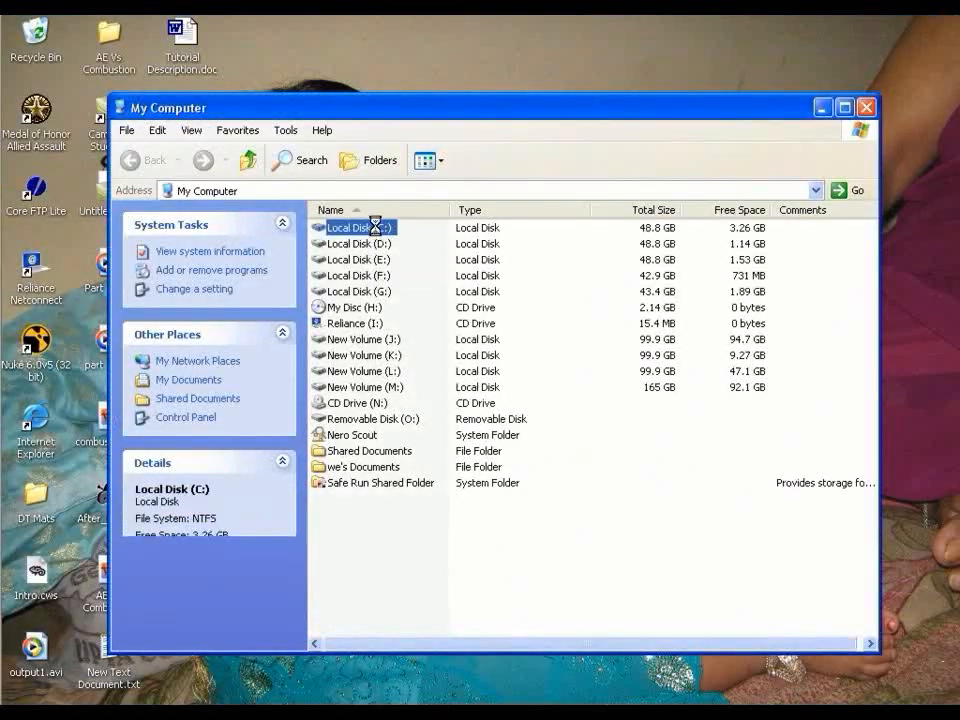
double_click(375, 227)
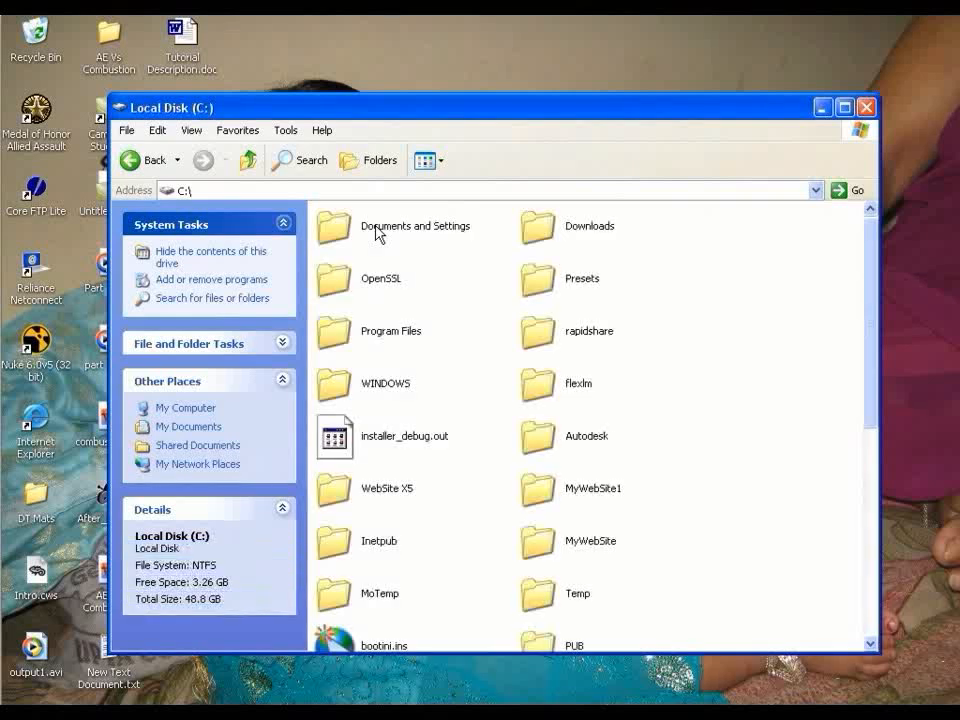
double_click(390, 335)
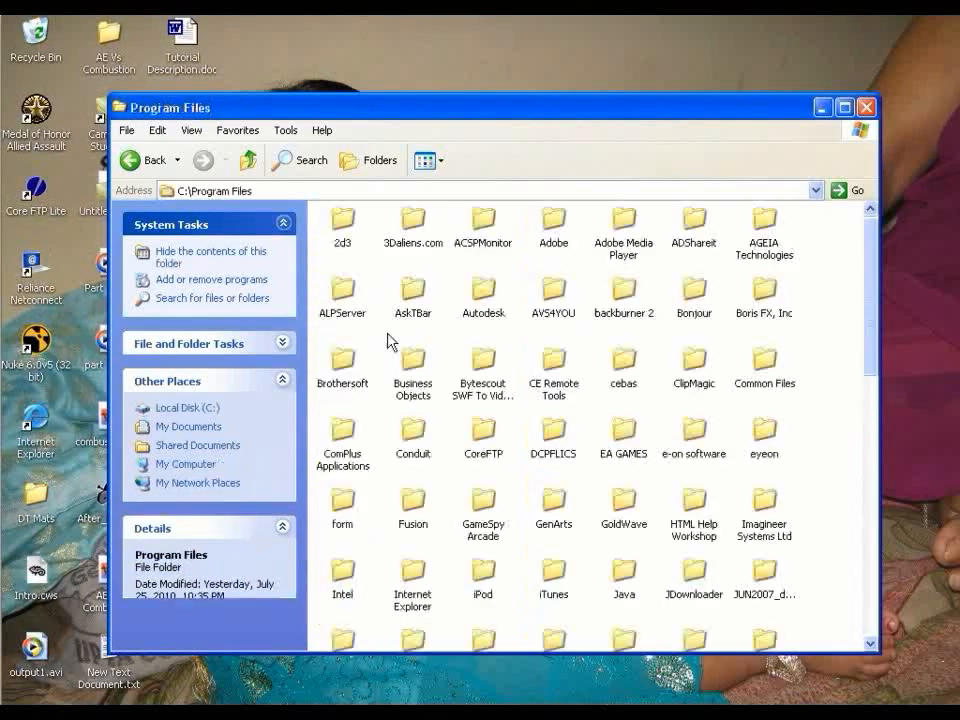
double_click(478, 313)
double_click(561, 228)
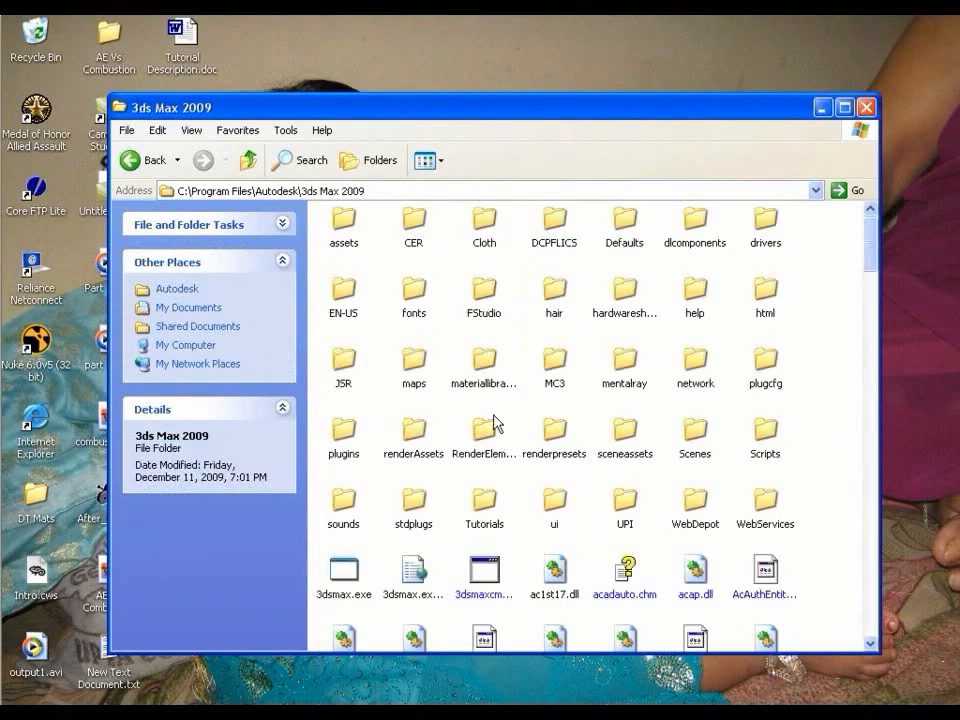
double_click(626, 372)
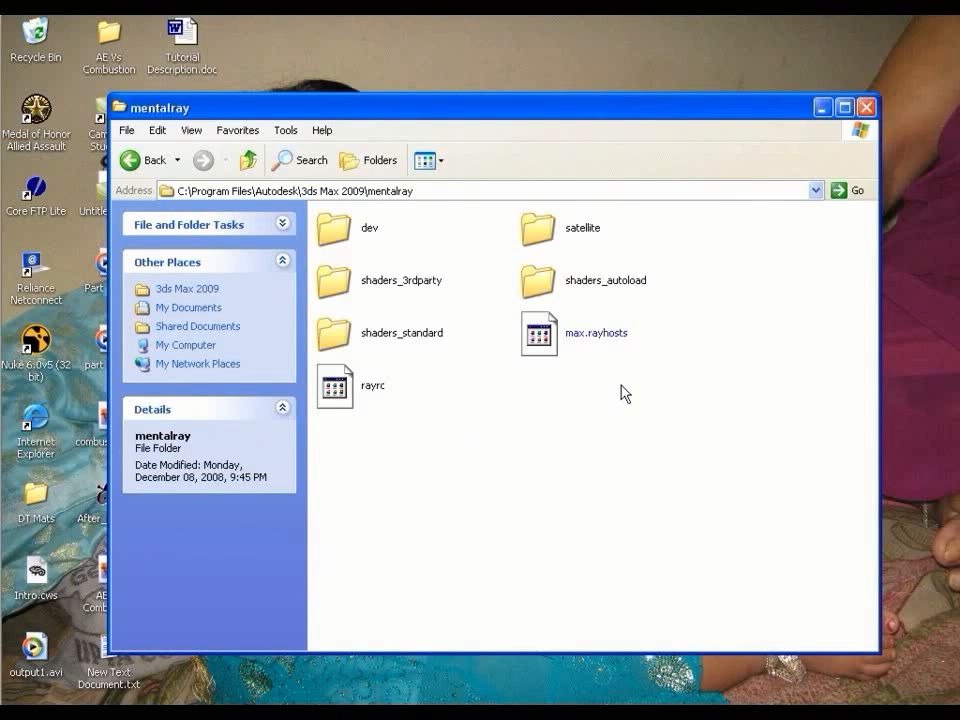
Open the file lume.mi from the shaders_standard\include folder in Notepad by selecting the program from a list.
double_click(366, 336)
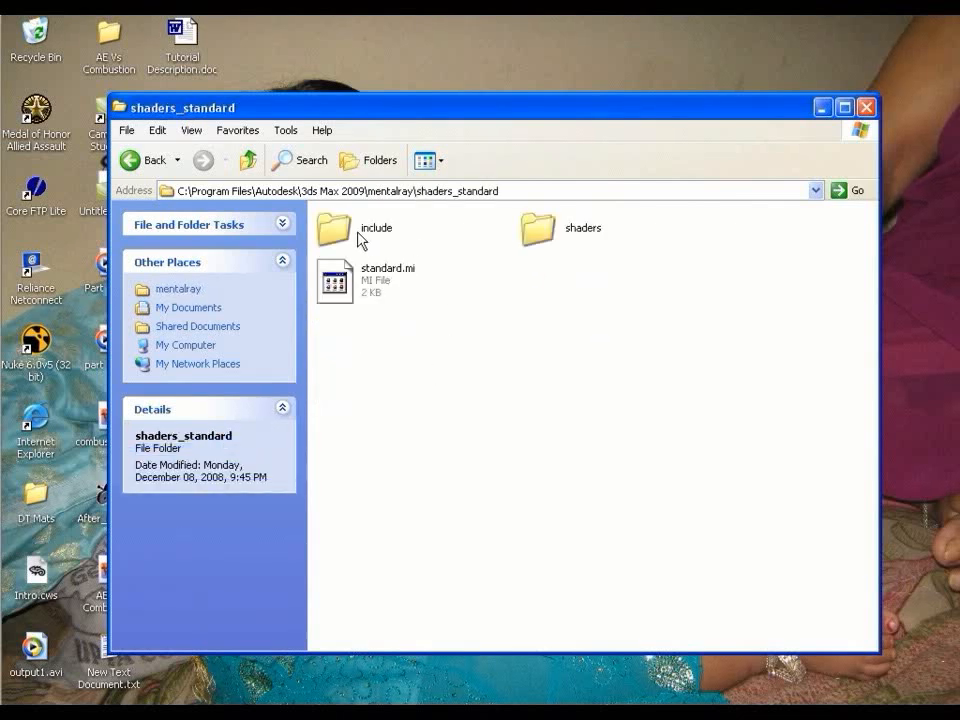
double_click(362, 238)
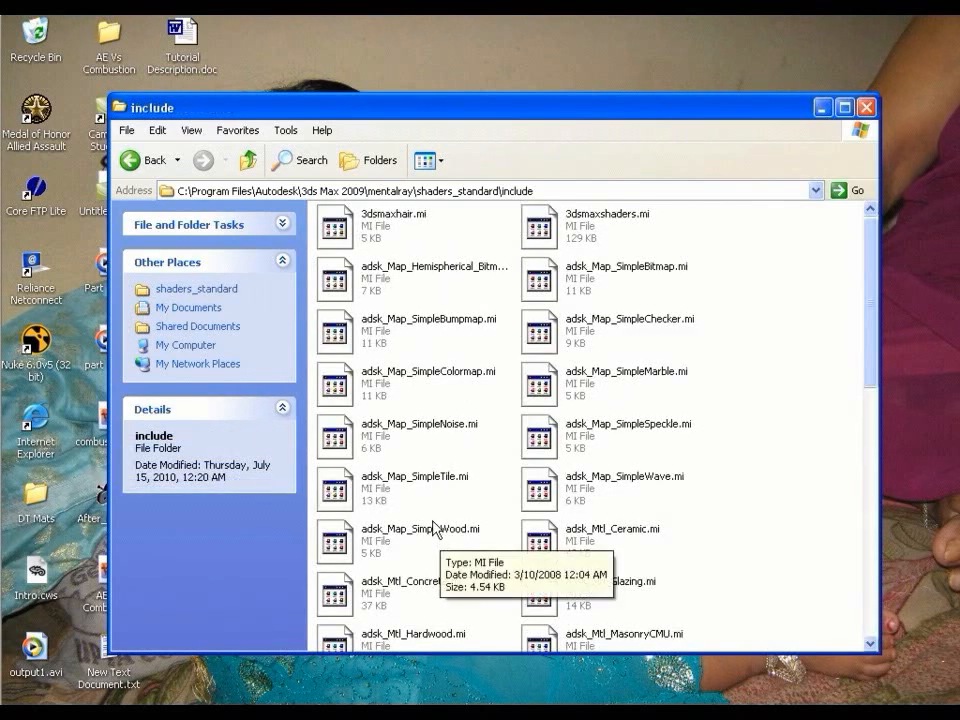
key("l")
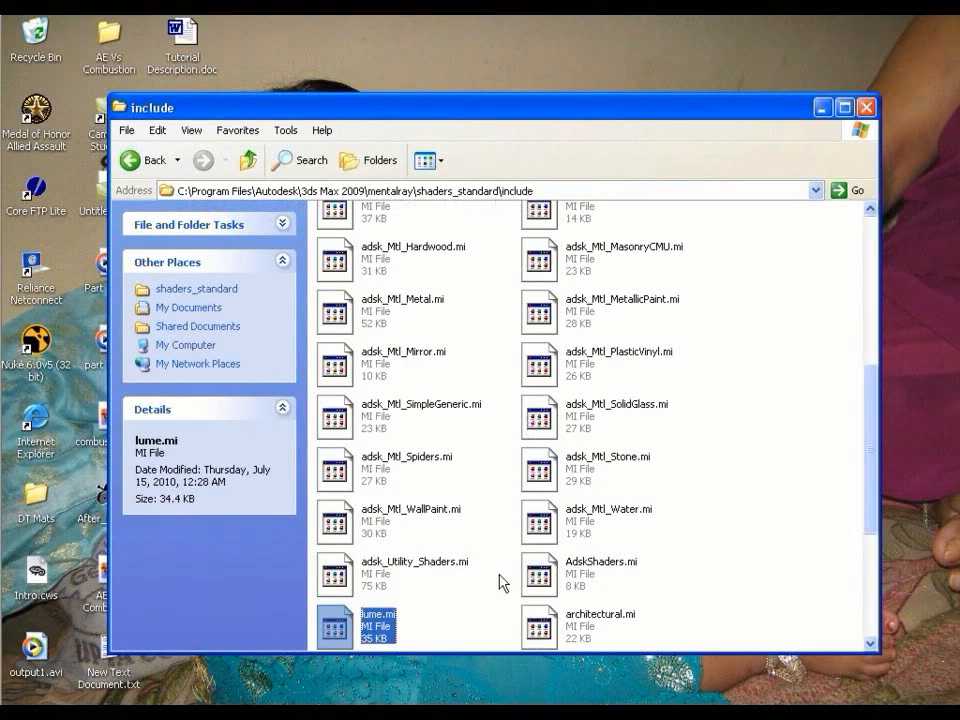
right_click(382, 622)
left_click(522, 389)
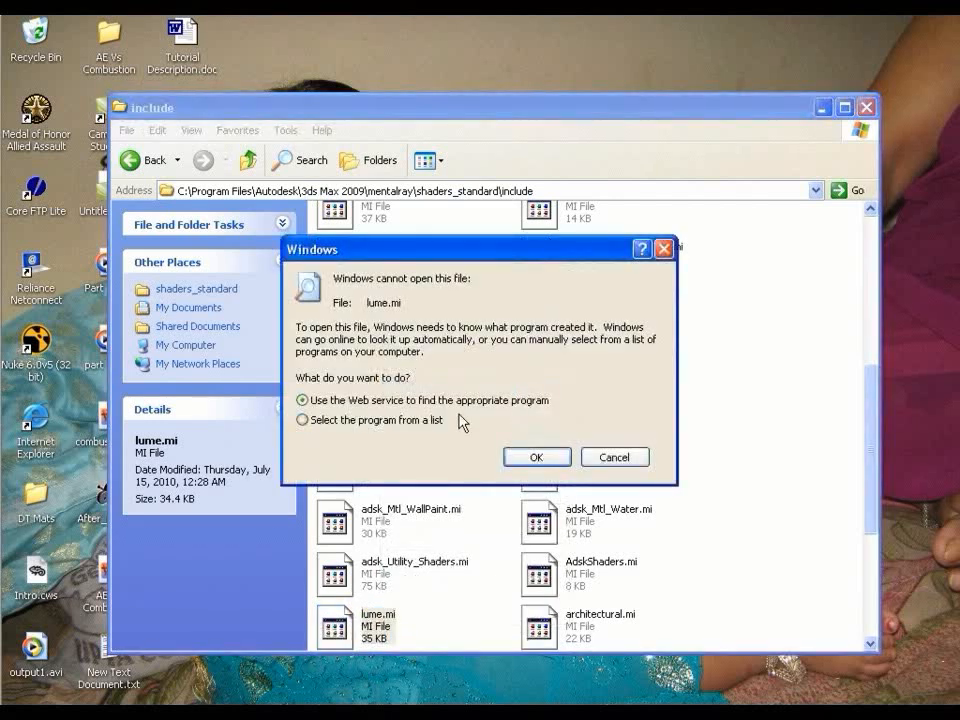
left_click(396, 420)
left_click(538, 457)
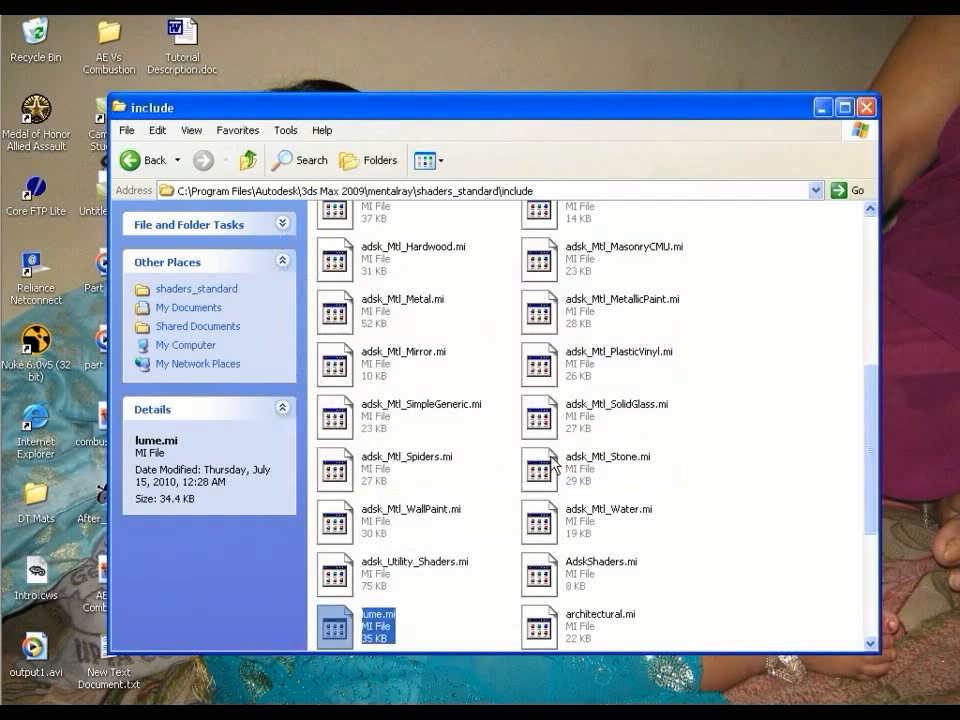
Delete the "hidden" line from the gui_Glare block of lume.mi, then save and close the file.
scroll(296, 377, "down", 3)
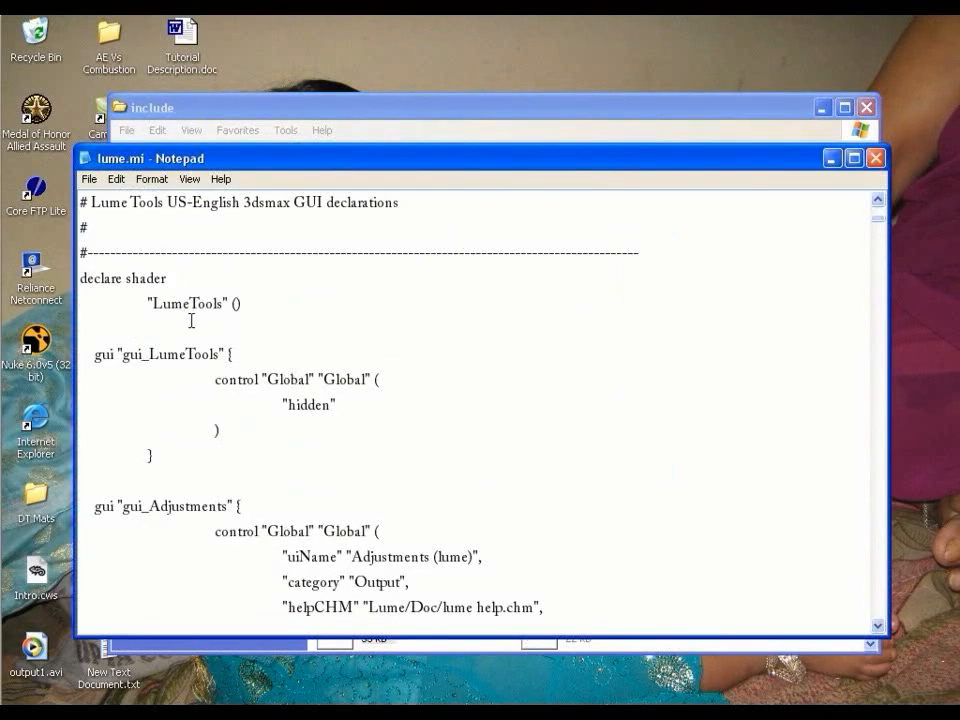
scroll(216, 395, "down", 3)
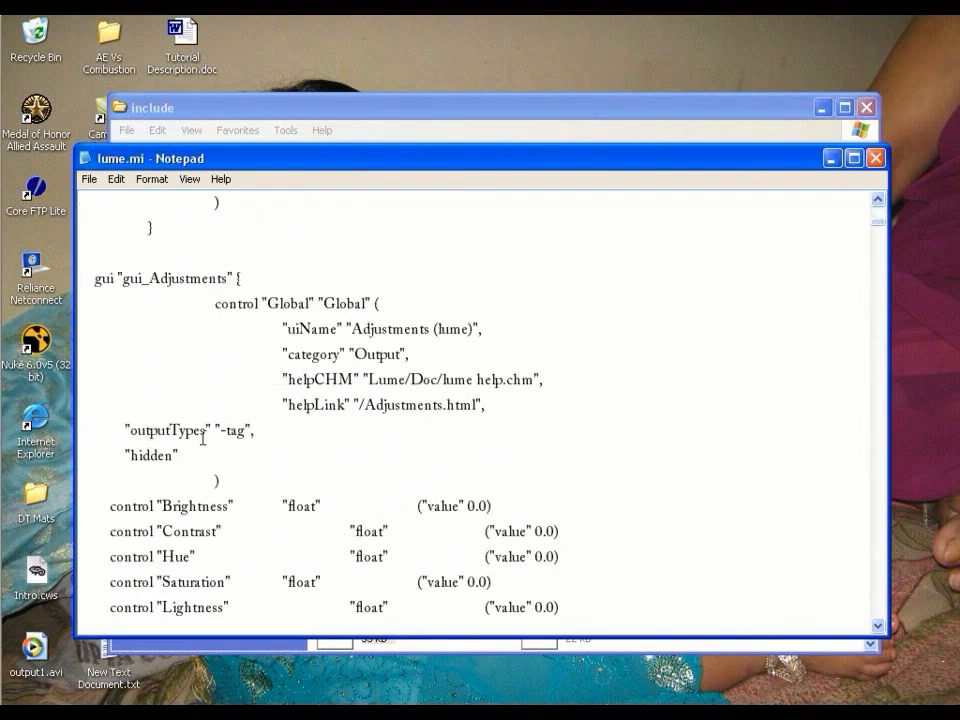
scroll(283, 427, "down", 6)
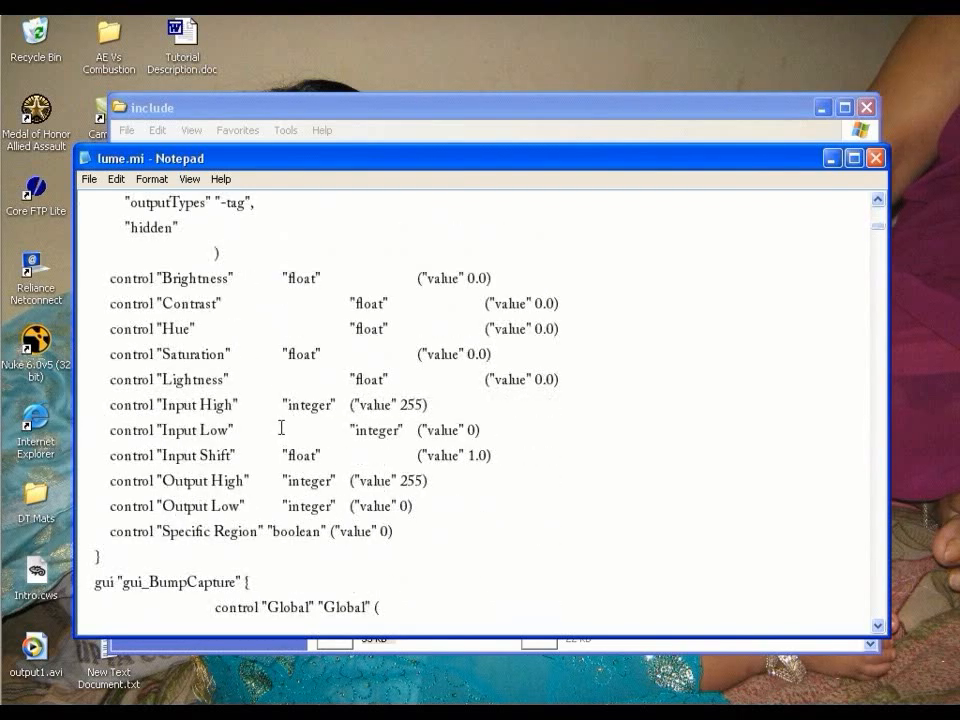
scroll(281, 427, "down", 4)
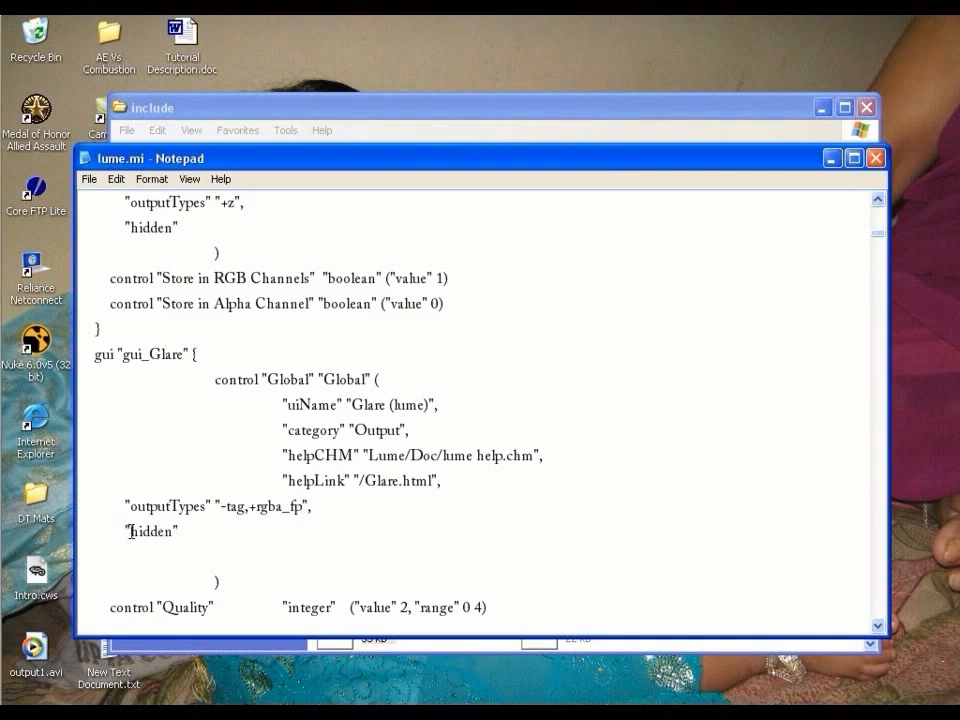
left_click_drag(191, 533, 123, 531)
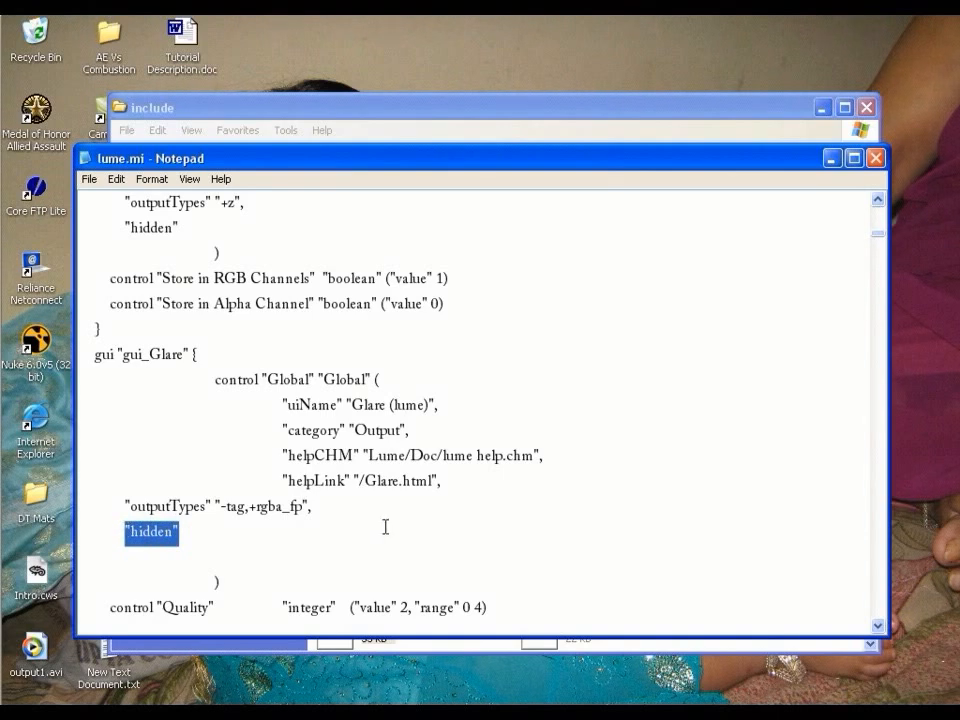
key("Delete")
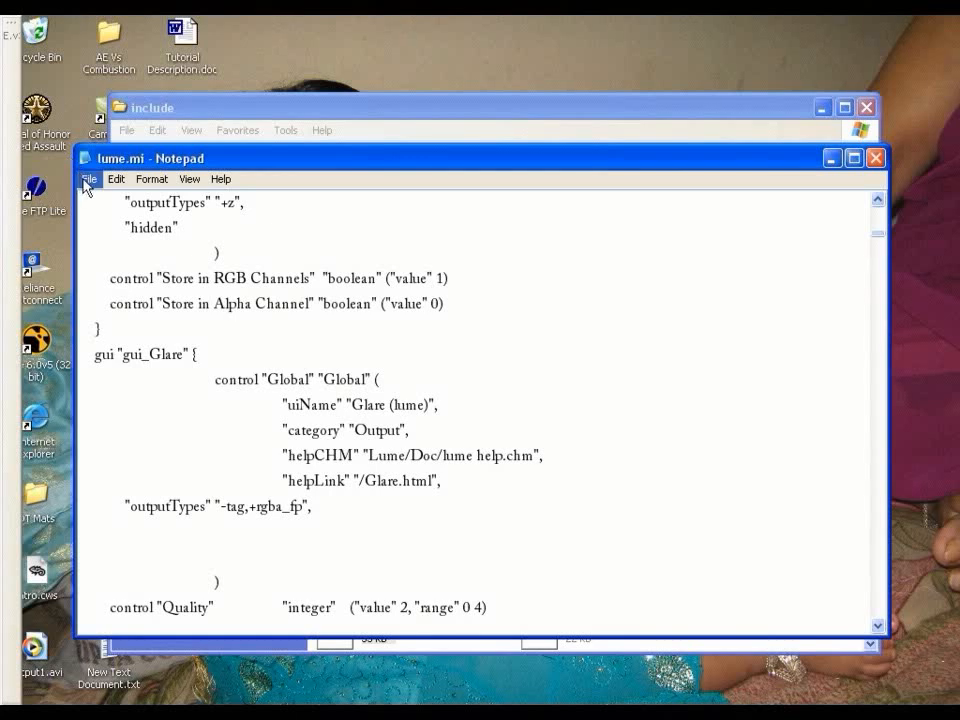
left_click(88, 179)
left_click(113, 234)
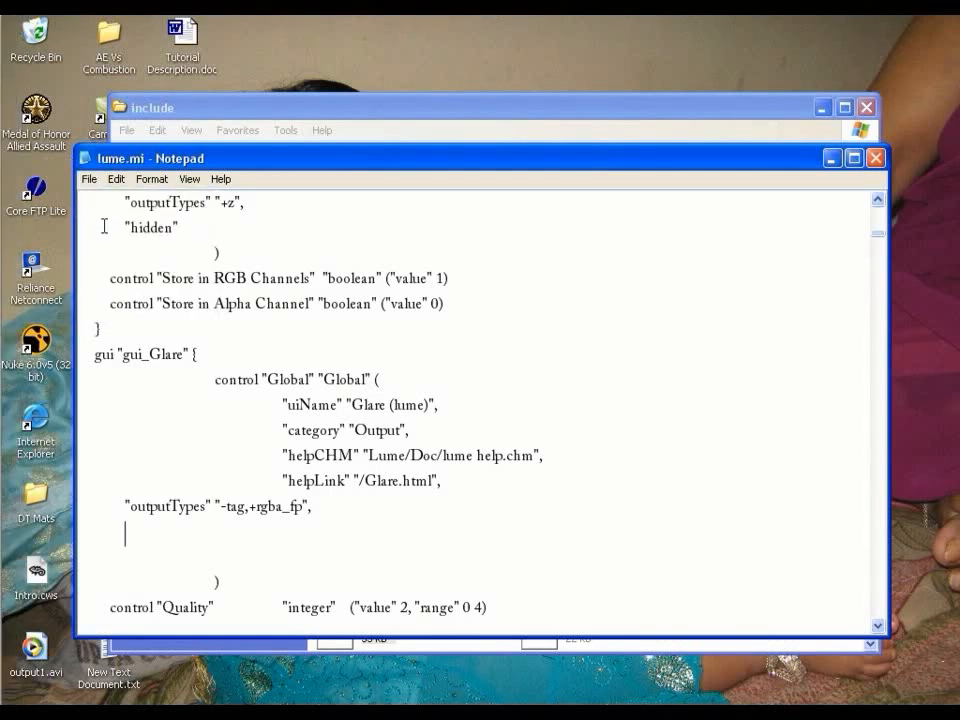
left_click(875, 158)
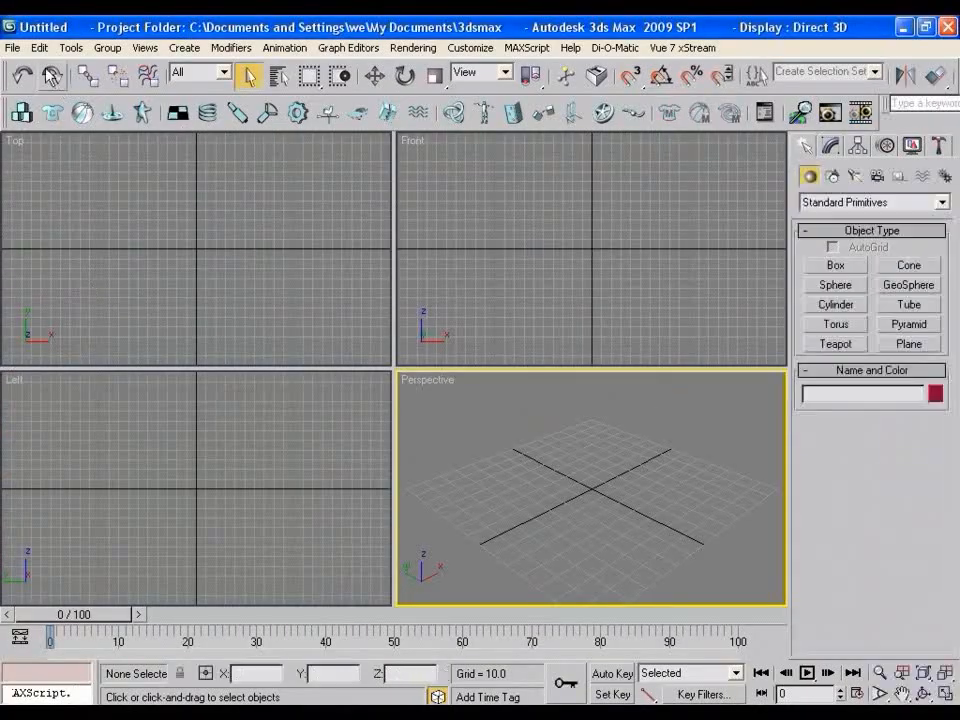
Switch to 3ds Max and reopen the recent scene Room Interior.max without saving the untitled scene.
left_click(12, 48)
mouse_move(100, 115)
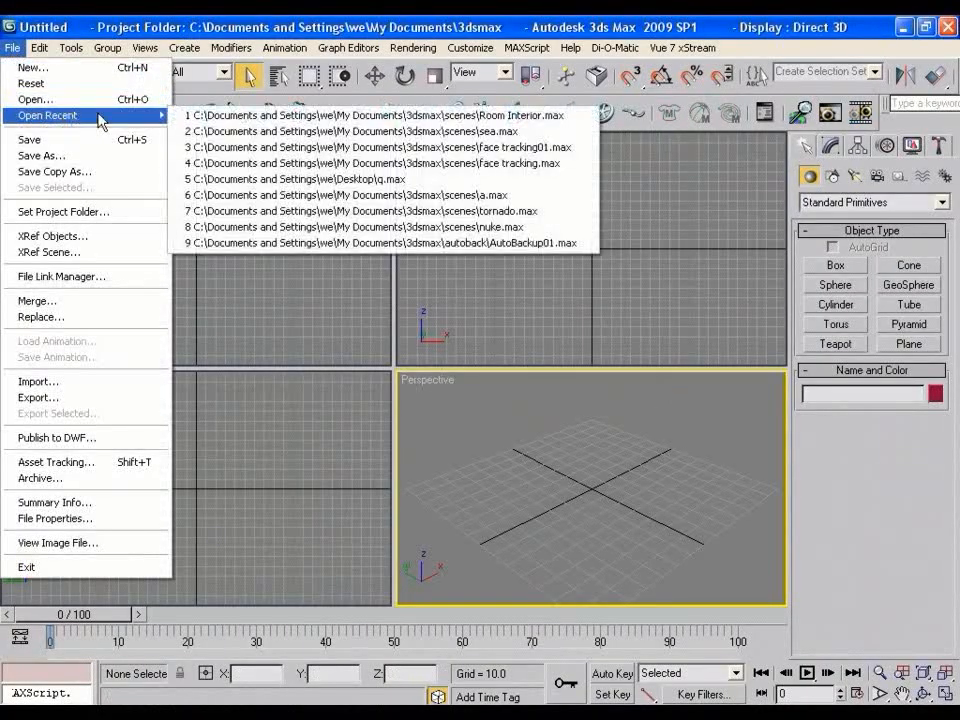
left_click(220, 117)
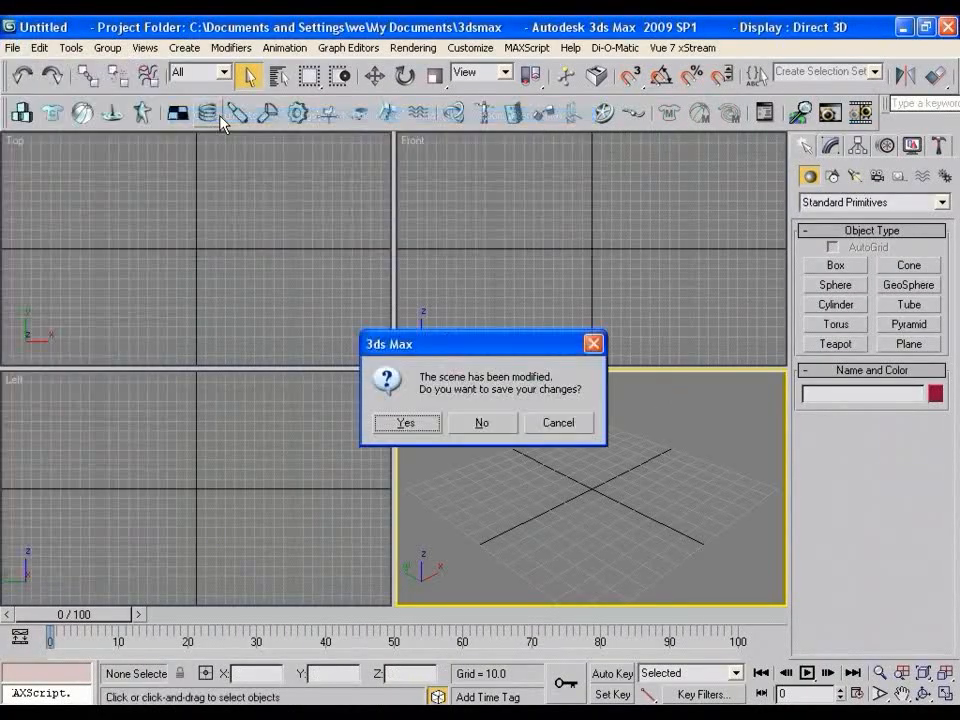
left_click(470, 422)
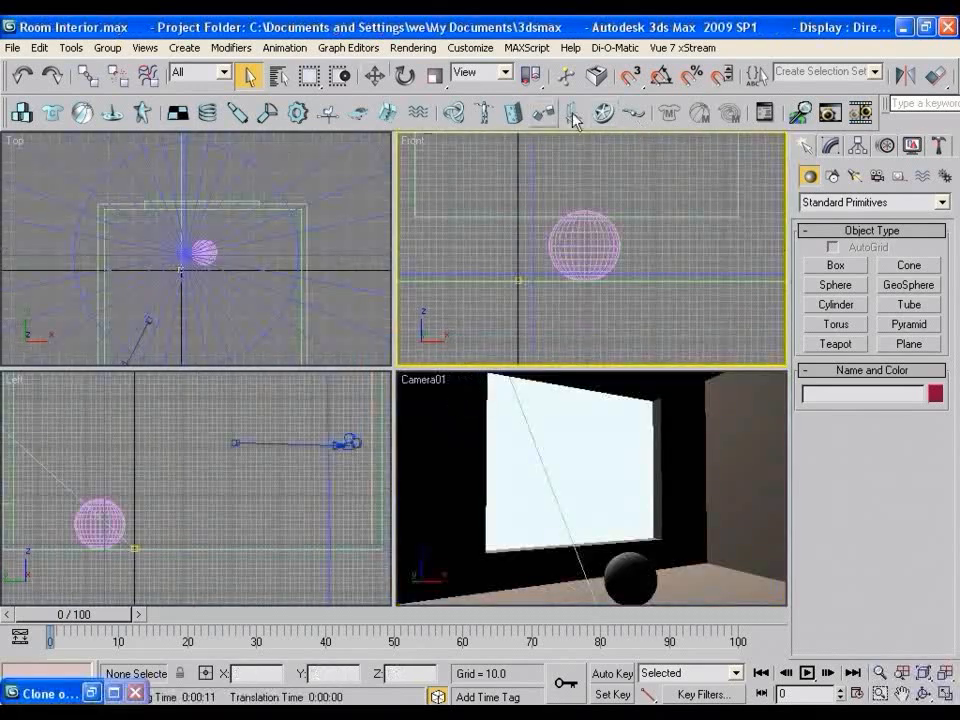
Assign Glare (lume) as the Output camera shader in the mental ray renderer settings.
left_click(402, 49)
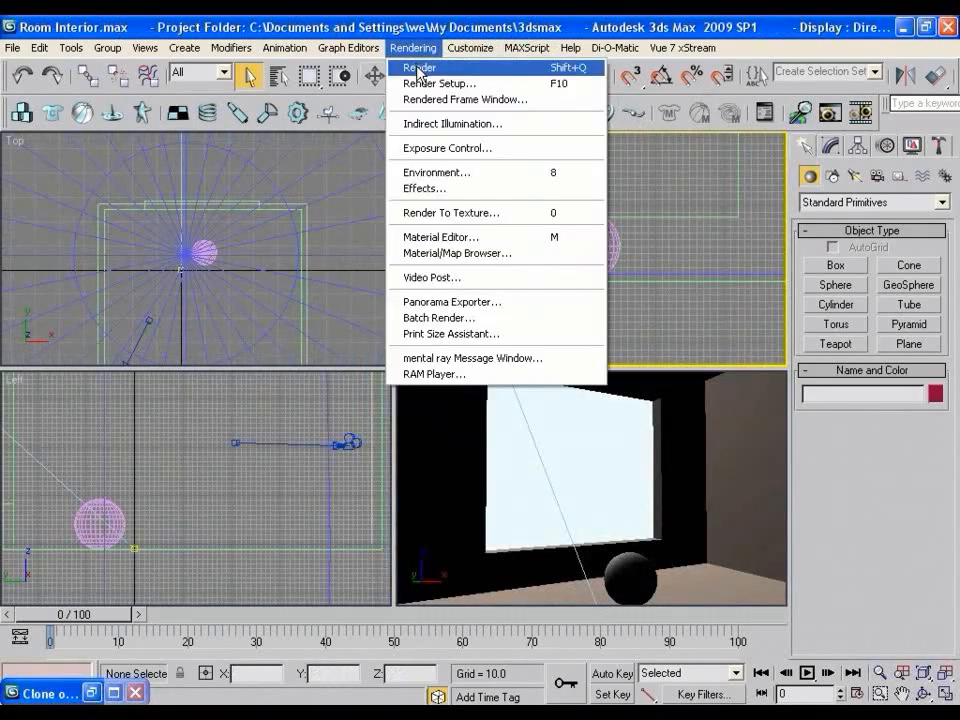
left_click(437, 86)
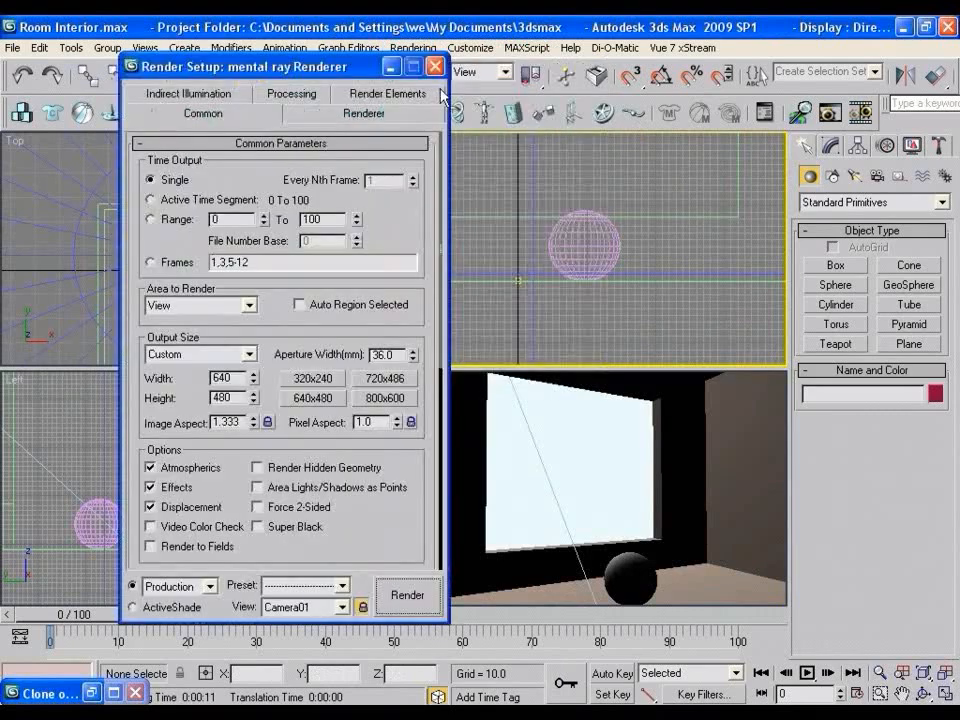
left_click(355, 118)
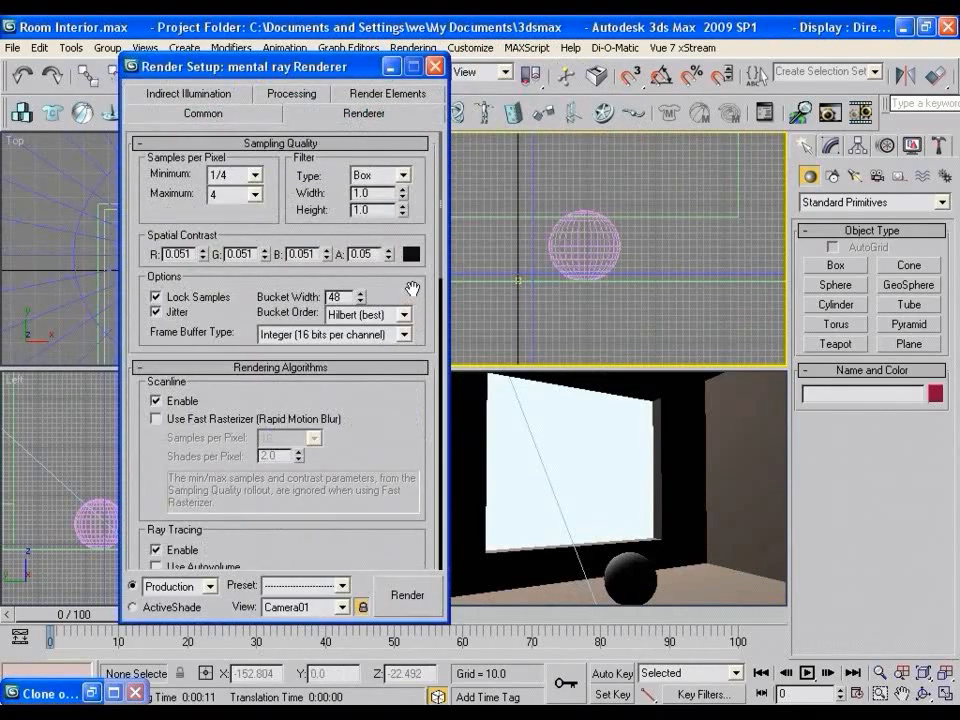
scroll(366, 386, "down", 5)
scroll(366, 386, "down", 6)
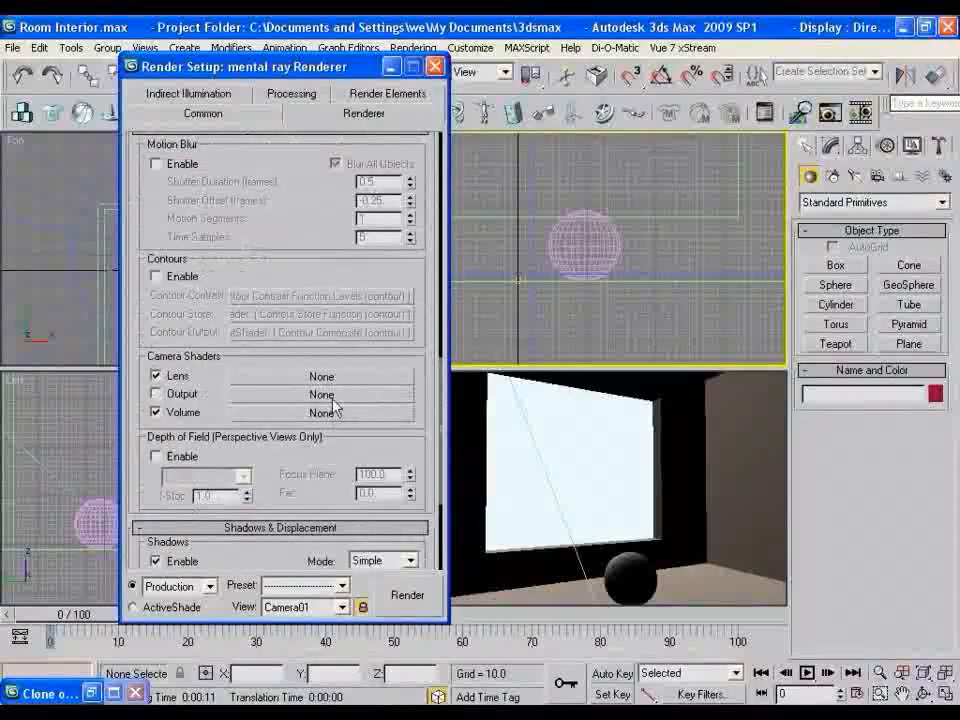
left_click(335, 396)
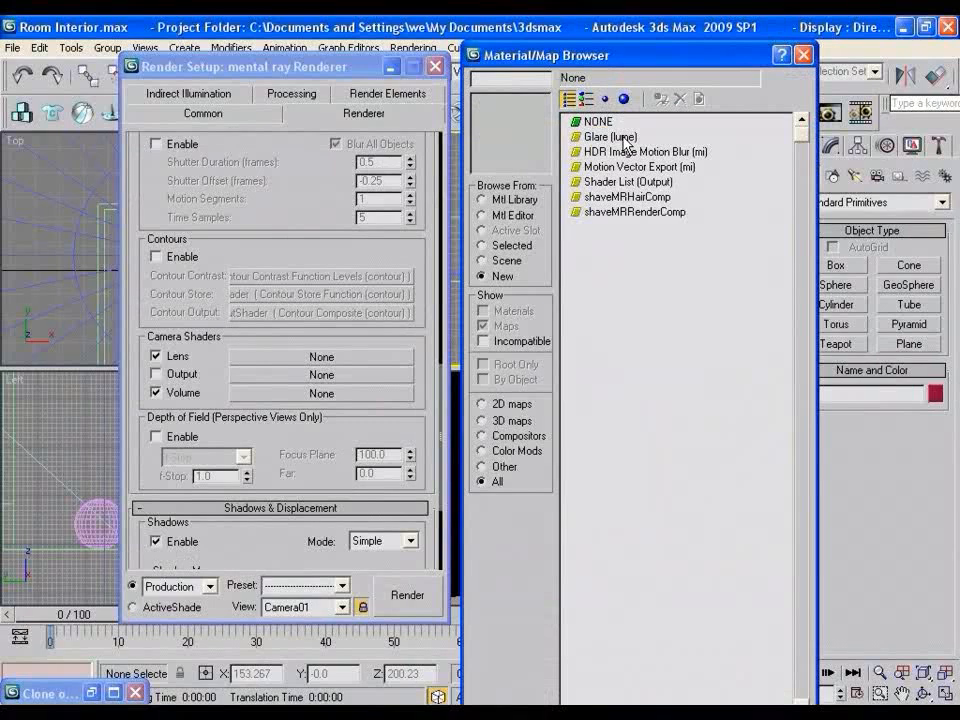
double_click(626, 140)
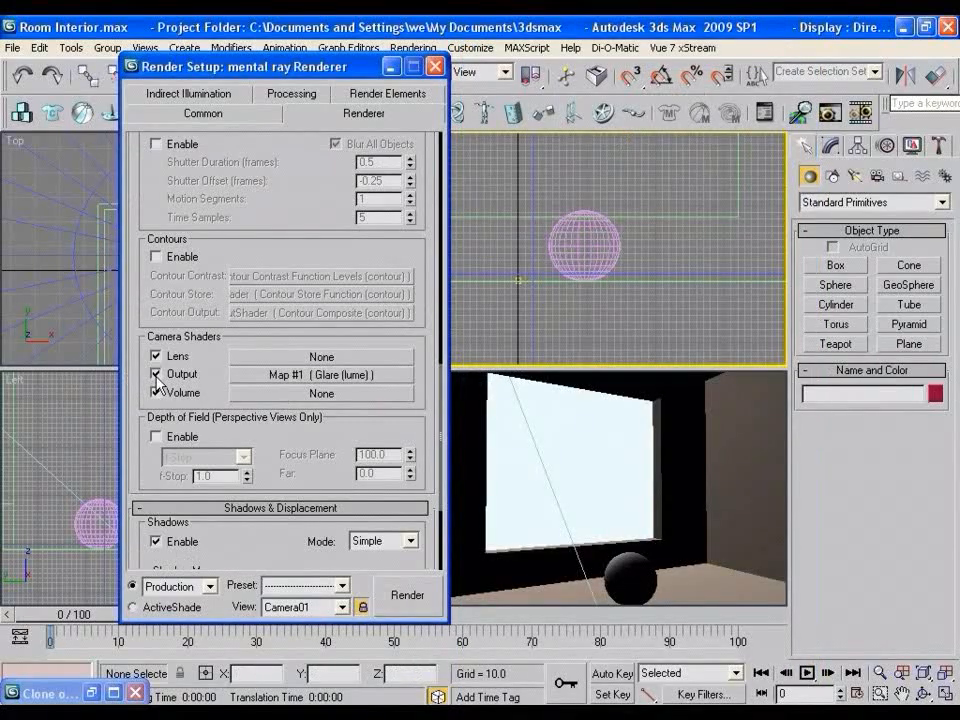
Place the Glare output shader as an instance in the fourth Material Editor sample slot to expose its parameters.
key("m")
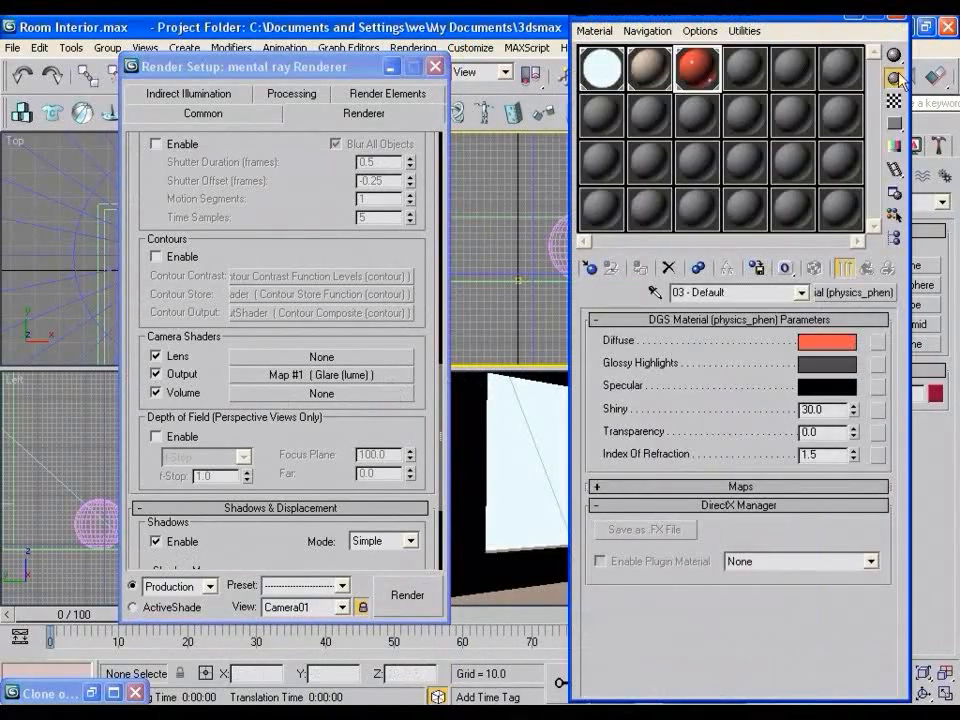
left_click(750, 74)
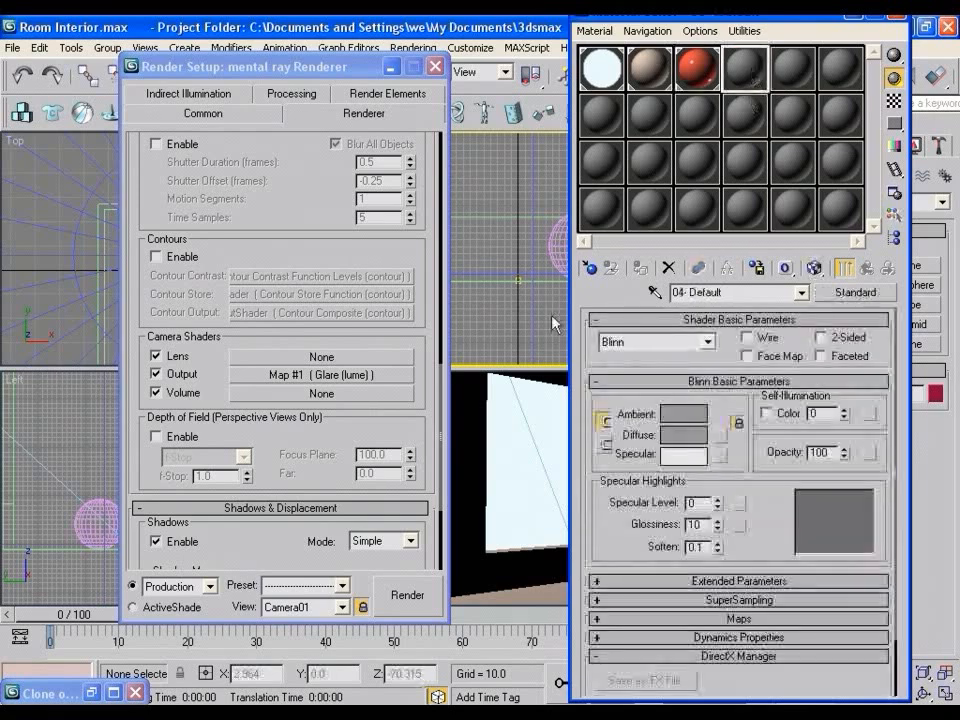
left_click_drag(320, 378, 750, 71)
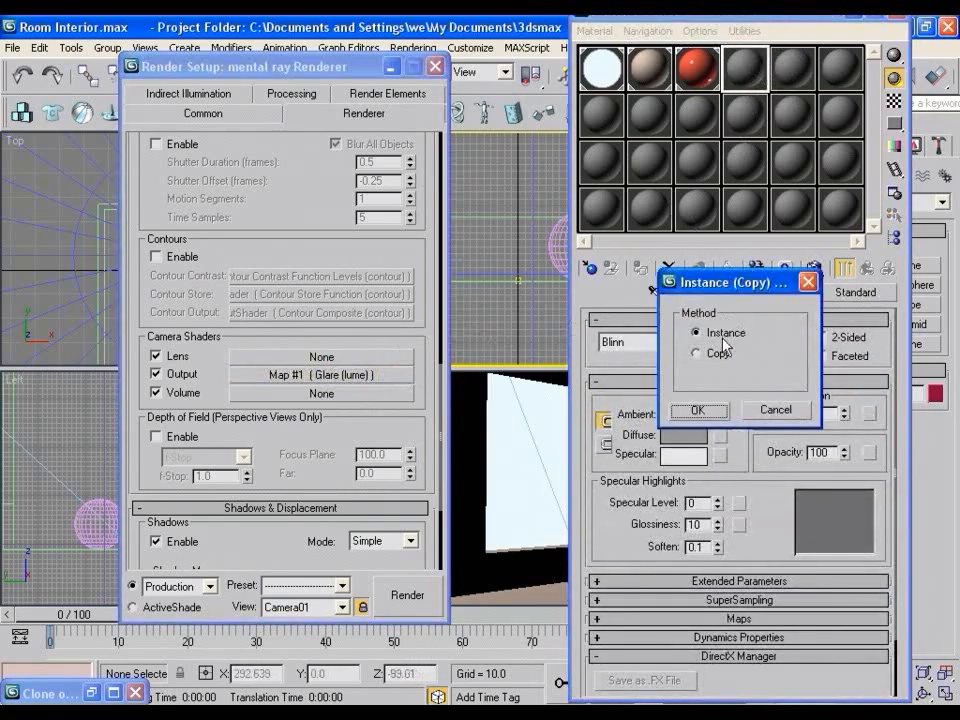
left_click(699, 410)
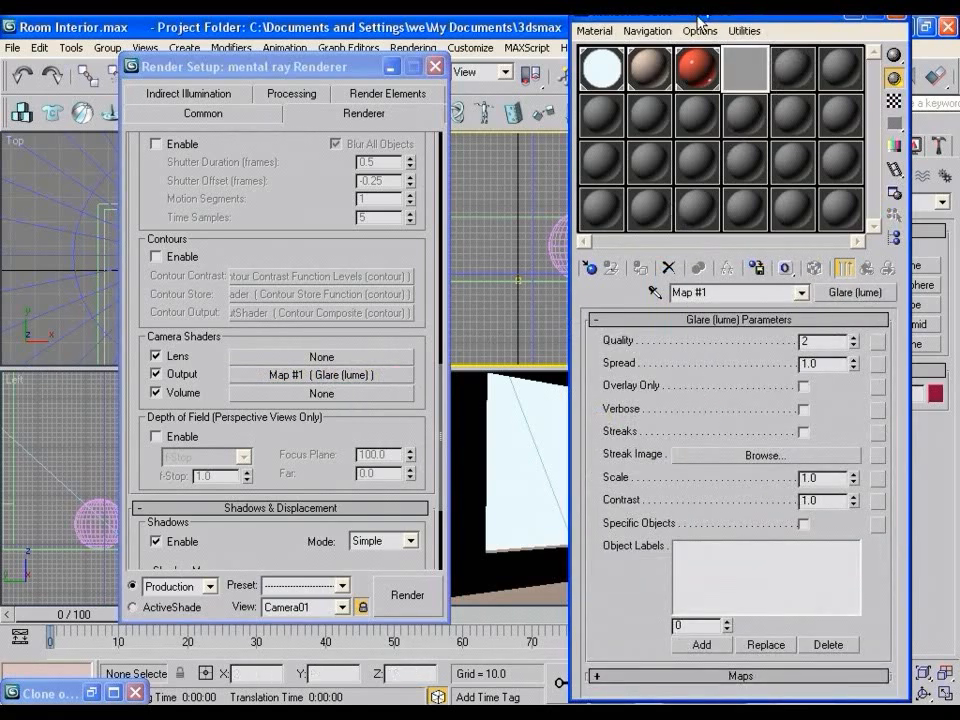
left_click_drag(600, 16, 496, 16)
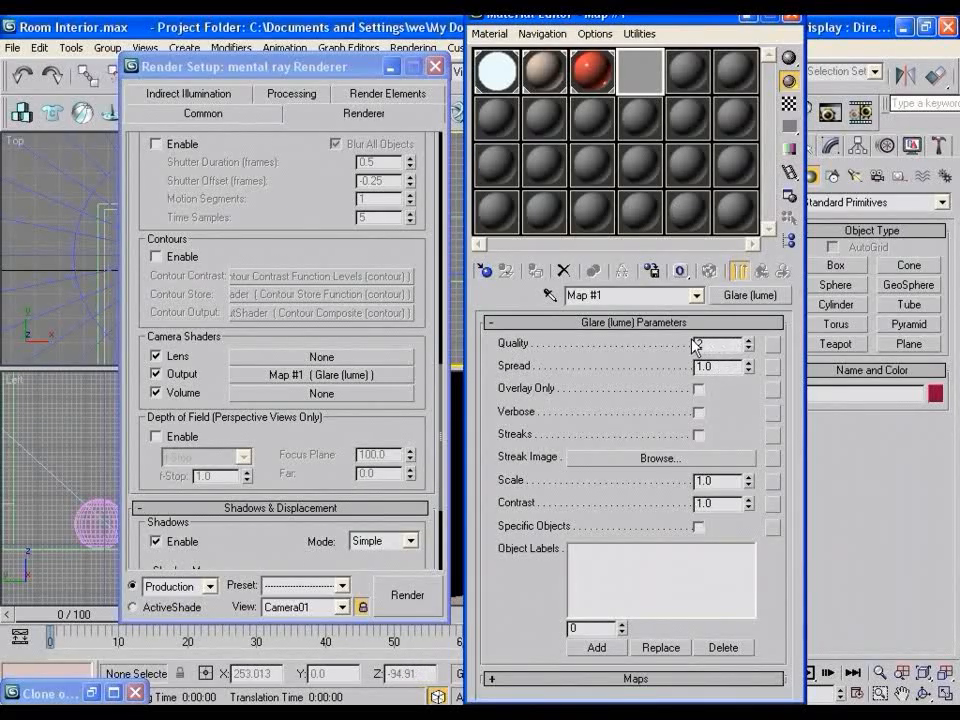
Test render the Camera01 view with the Glare shader, inspect the window glow and close the rendered frame.
key("shift+q")
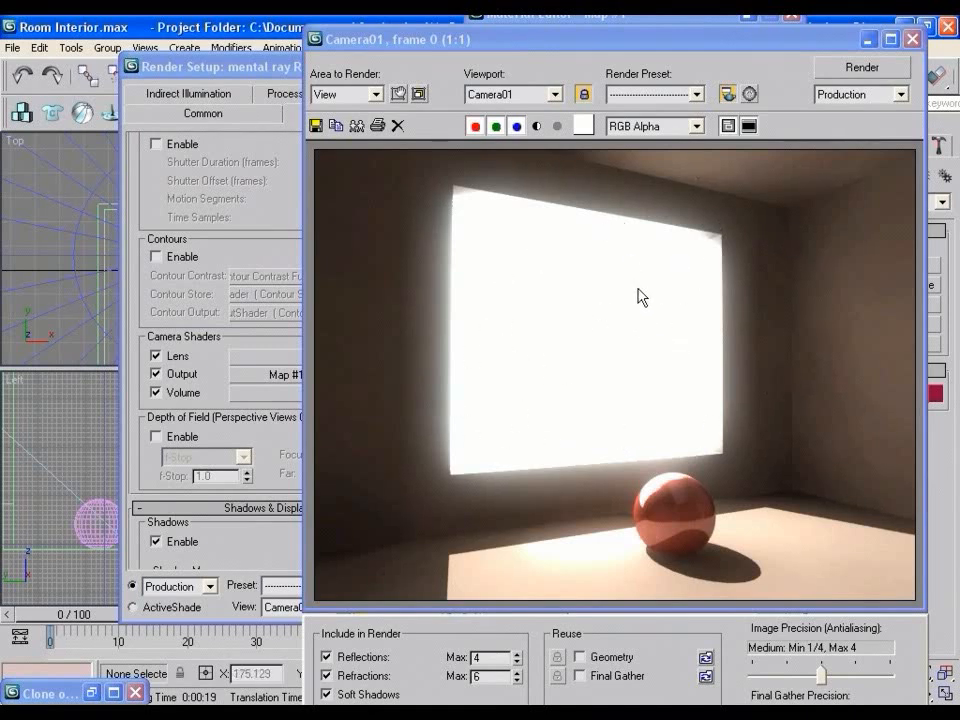
left_click_drag(690, 55, 422, 54)
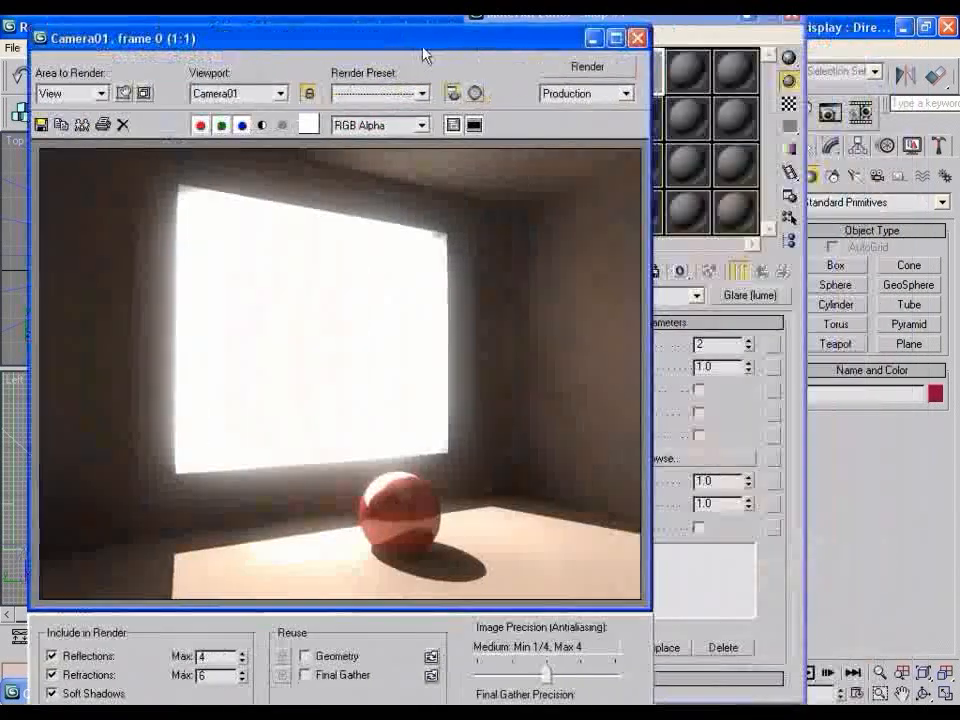
left_click(639, 40)
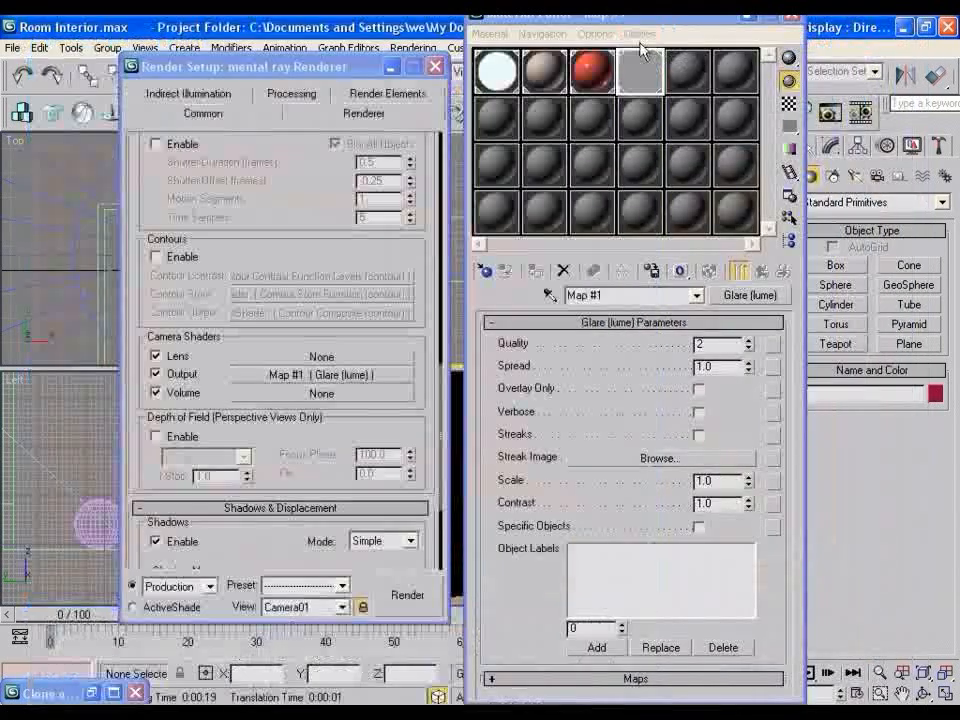
Set the Glare shader's Quality to 3 and render the Camera01 view again.
left_click_drag(705, 343, 669, 343)
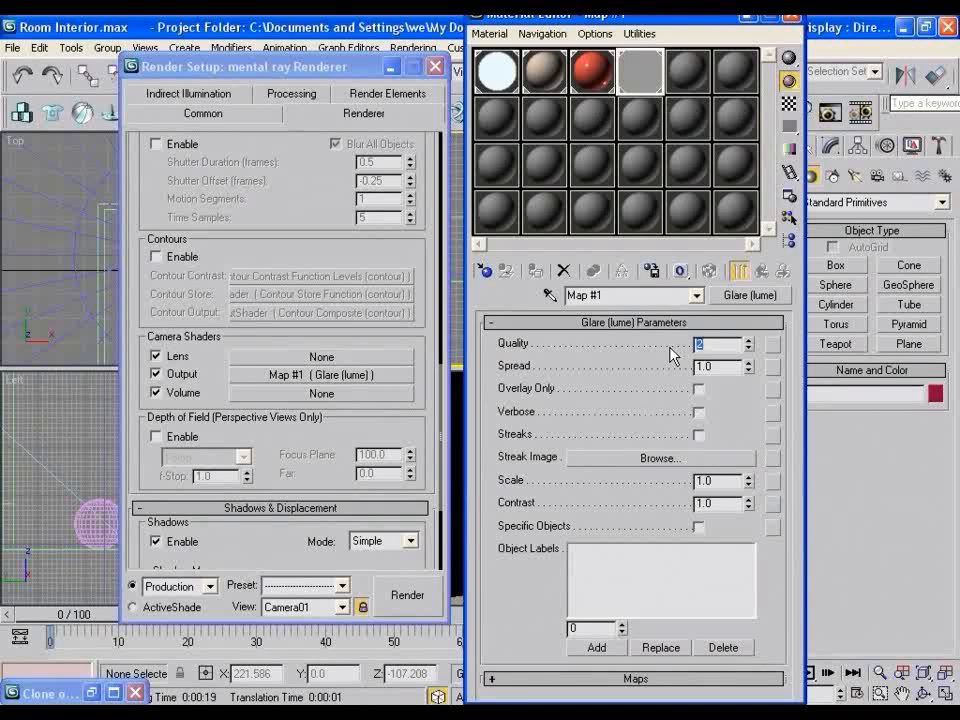
left_click(422, 598)
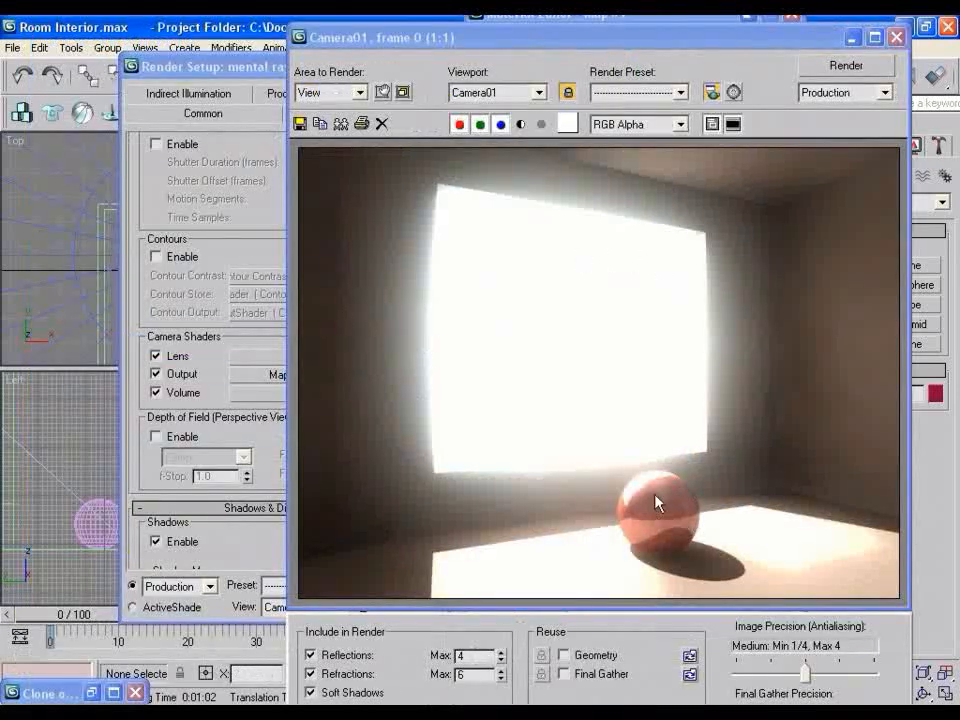
left_click_drag(657, 33, 405, 26)
left_click_drag(706, 17, 854, 43)
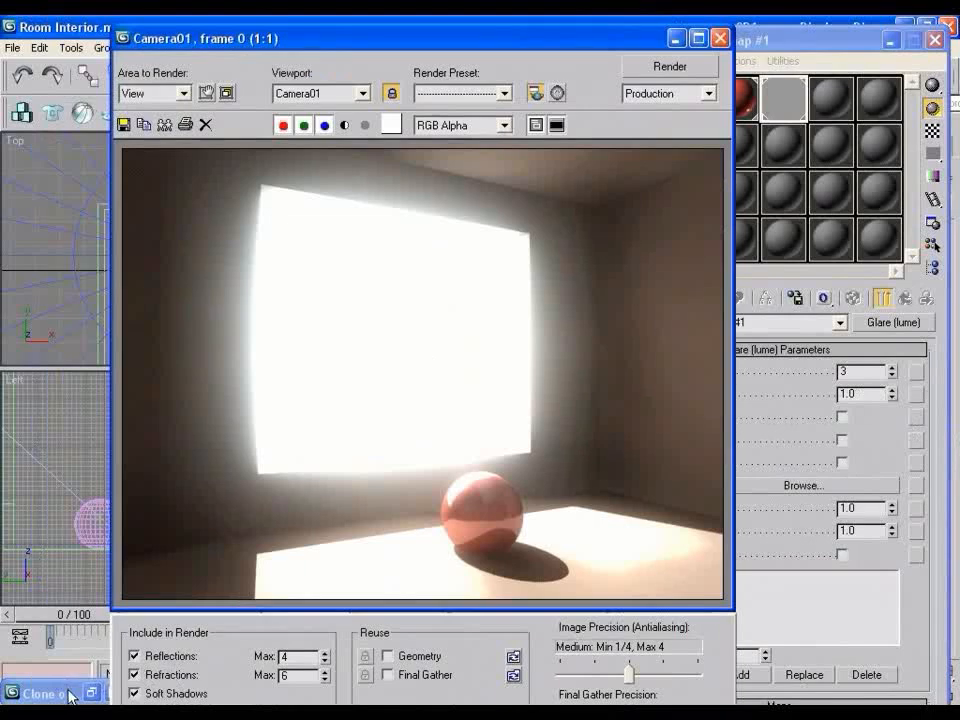
Compare the glare render side by side with the cloned earlier render of the room.
left_click(70, 695)
left_click_drag(537, 149, 198, 120)
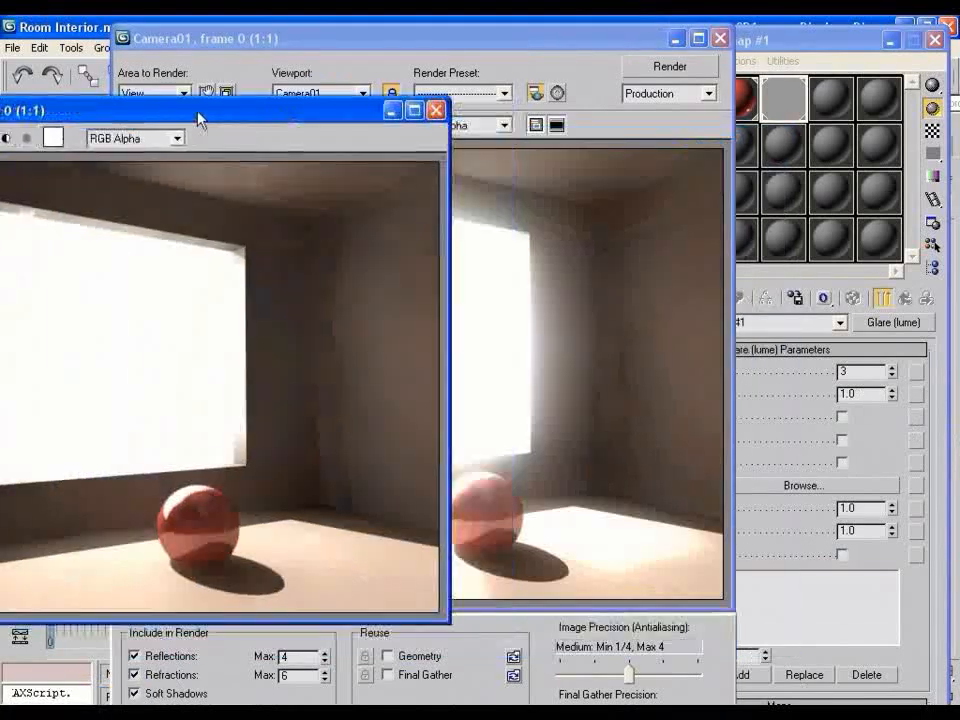
left_click_drag(399, 42, 565, 33)
left_click_drag(218, 111, 358, 60)
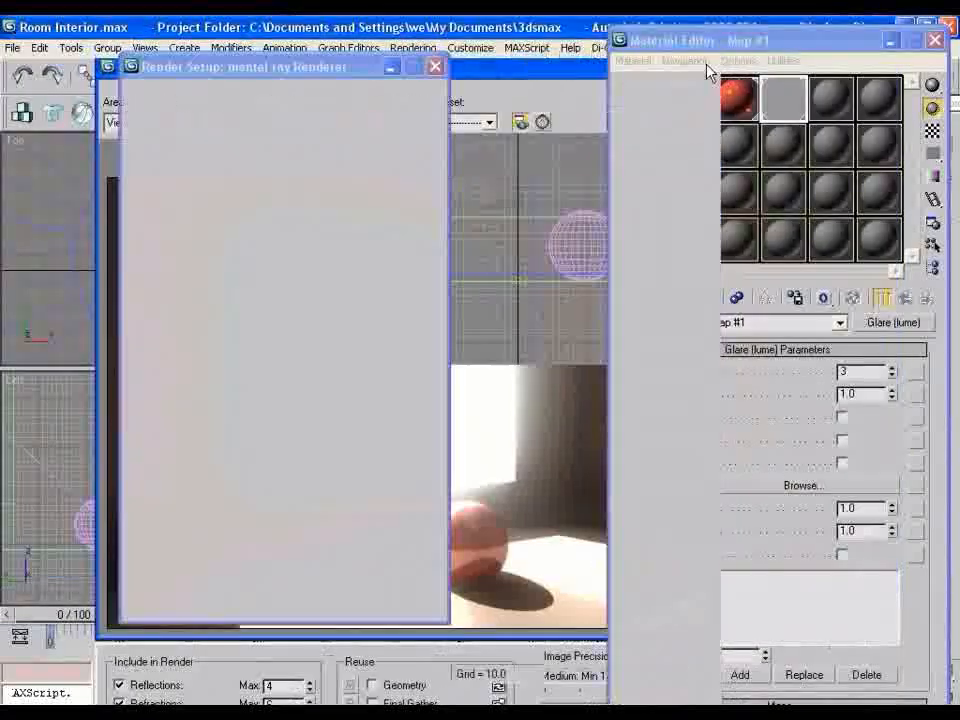
Close the Material Editor and set the Final Gather precision preset to High.
left_click(931, 41)
left_click_drag(298, 200, 288, 330)
scroll(288, 330, "up", 8)
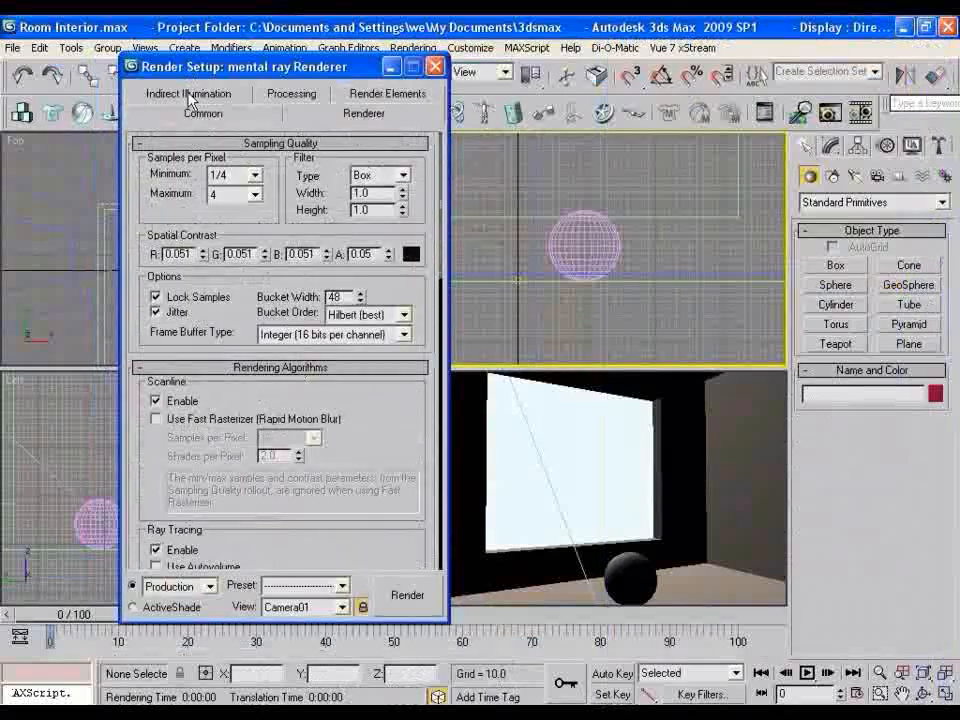
left_click(190, 97)
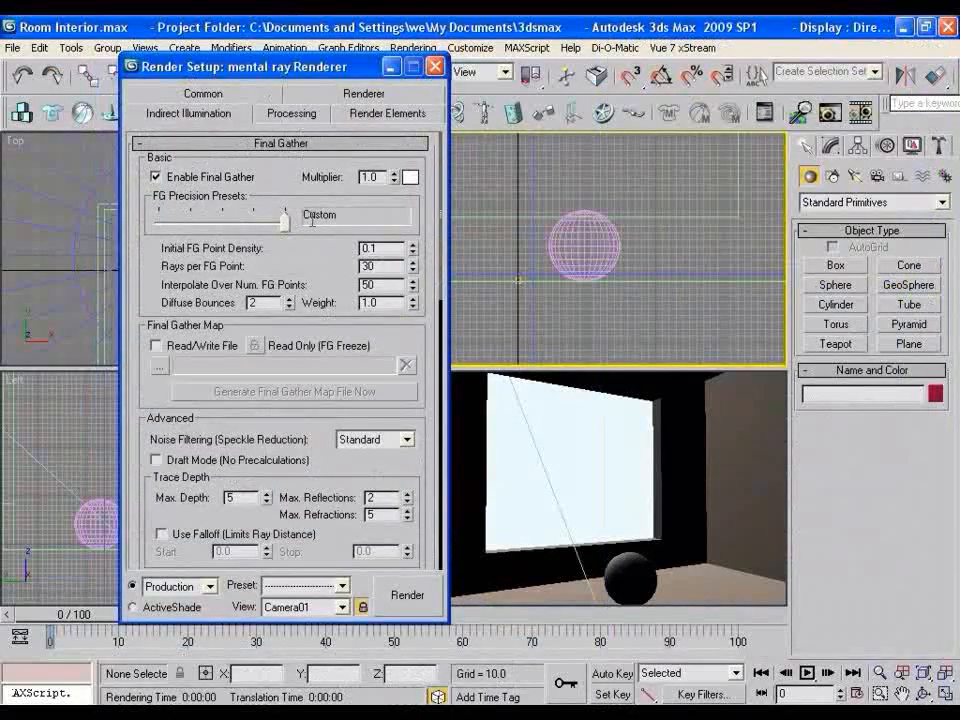
left_click_drag(280, 224, 258, 240)
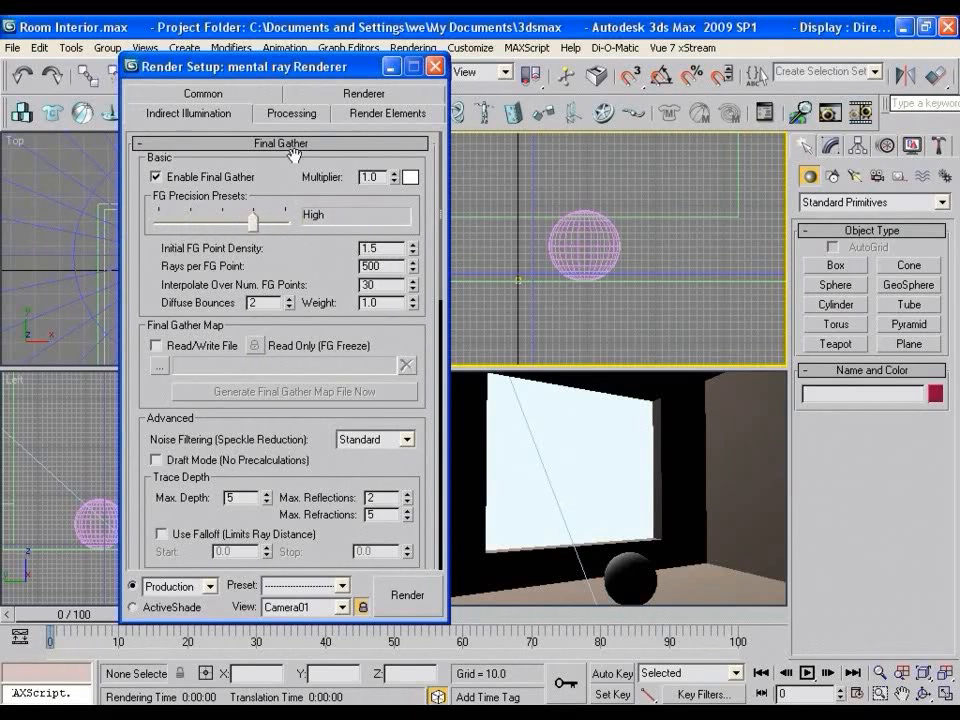
Set the renderer's samples per pixel to a minimum of 4 and a maximum of 16.
left_click(371, 99)
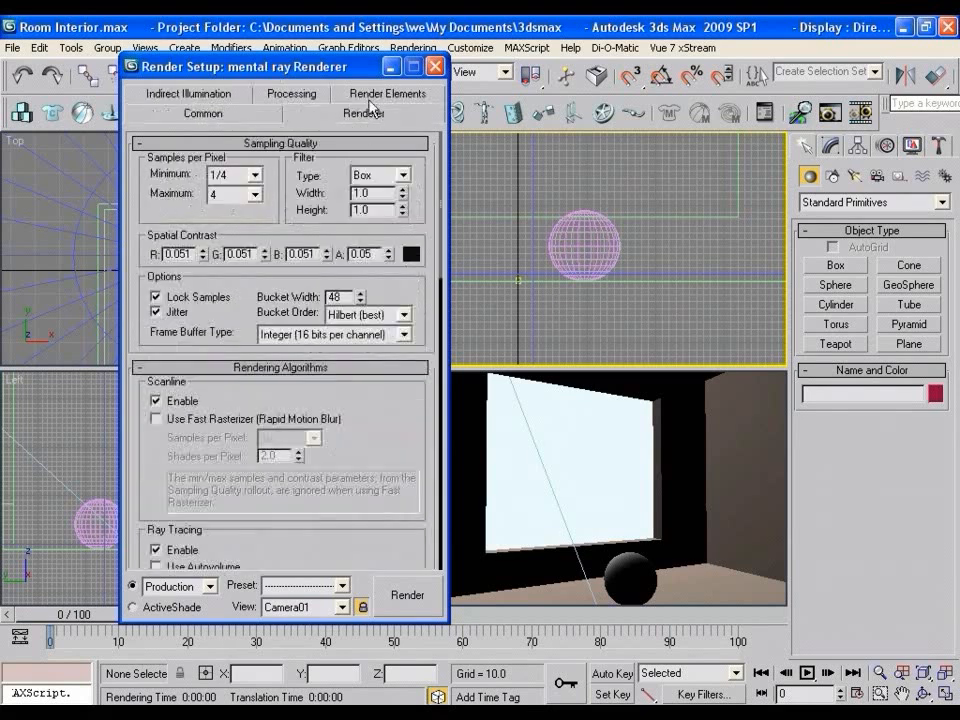
left_click(256, 176)
left_click(225, 241)
left_click(256, 195)
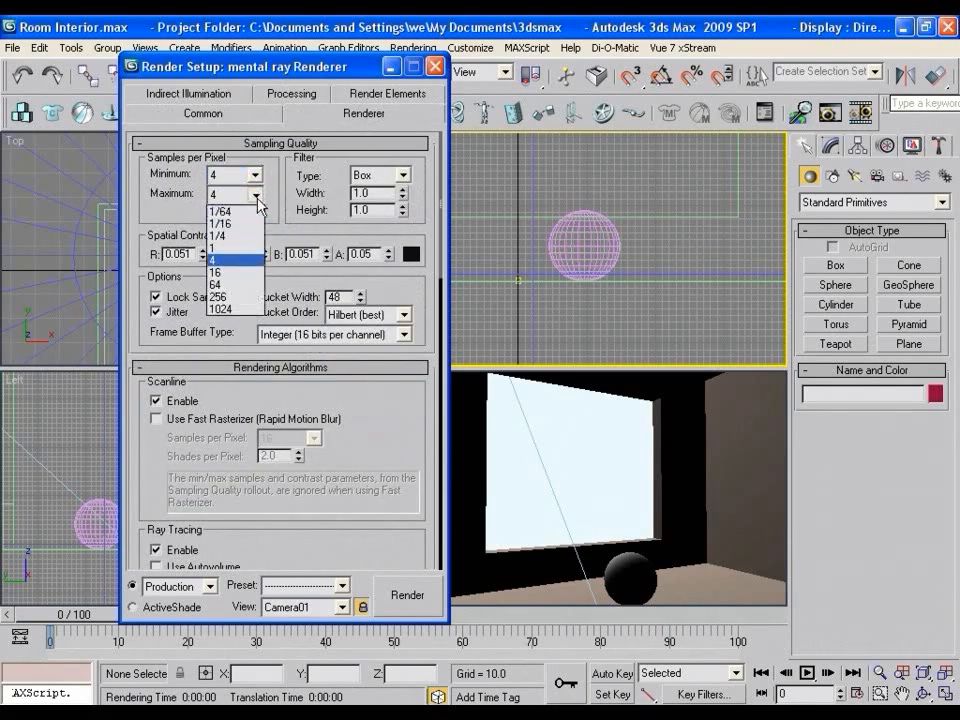
left_click(230, 272)
scroll(283, 172, "down", 1)
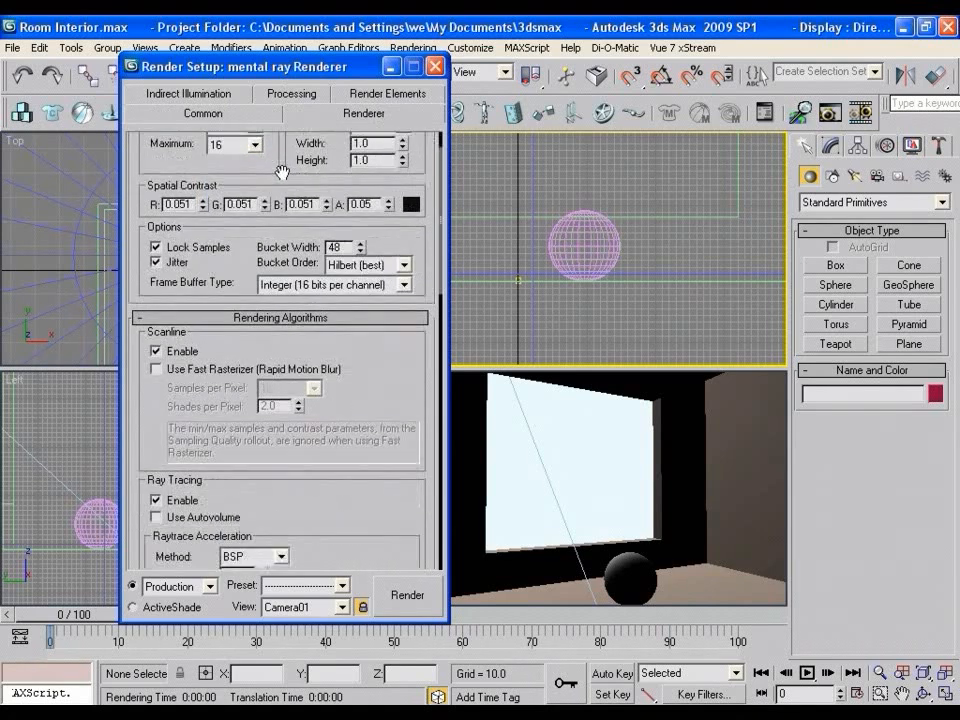
scroll(274, 306, "down", 2)
Set the Glare shader's Spread to 0.8 and render the Camera01 view to inspect the glow around the window.
key("m")
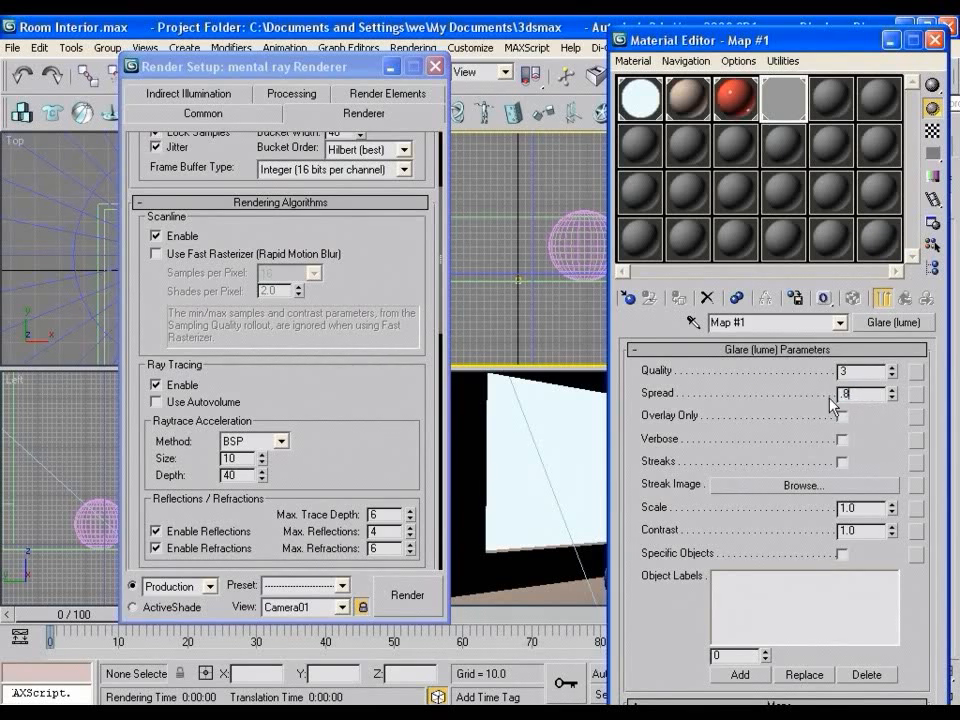
left_click(412, 598)
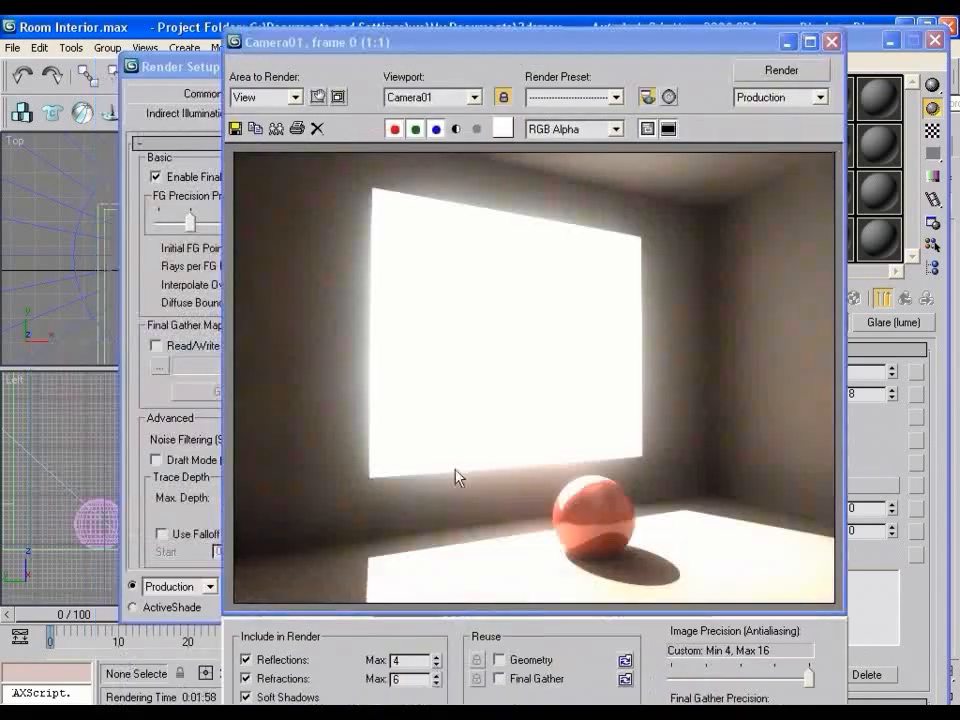
left_click_drag(650, 50, 568, 46)
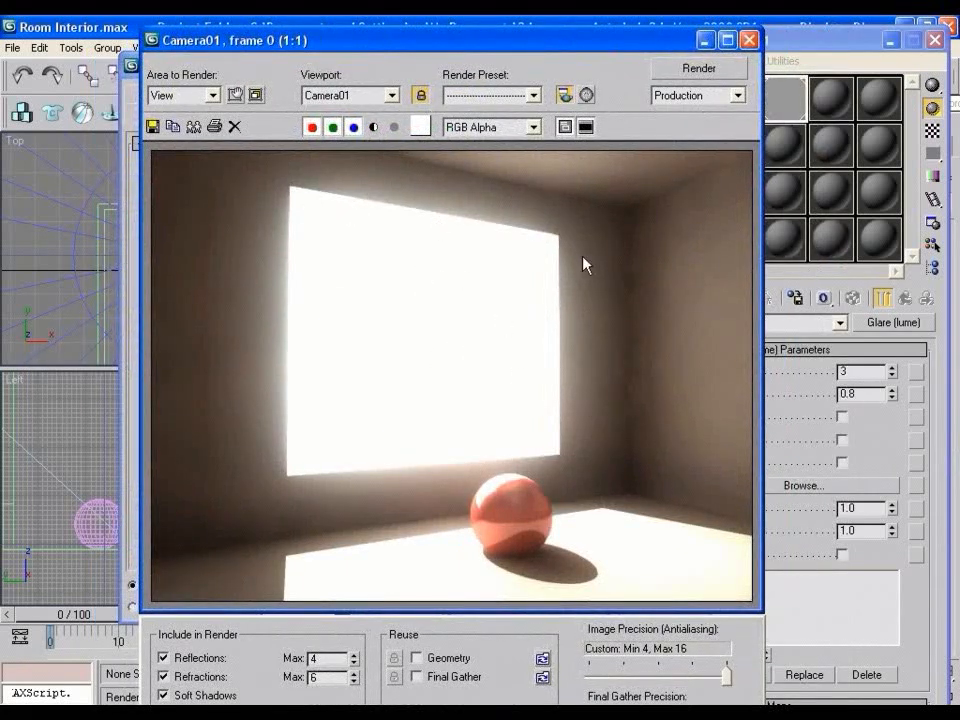
left_click_drag(568, 42, 626, 56)
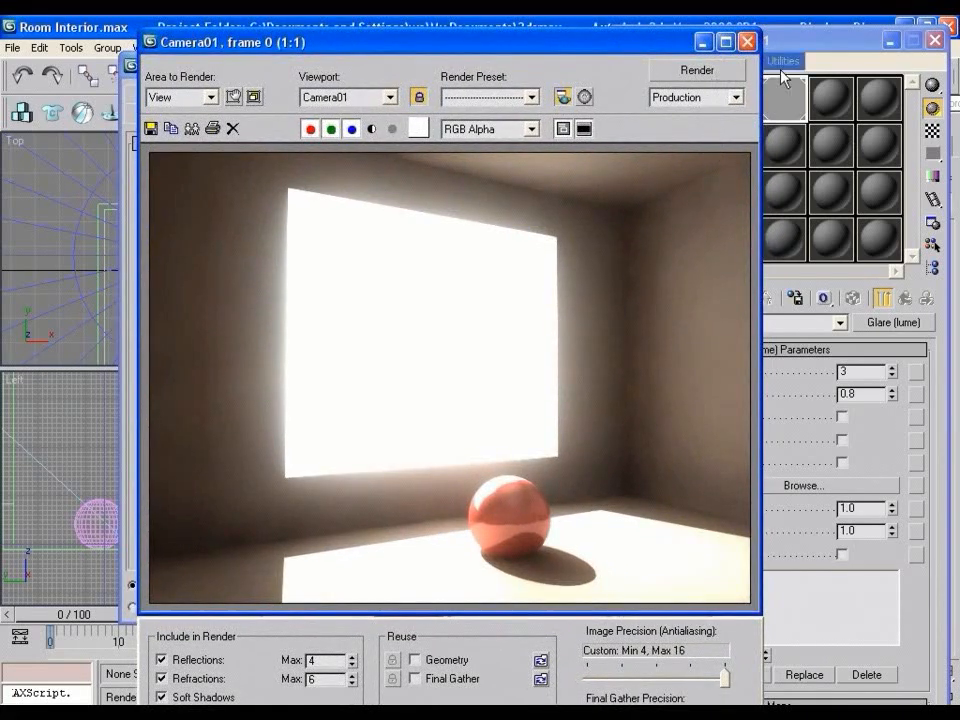